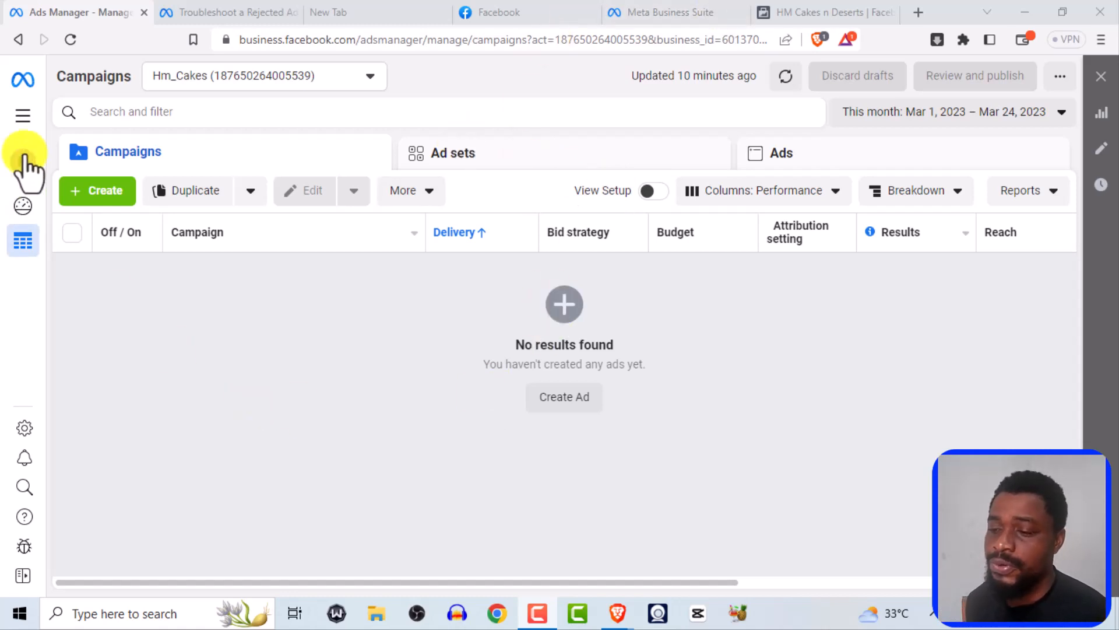
left_click(153, 110)
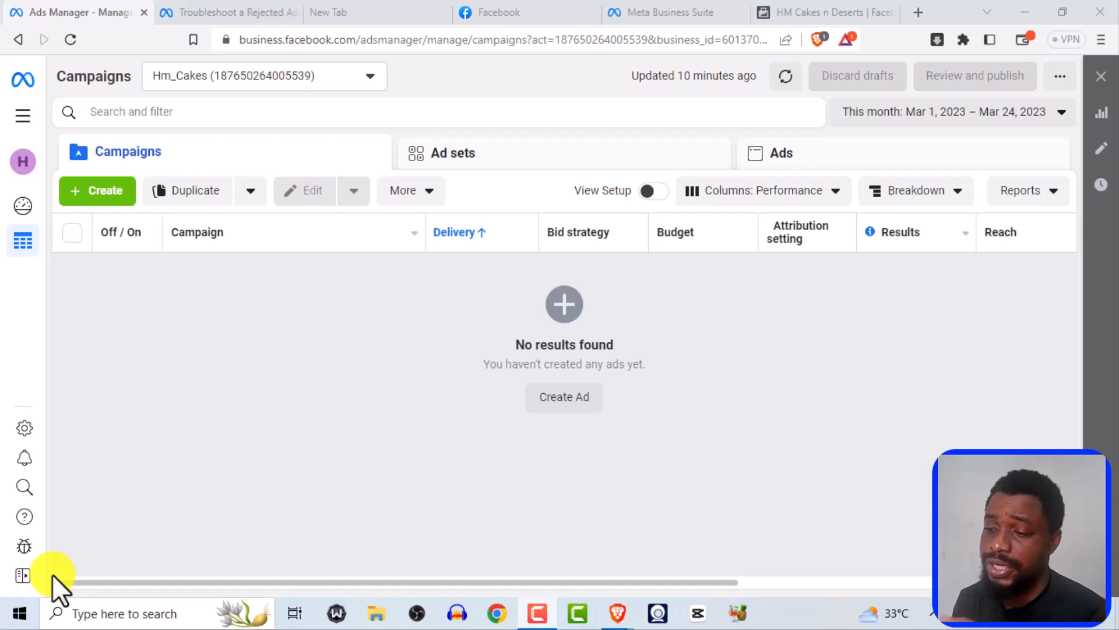
left_click(239, 39)
type("//////////////////////////////")
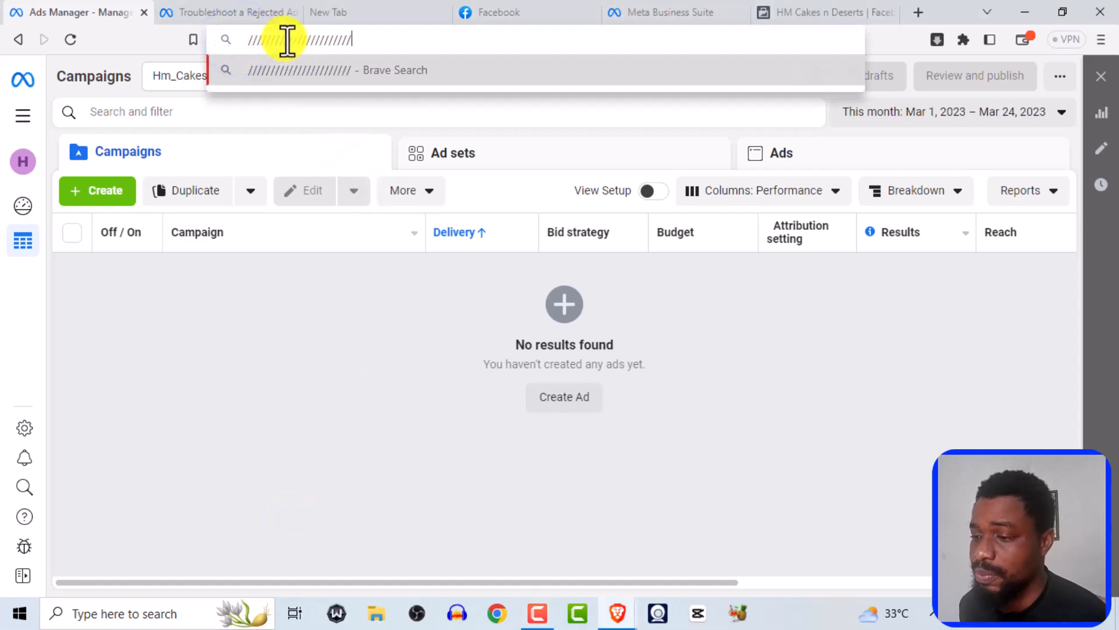
key("BackSpace")
key("BackSpace")
key("BackSpace")
key("BackSpace")
key("BackSpace")
key("BackSpace")
key("BackSpace")
key("BackSpace")
key("BackSpace")
key("BackSpace")
key("BackSpace")
key("BackSpace")
key("BackSpace")
key("BackSpace")
key("BackSpace")
key("BackSpace")
key("BackSpace")
key("BackSpace")
key("BackSpace")
key("BackSpace")
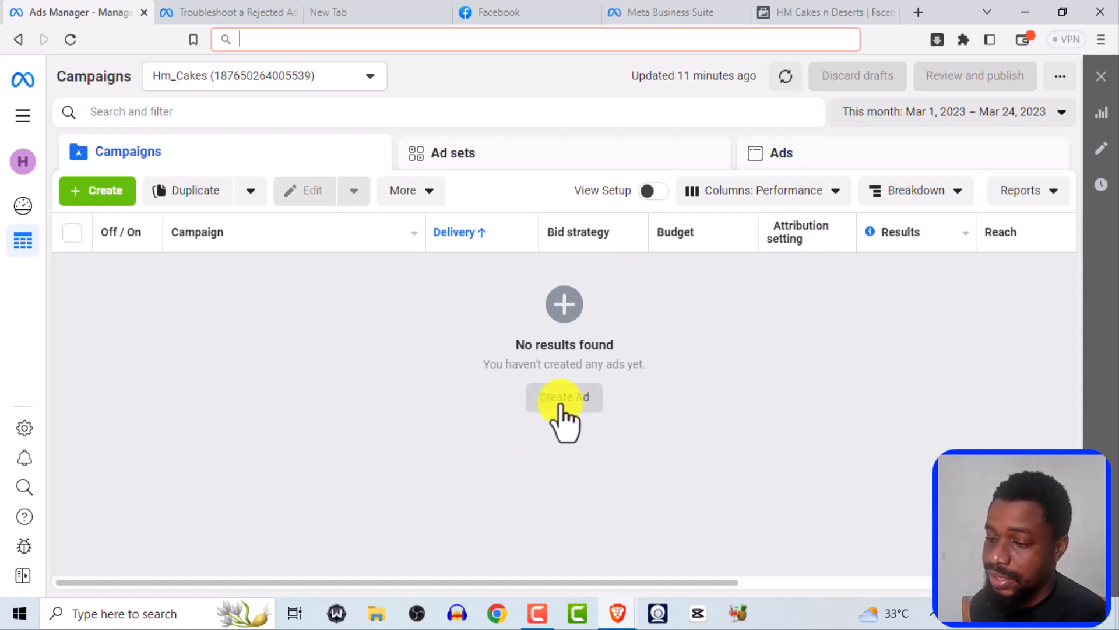
- Create a new campaign with Traffic as the campaign objective
left_click(88, 198)
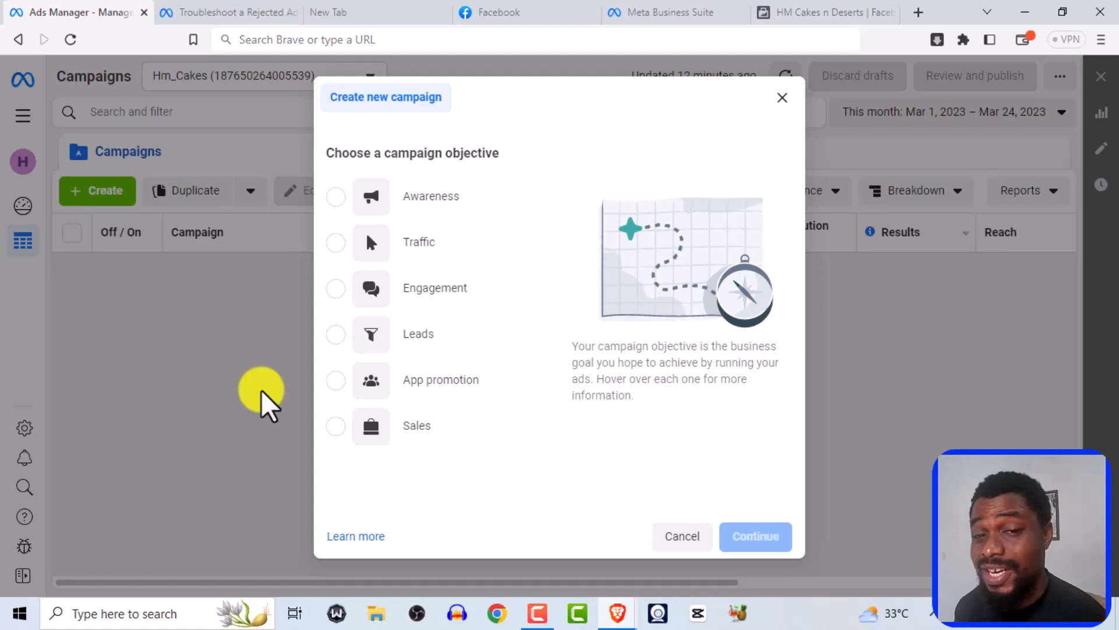
mouse_move(418, 376)
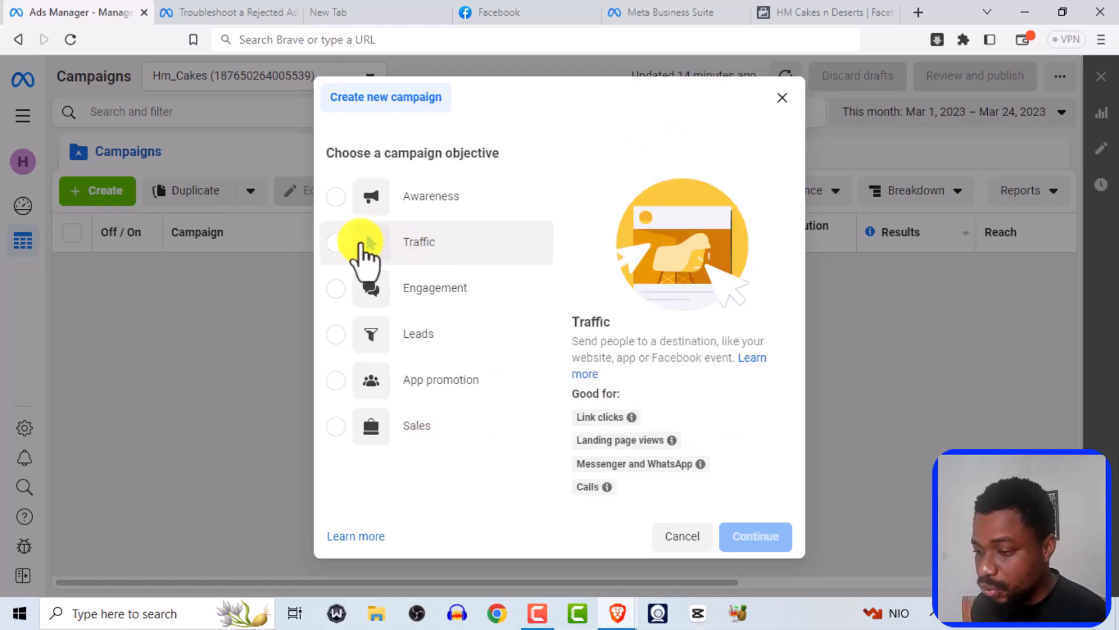
left_click(342, 242)
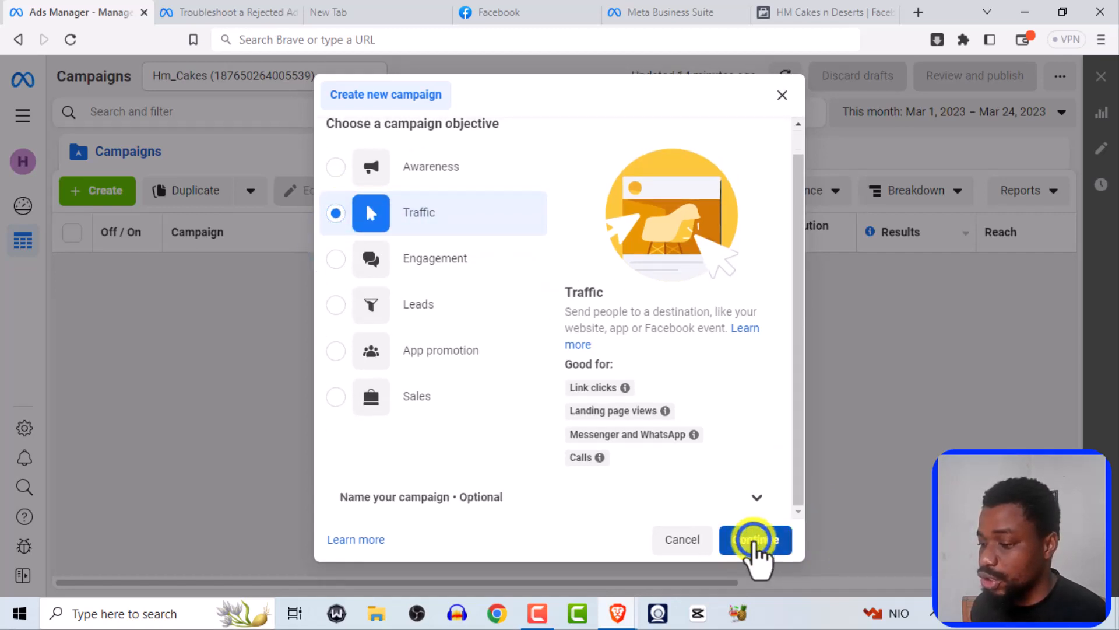
left_click(755, 542)
left_click(307, 344)
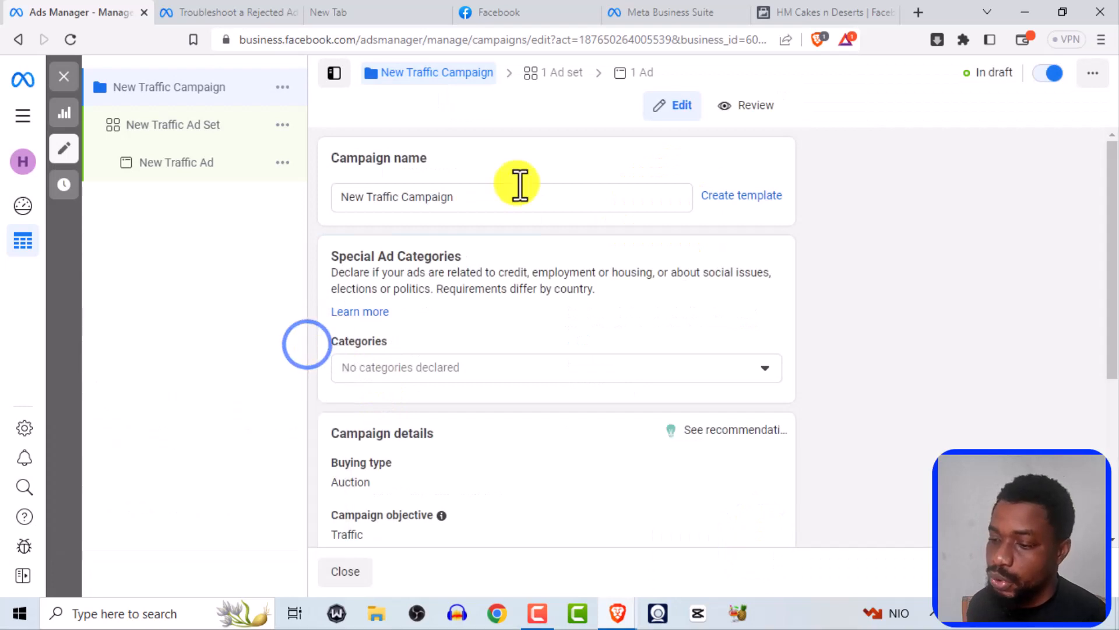
- Rename the traffic campaign as "New Test"
left_click(513, 195)
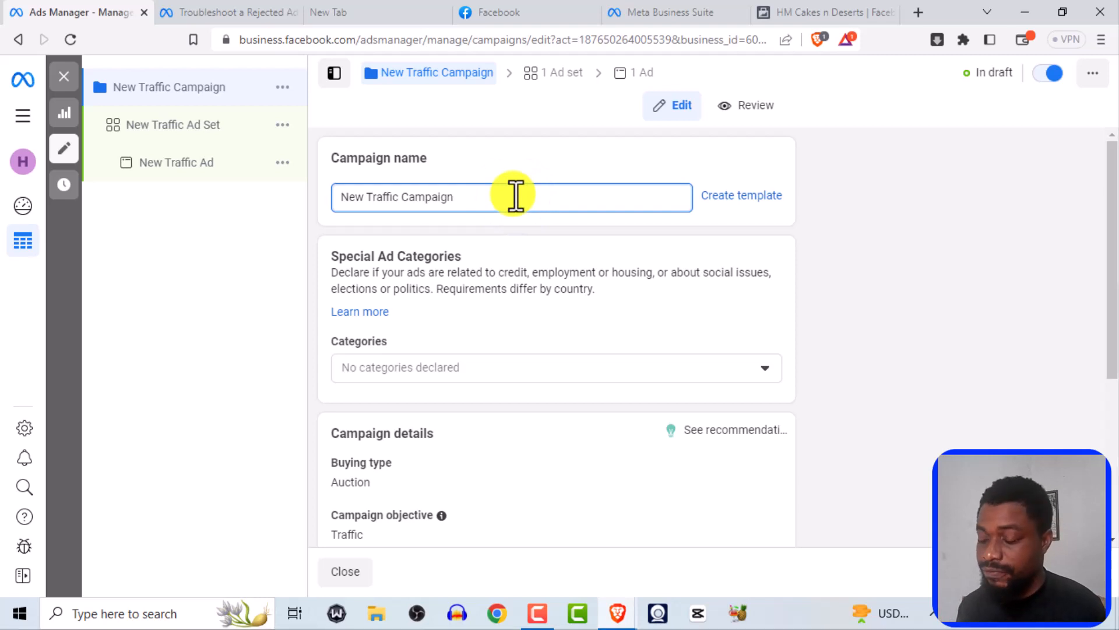
key("BackSpace")
key("BackSpace")
key("BackSpace")
key("BackSpace")
key("BackSpace")
key("BackSpace")
key("BackSpace")
key("BackSpace")
key("BackSpace")
key("BackSpace")
key("BackSpace")
key("BackSpace")
key("BackSpace")
key("BackSpace")
key("BackSpace")
key("BackSpace")
key("BackSpace")
key("BackSpace")
key("BackSpace")
key("BackSpace")
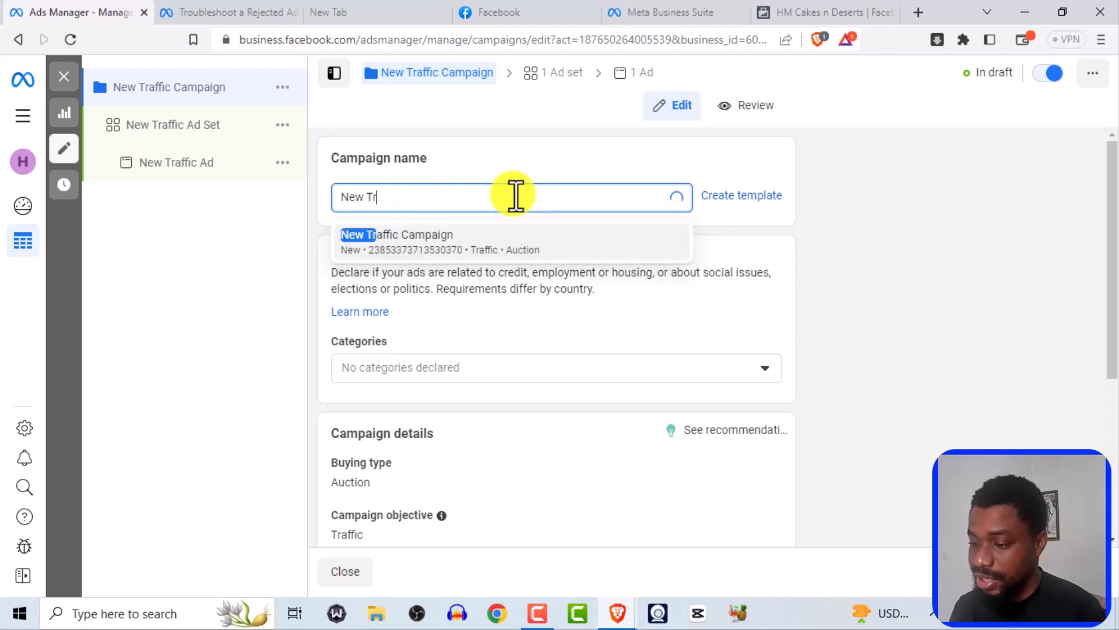
type("N")
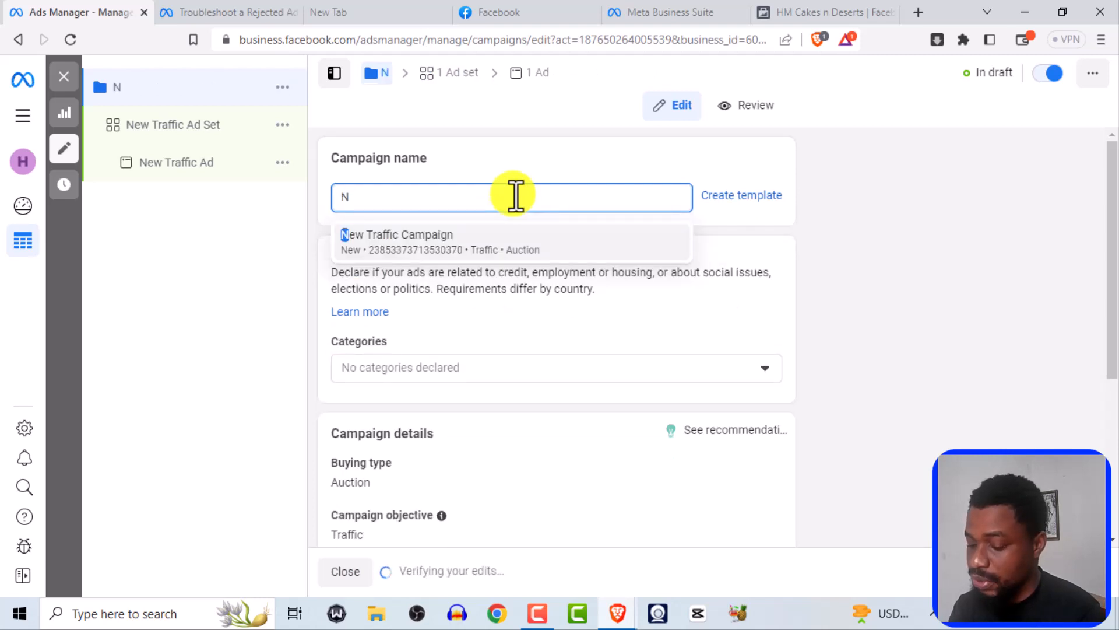
type("E")
key("BackSpace")
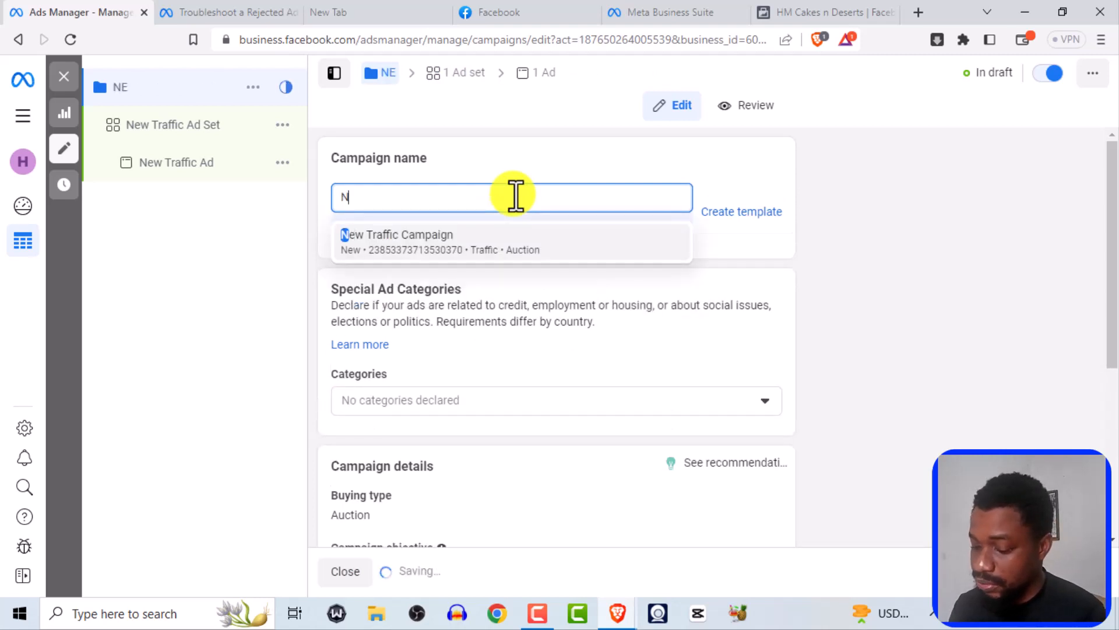
type("ew TE")
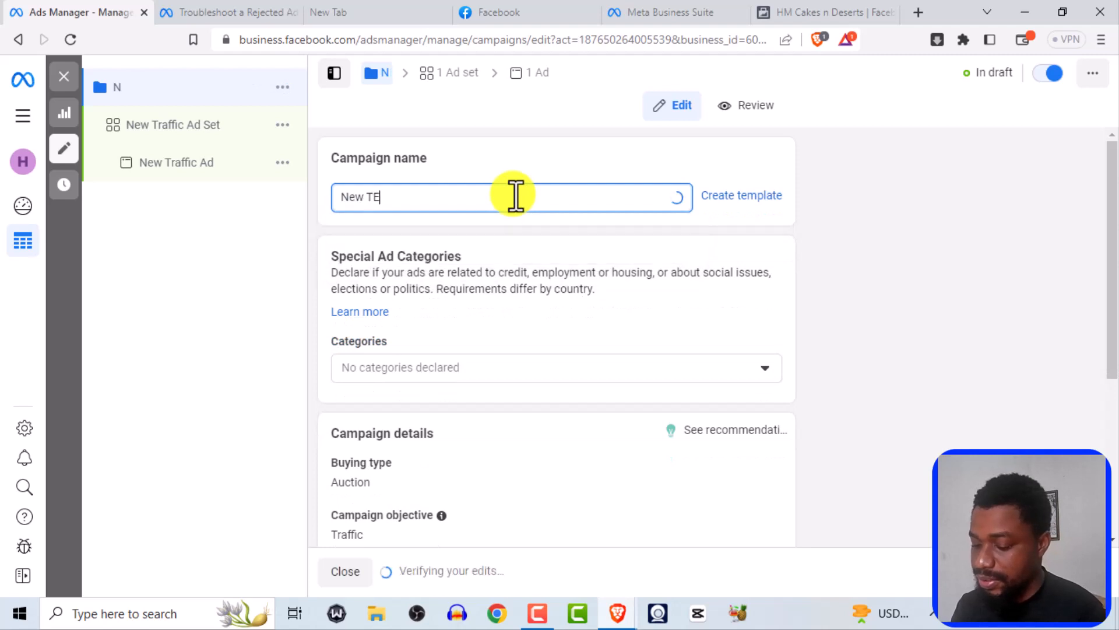
key("BackSpace")
type("est")
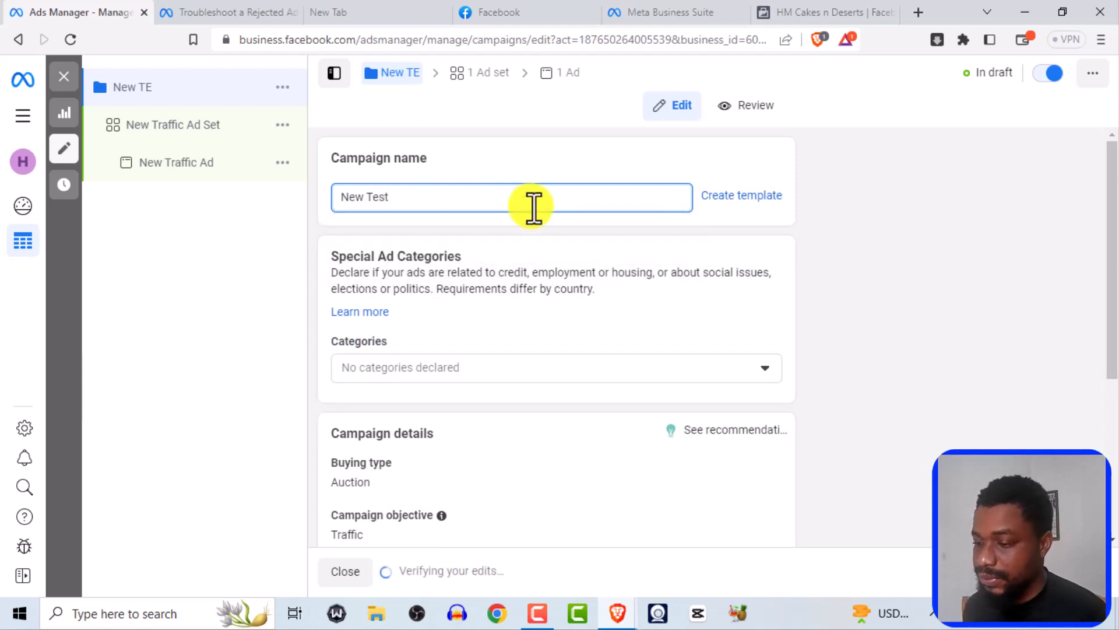
- Move on to the campaign's ad set, rename it as "New test6" and dismiss the help tip
scroll(533, 211, "down", 5)
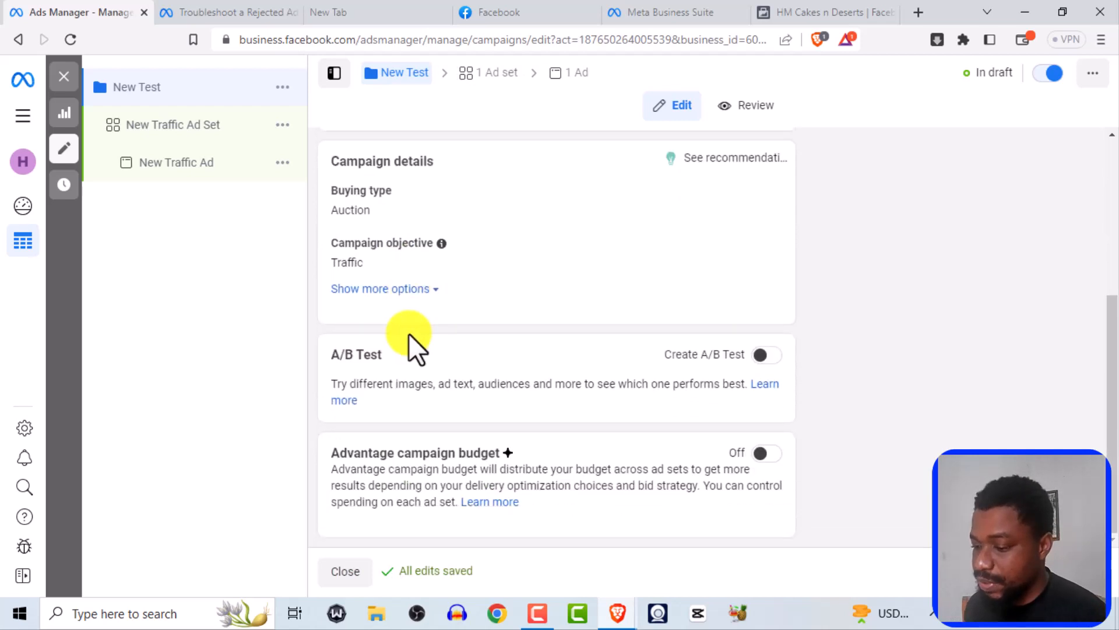
scroll(494, 434, "up", 2)
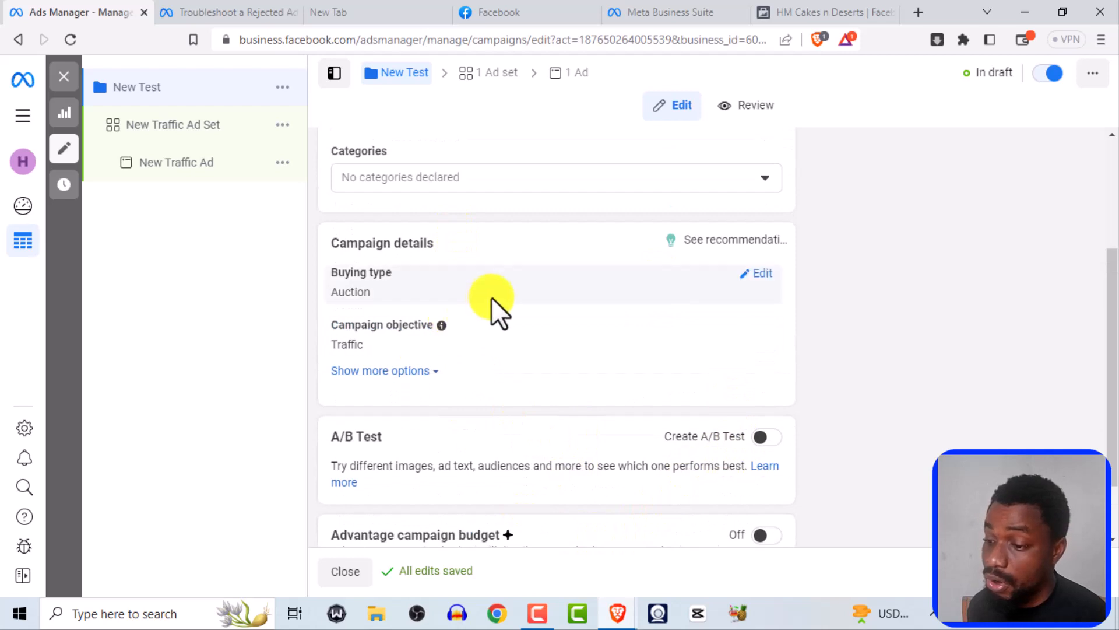
scroll(492, 297, "down", 2)
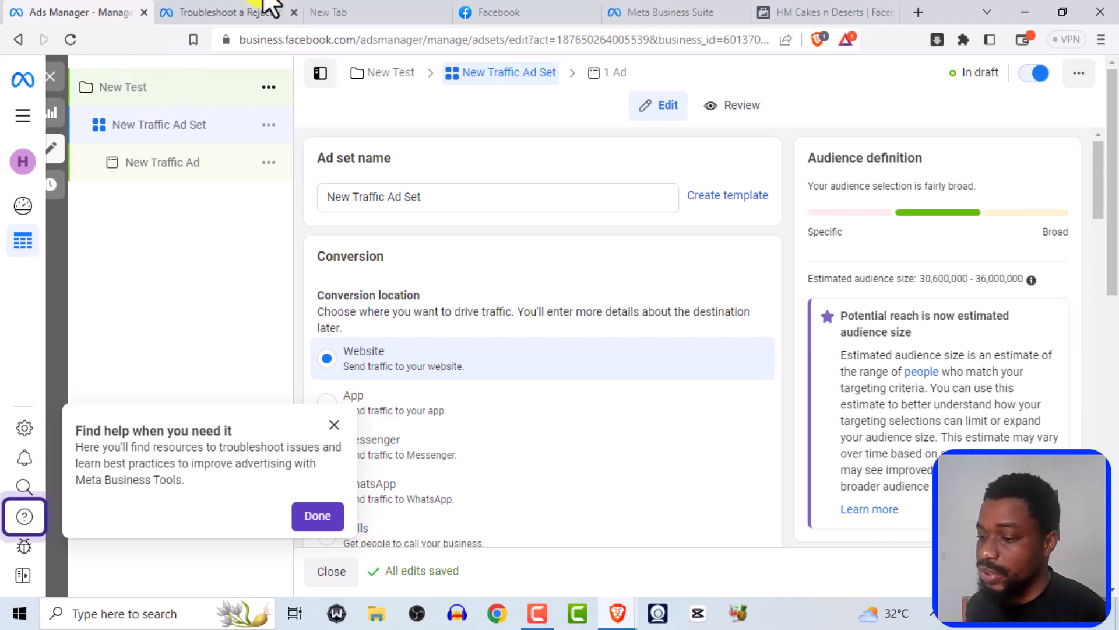
triple_click(408, 199)
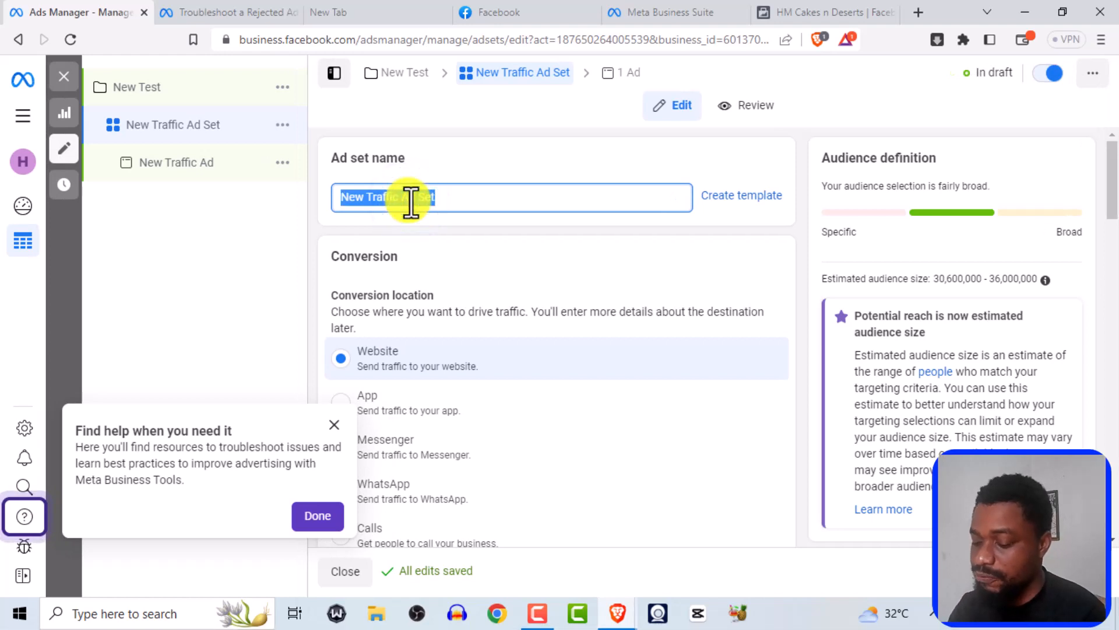
type("Ne")
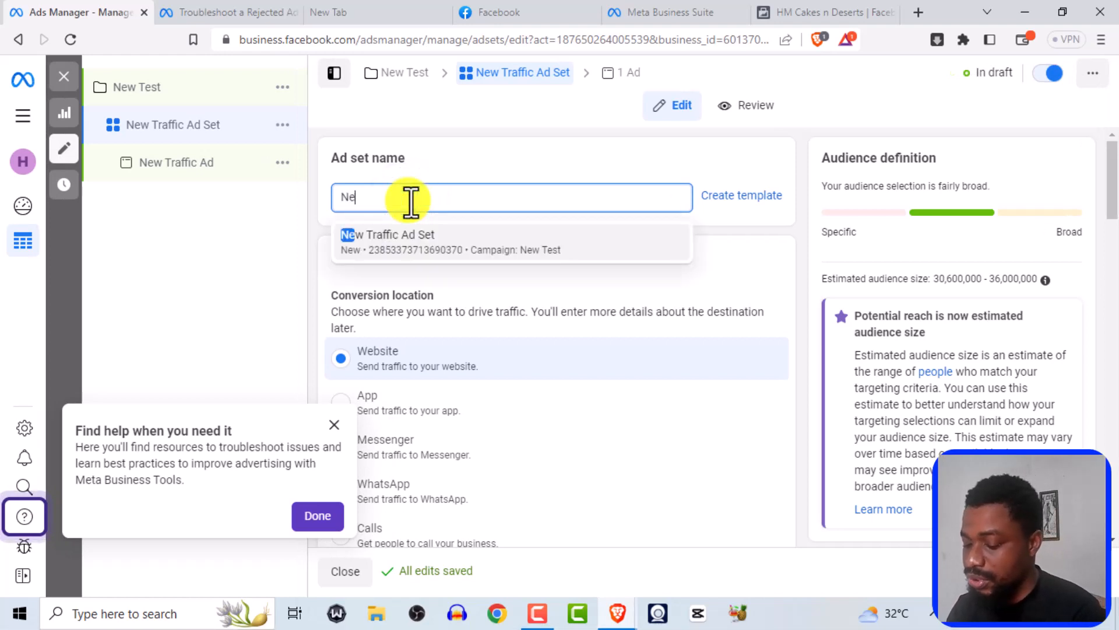
type("w test6")
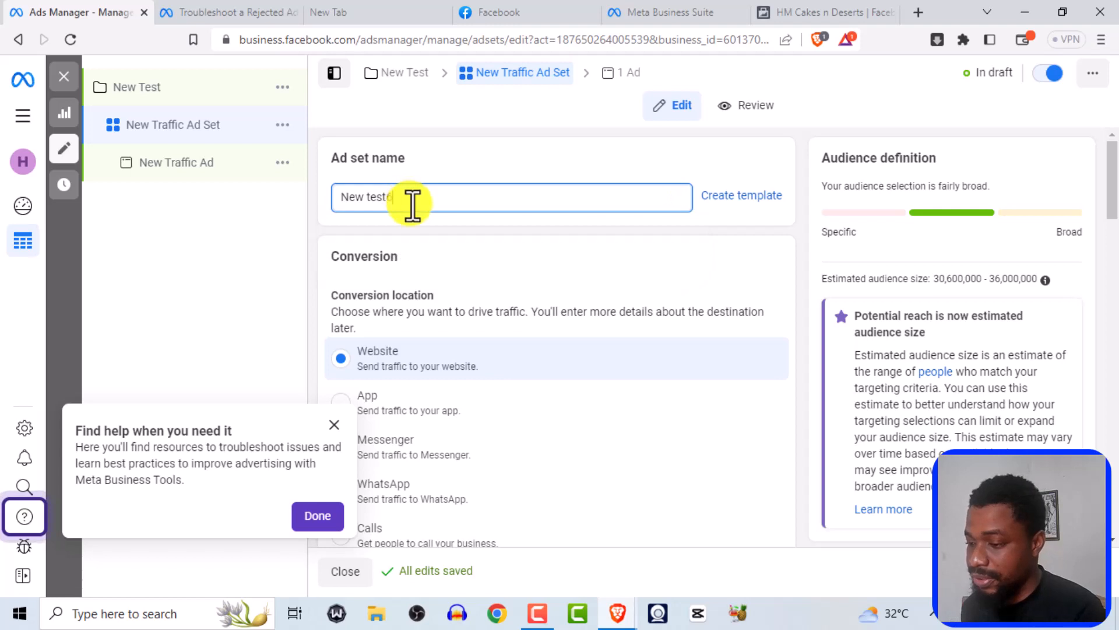
scroll(417, 283, "down", 3)
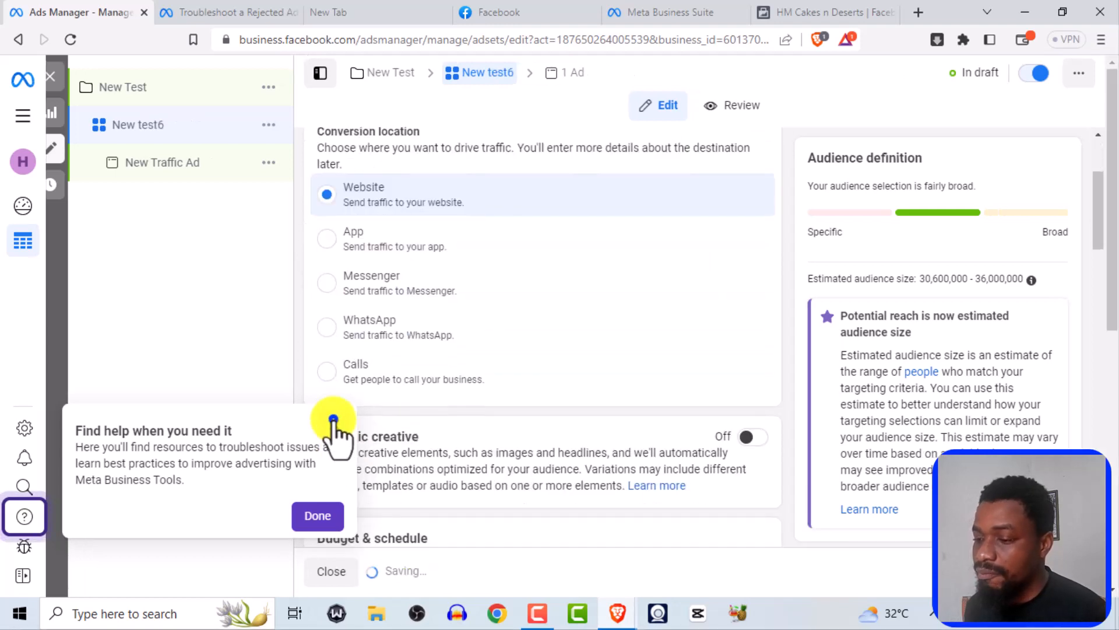
scroll(493, 228, "up", 3)
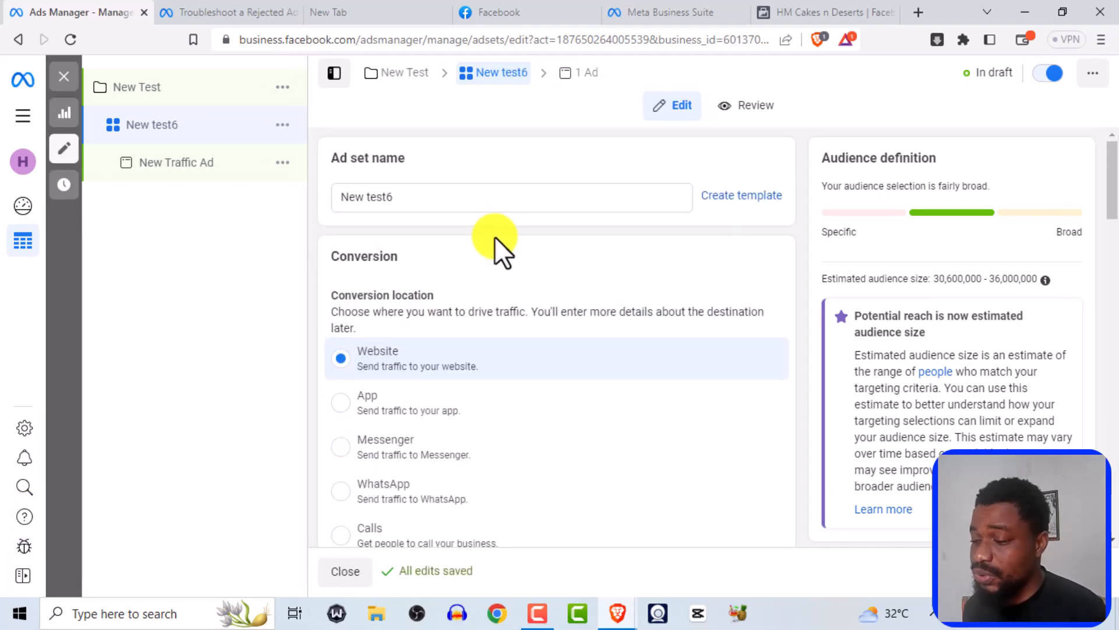
- Choose Website as the ad set's conversion location
left_click(452, 351)
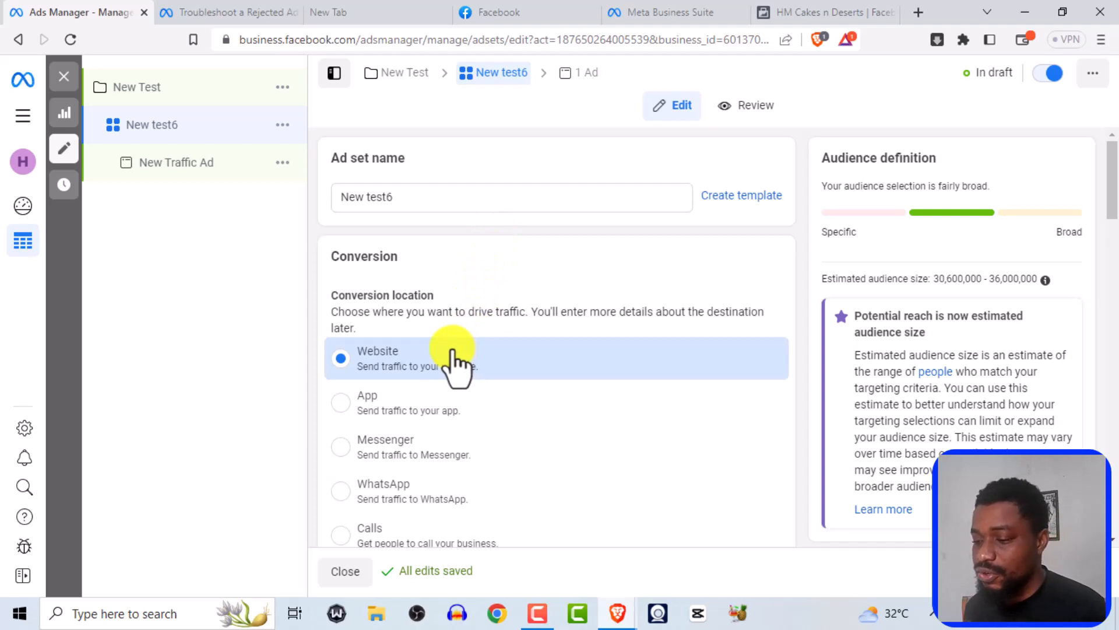
scroll(453, 351, "down", 2)
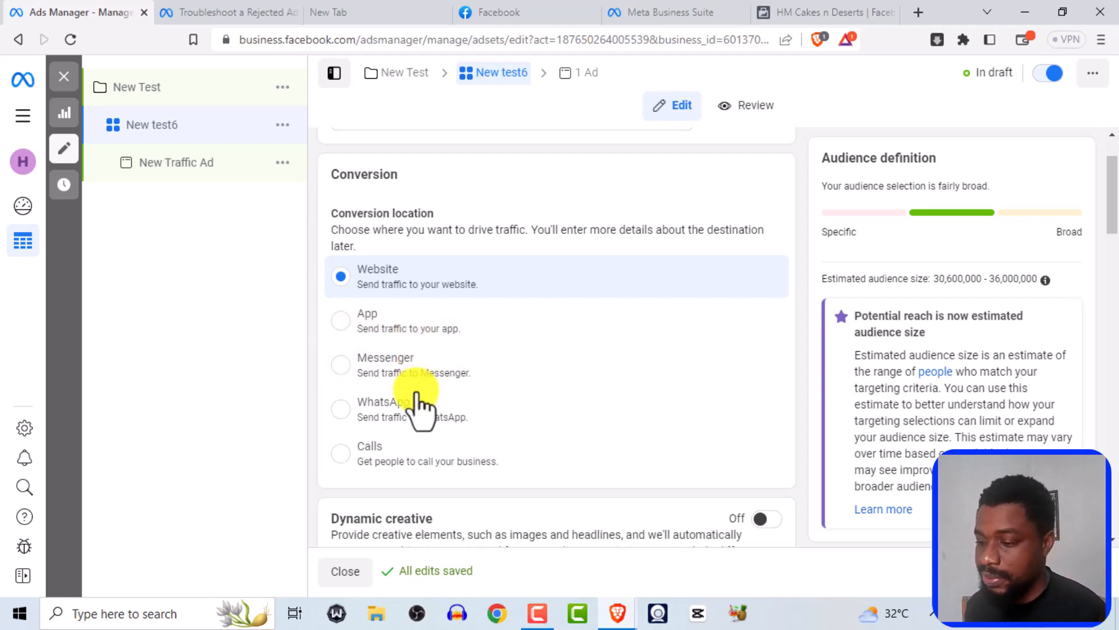
scroll(344, 378, "down", 1)
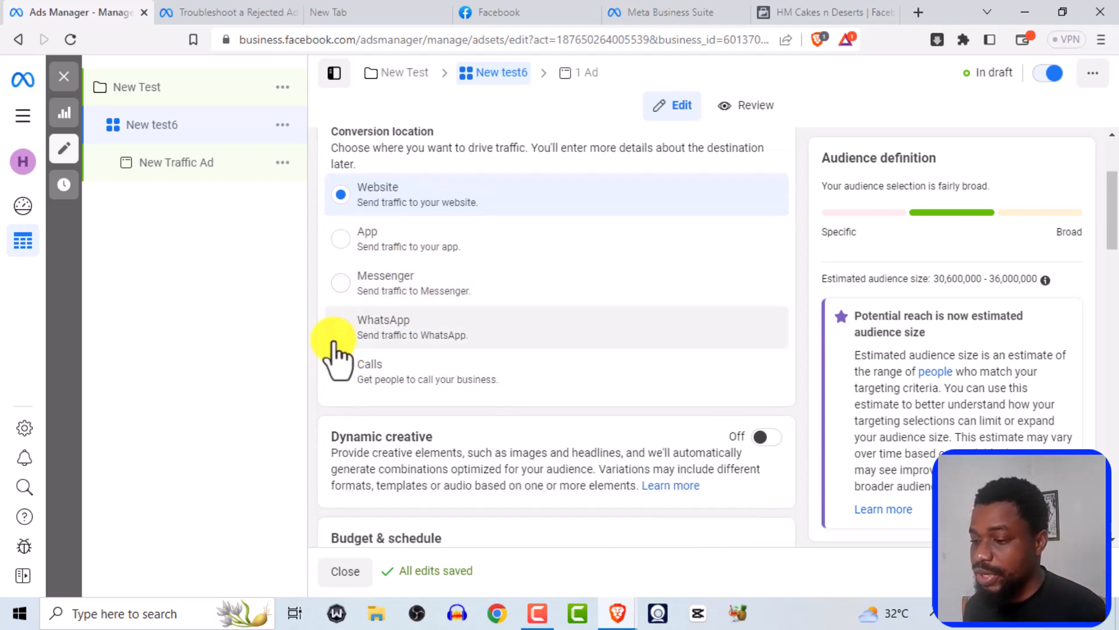
scroll(344, 385, "down", 1)
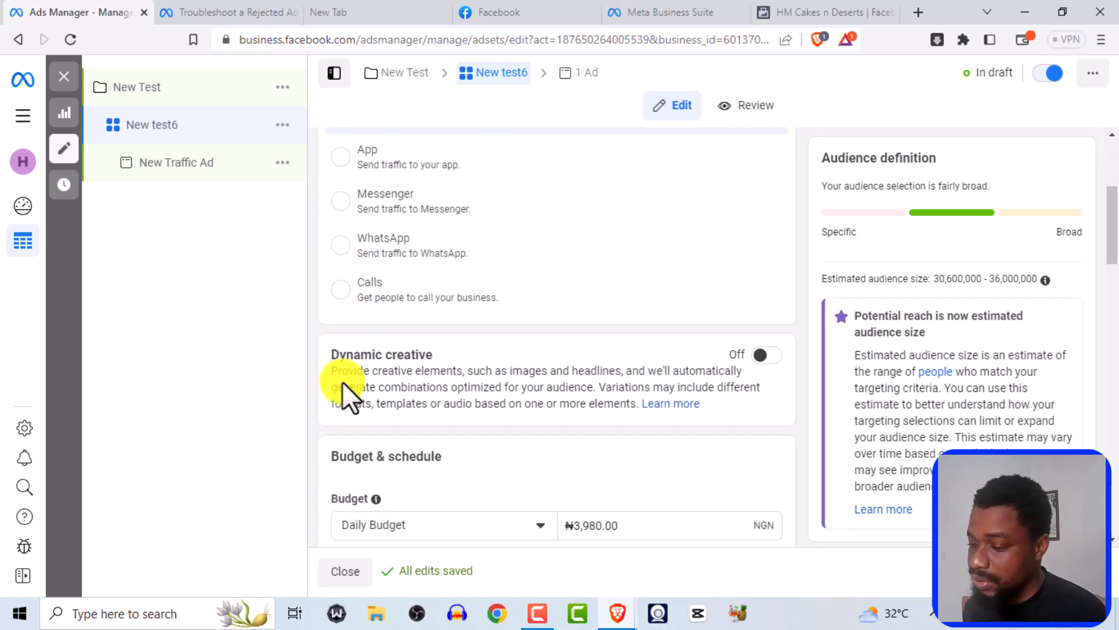
- Choose Daily Budget as the ad set's budget type and place the text cursor in the budget amount
scroll(353, 321, "up", 3)
scroll(362, 373, "down", 5)
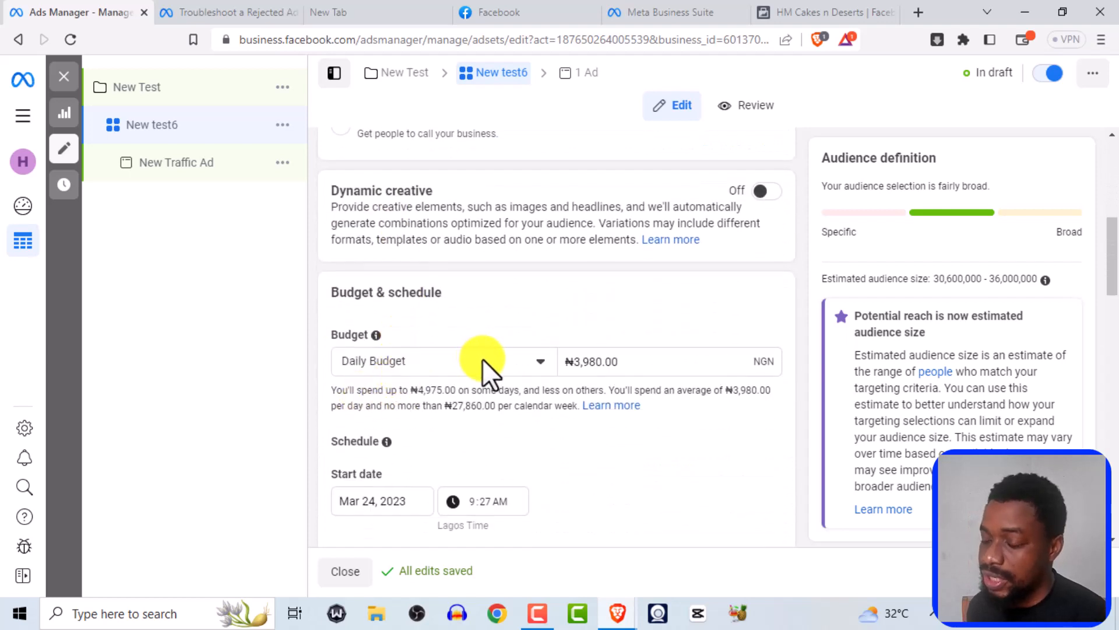
left_click(482, 358)
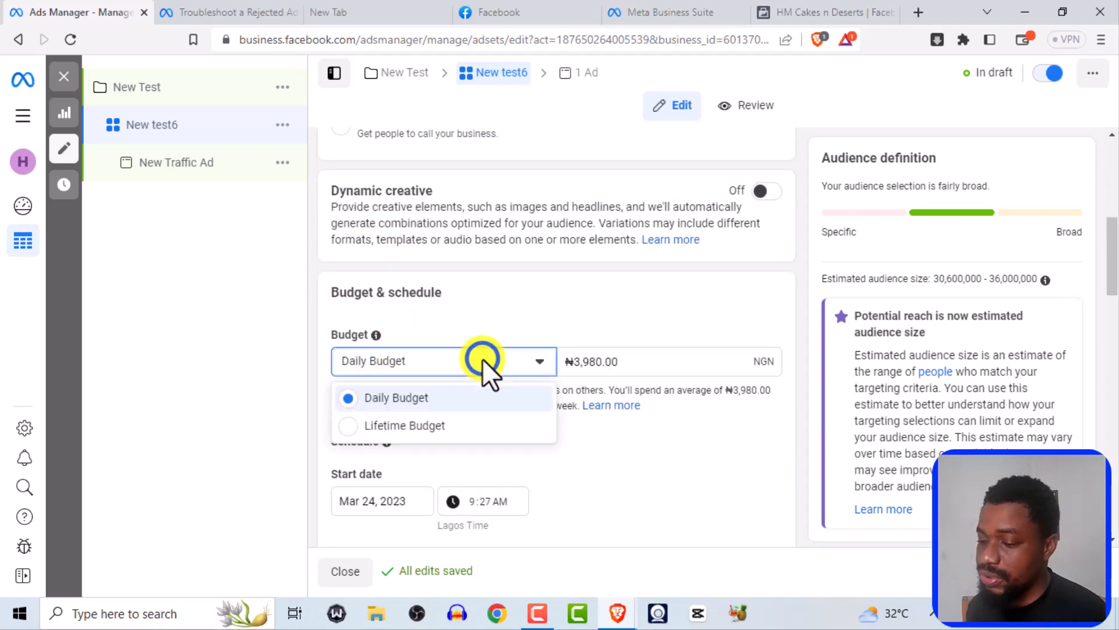
left_click(426, 399)
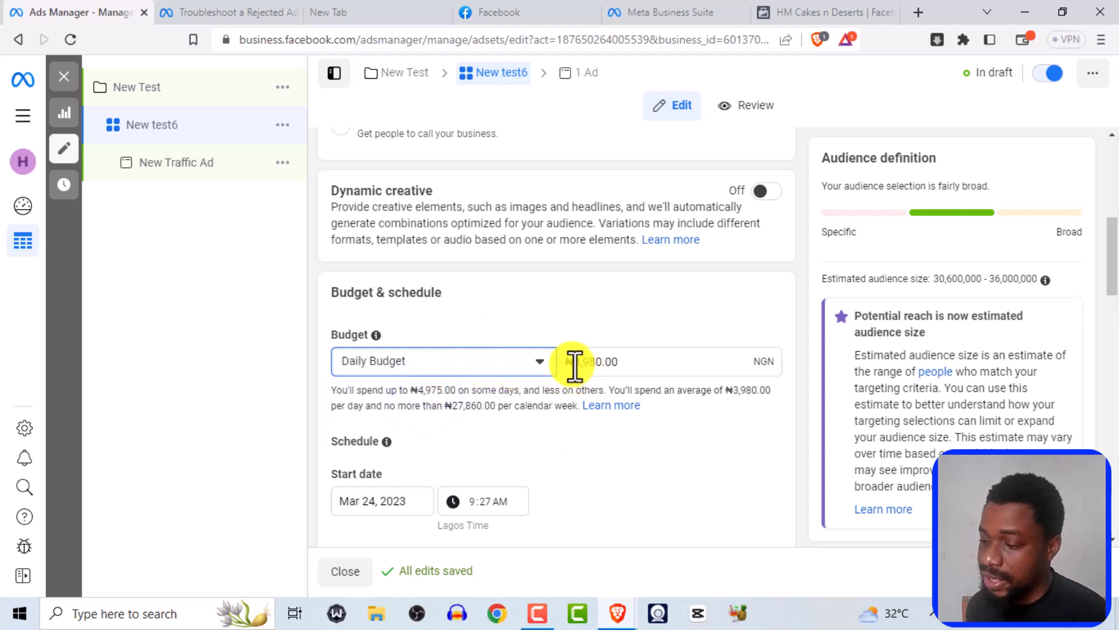
left_click_drag(576, 361, 624, 350)
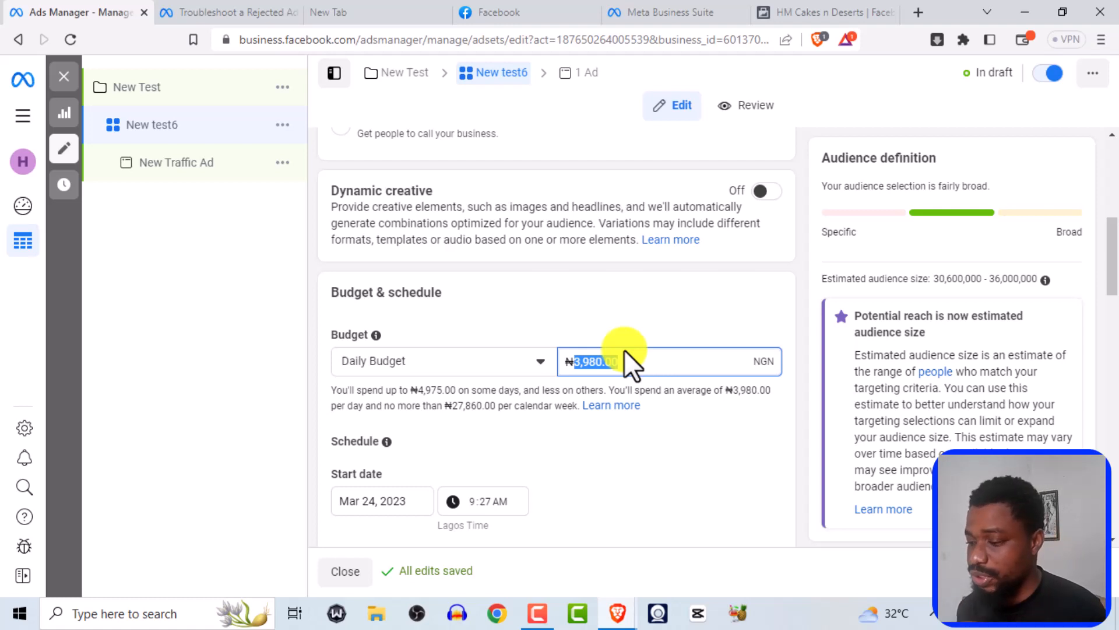
left_click(656, 362)
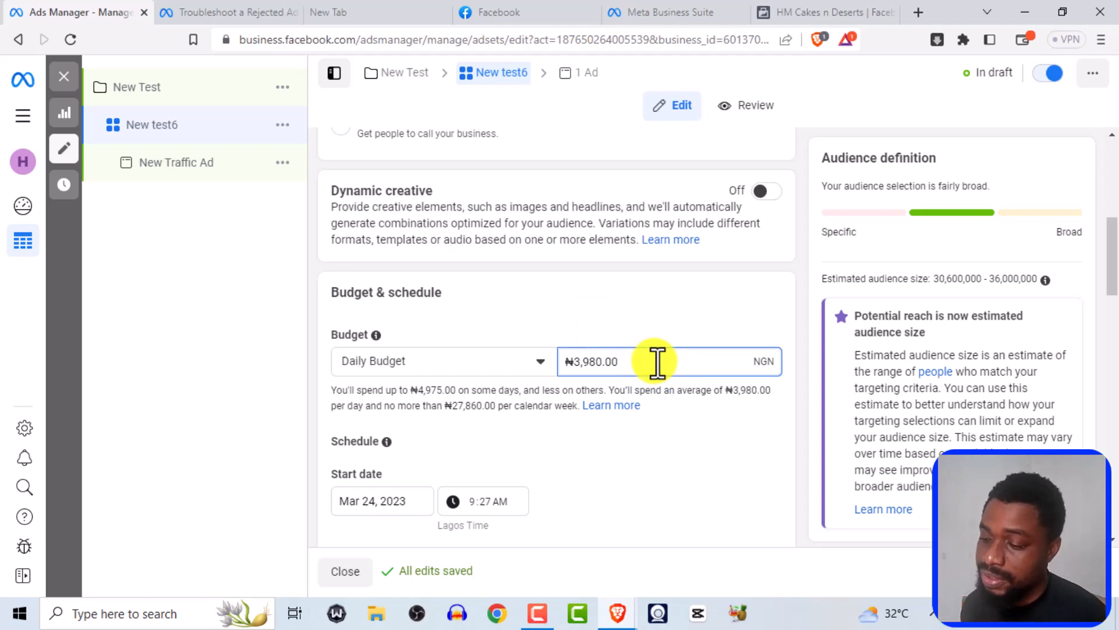
- Examine the ad set's schedule settings: start date, start time and the optional end date
scroll(658, 363, "down", 1)
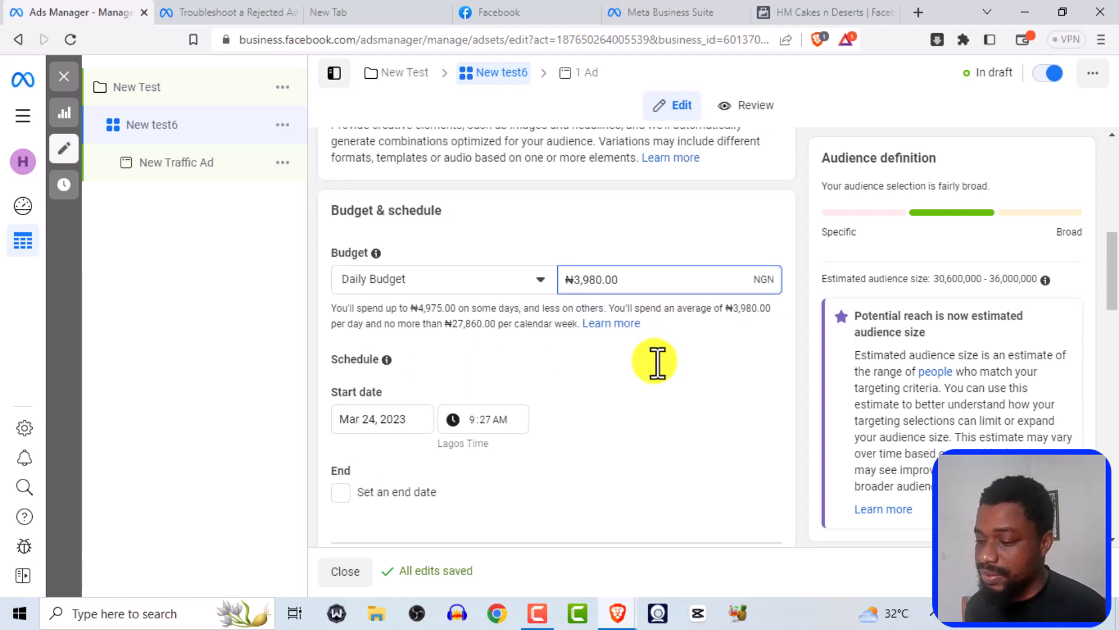
scroll(631, 279, "down", 1)
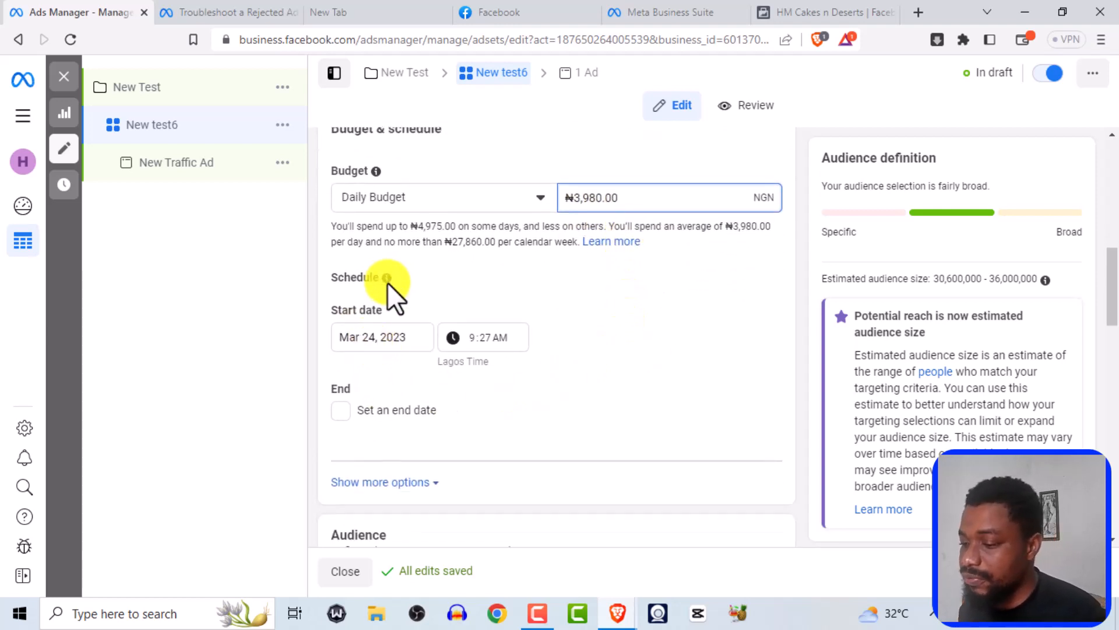
mouse_move(385, 283)
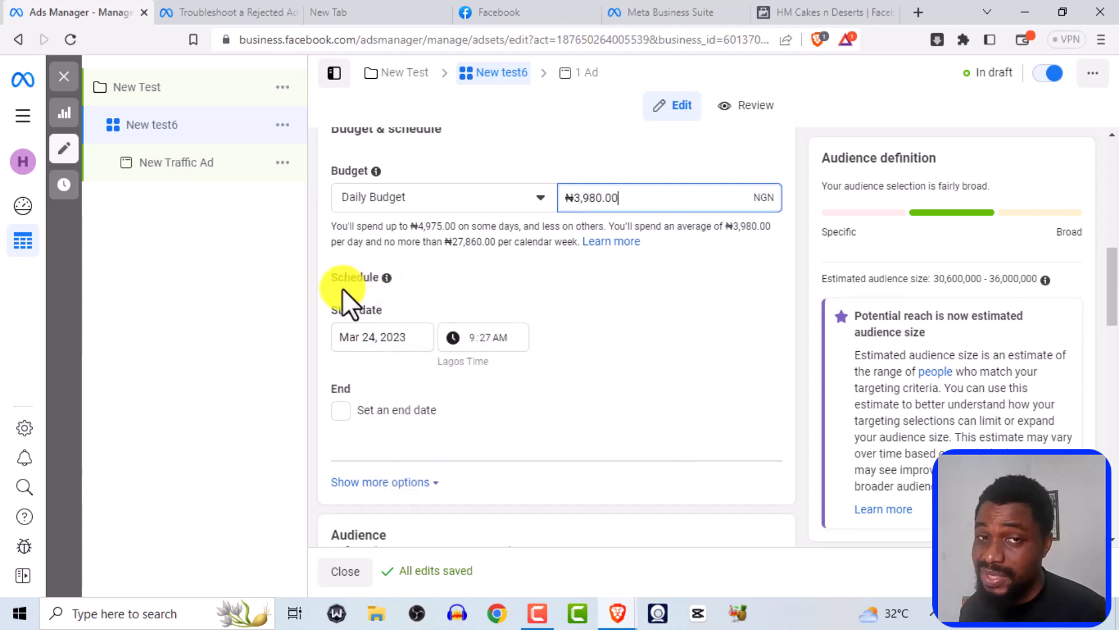
left_click(380, 337)
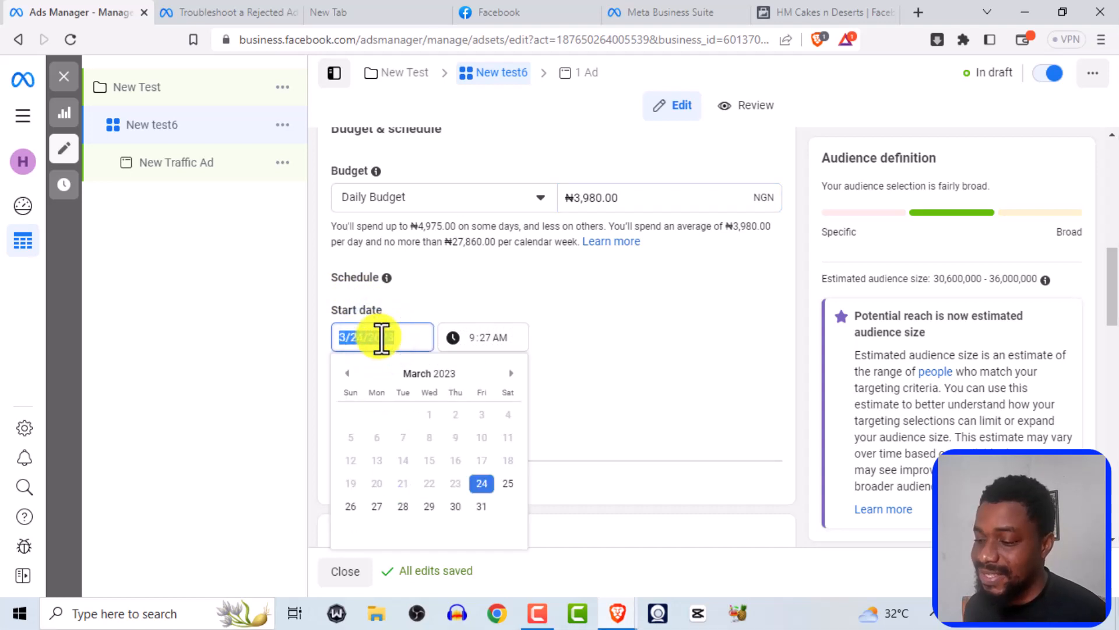
left_click(500, 333)
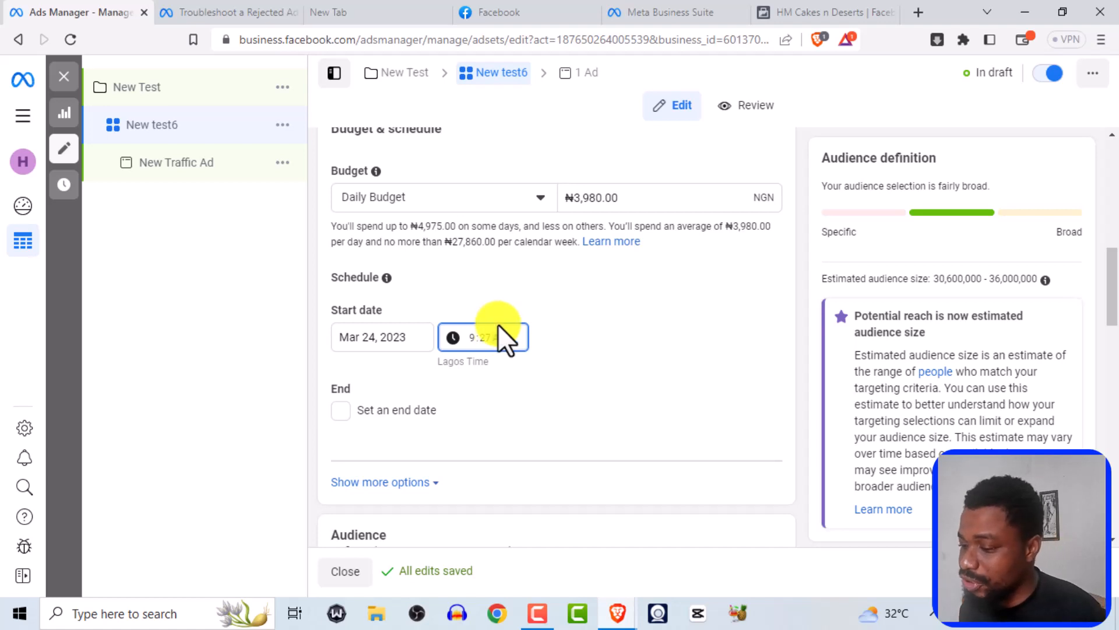
scroll(498, 324, "down", 1)
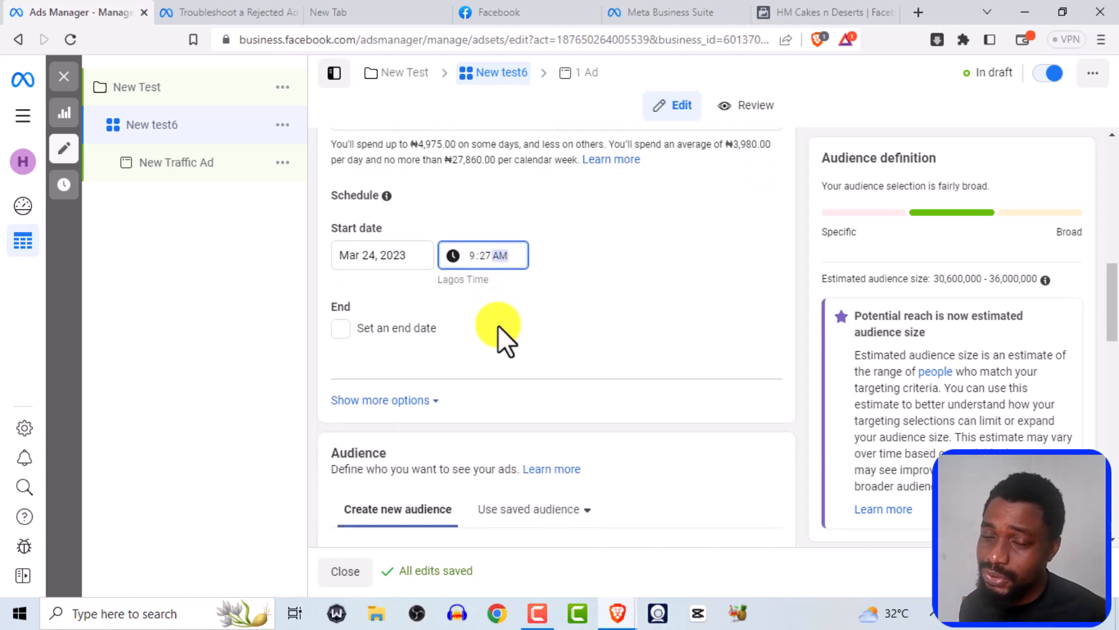
scroll(498, 327, "down", 1)
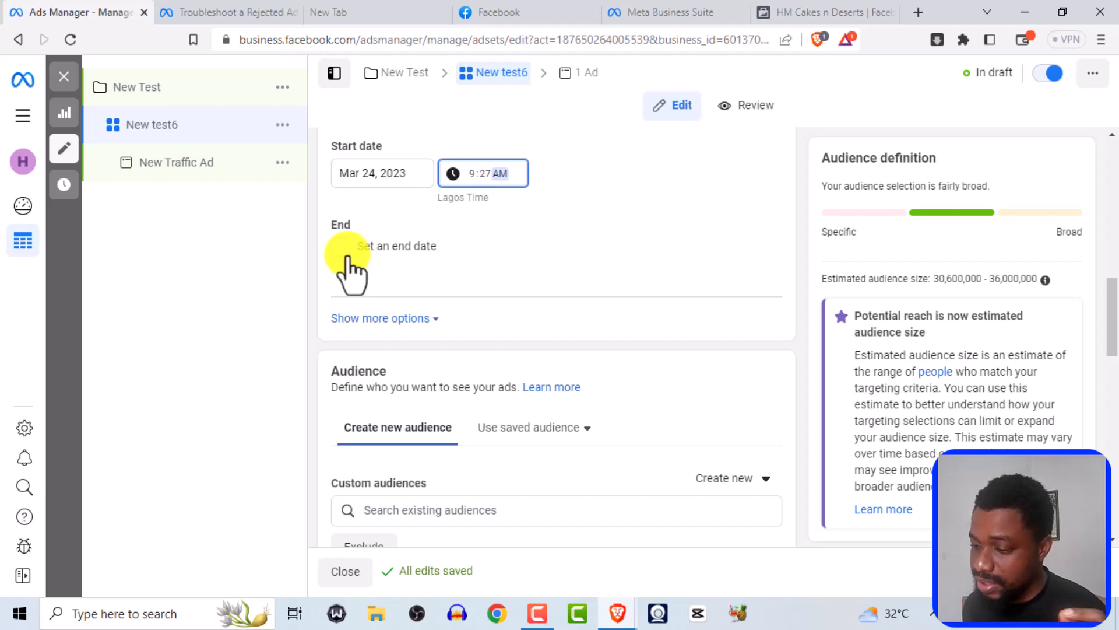
scroll(557, 250, "down", 1)
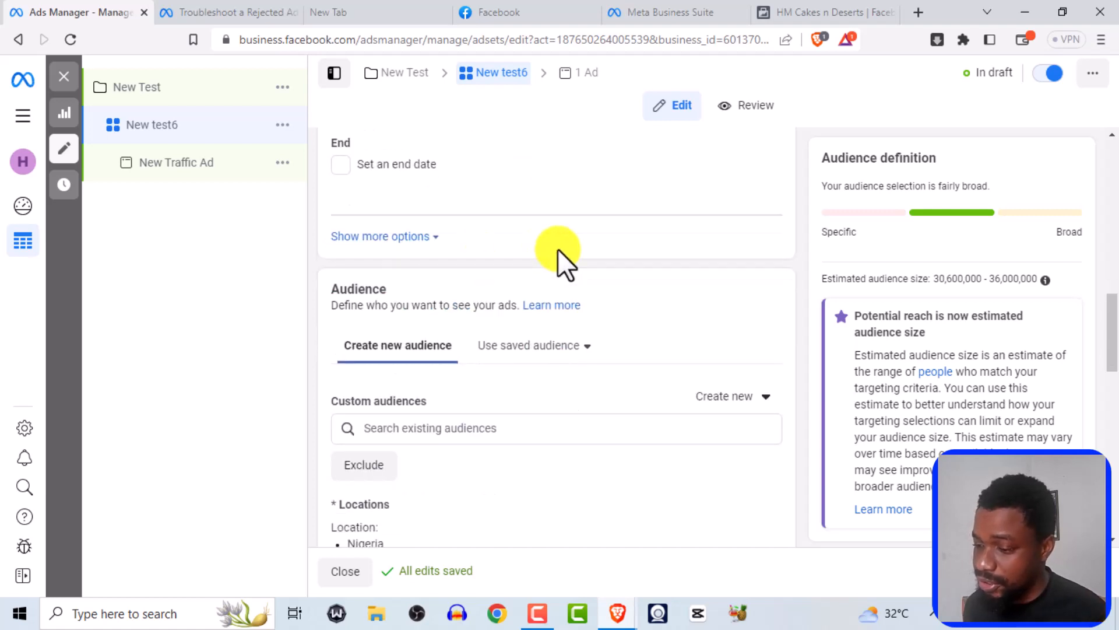
- Edit the audience's locations and limit targeting to "People living in this location"
scroll(559, 256, "down", 1)
scroll(402, 330, "down", 1)
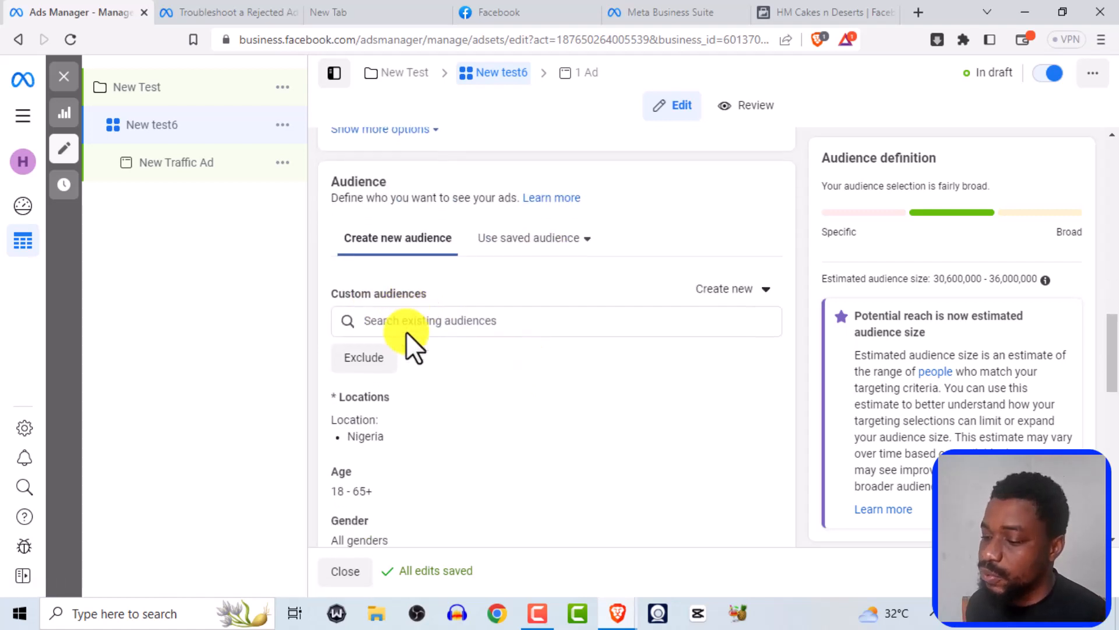
scroll(406, 331, "down", 1)
scroll(397, 284, "down", 1)
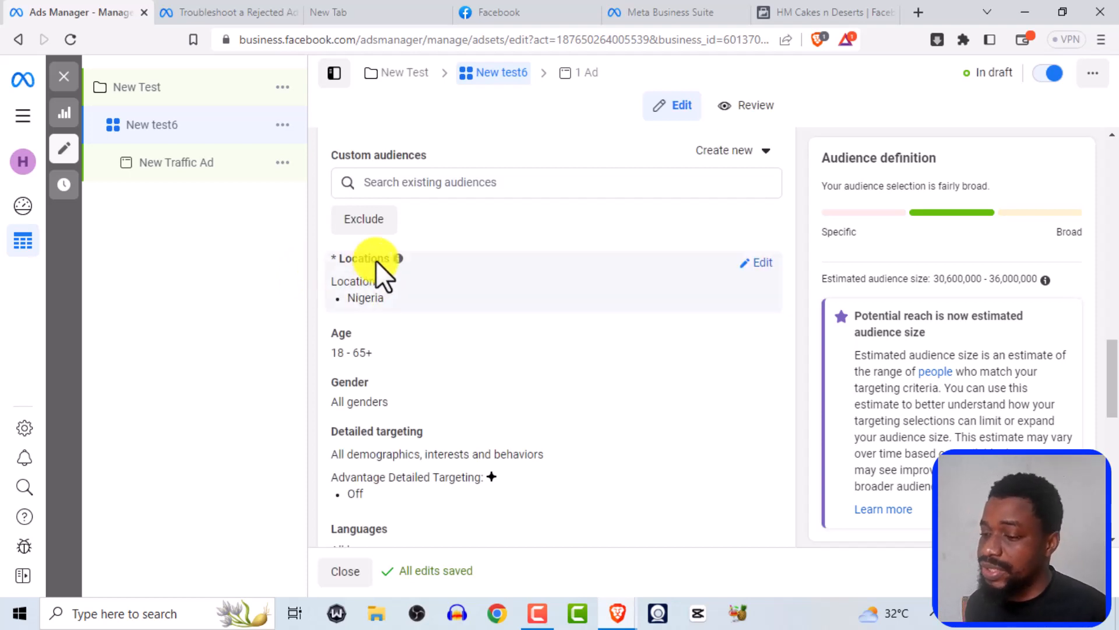
mouse_move(399, 259)
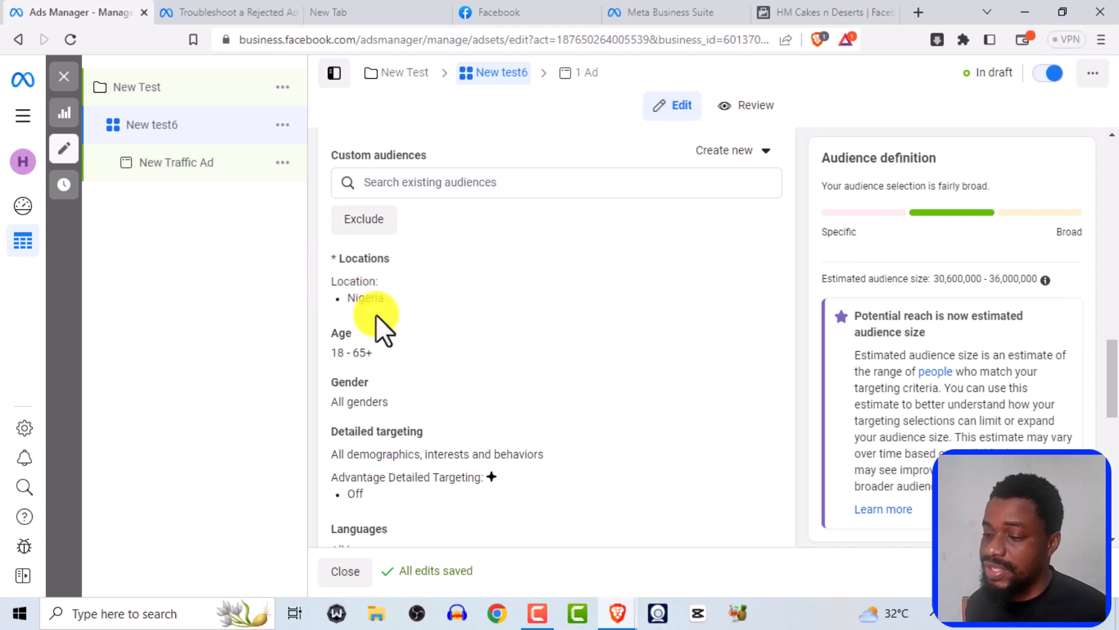
mouse_move(379, 310)
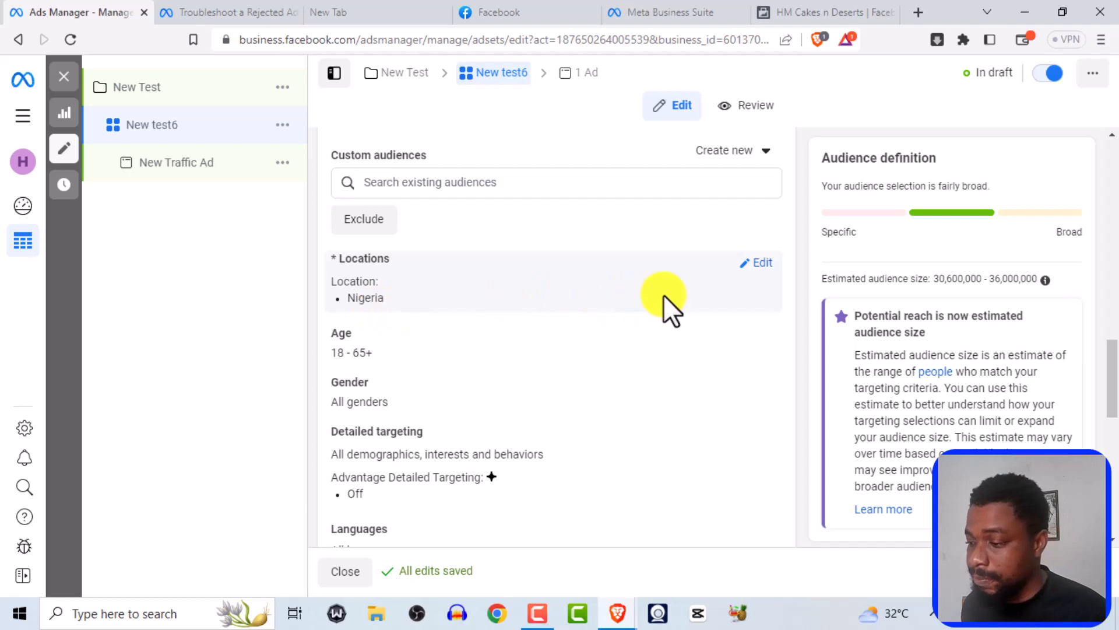
left_click(765, 266)
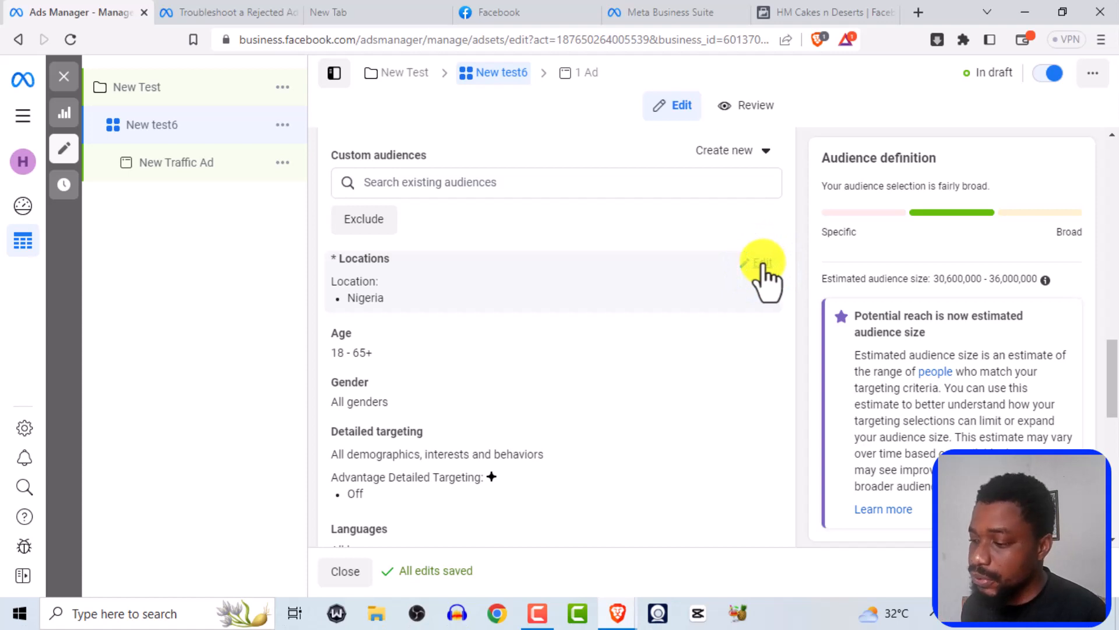
left_click(763, 262)
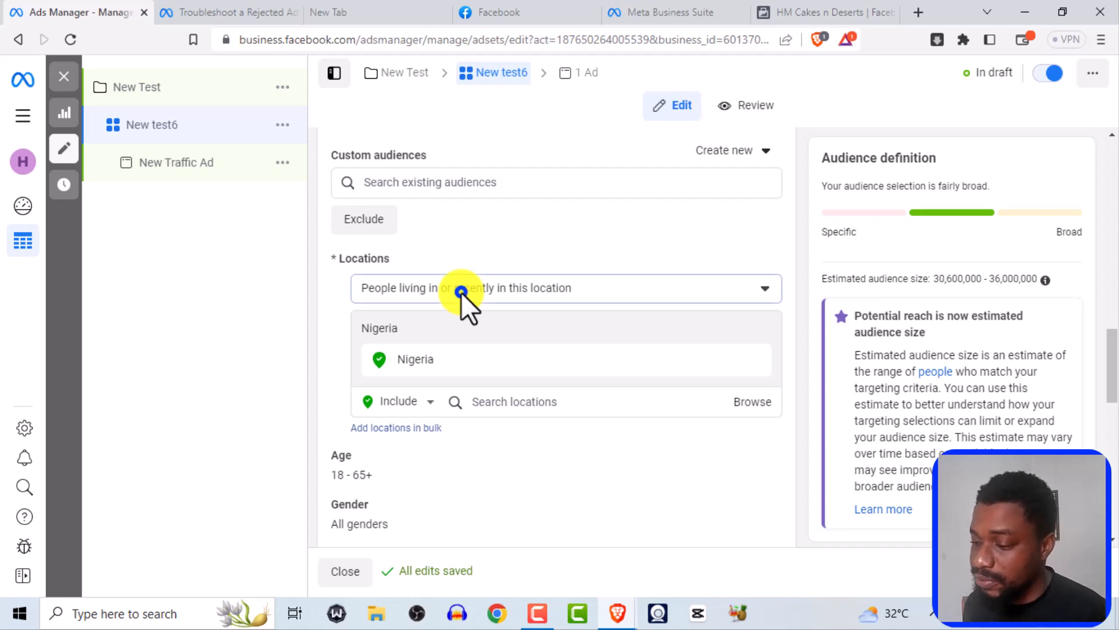
left_click(460, 292)
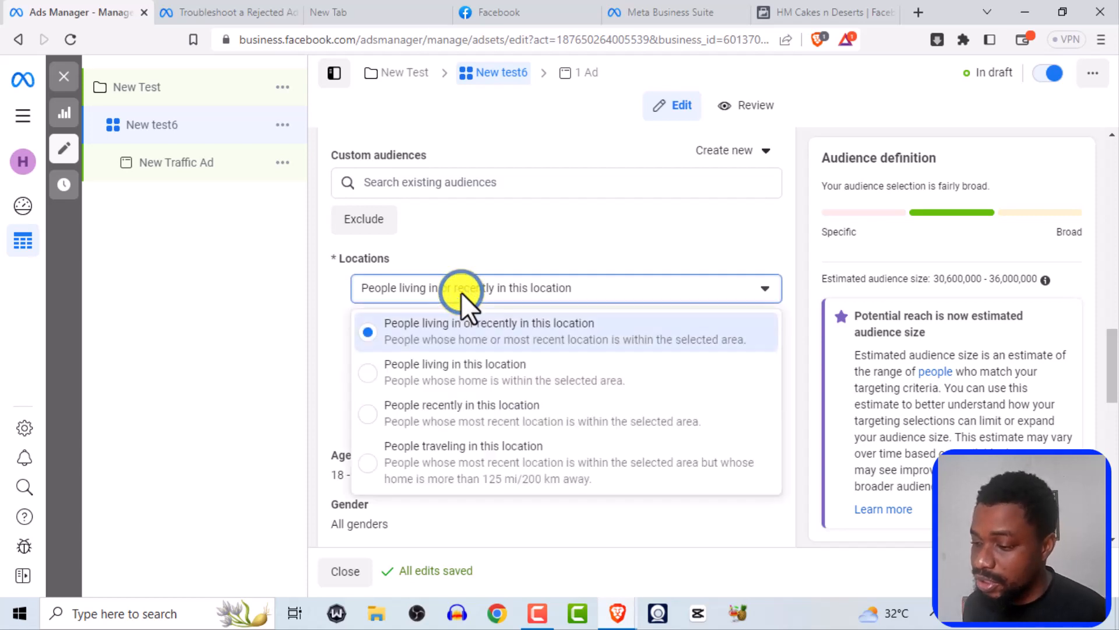
left_click(366, 377)
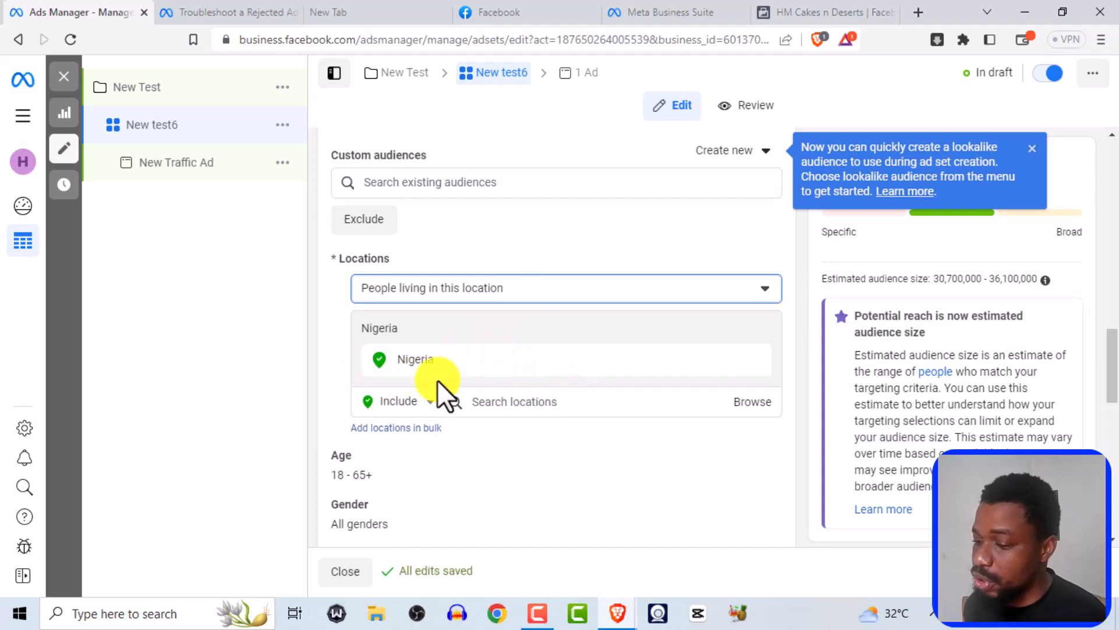
- Add the countries United States and South Africa to the audience's included locations
scroll(455, 382, "down", 1)
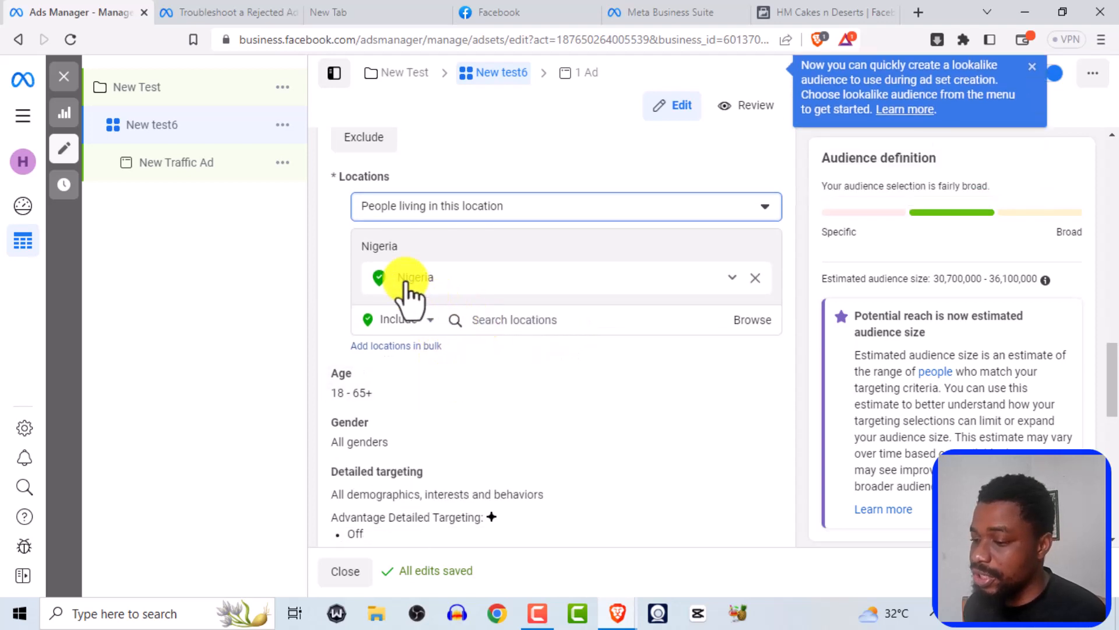
left_click(491, 322)
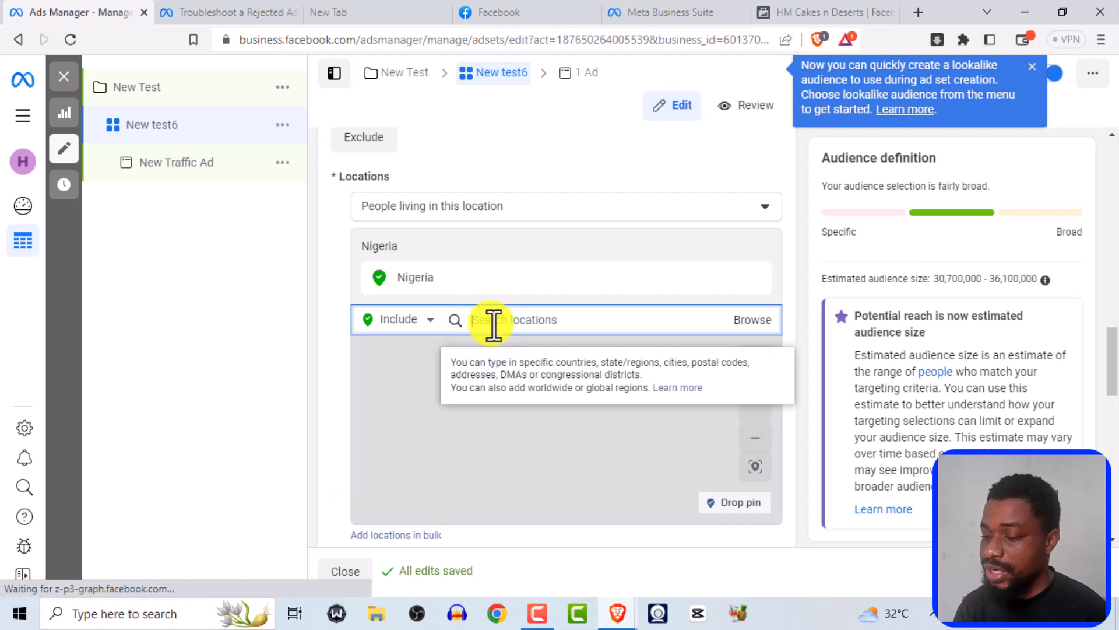
type("usa")
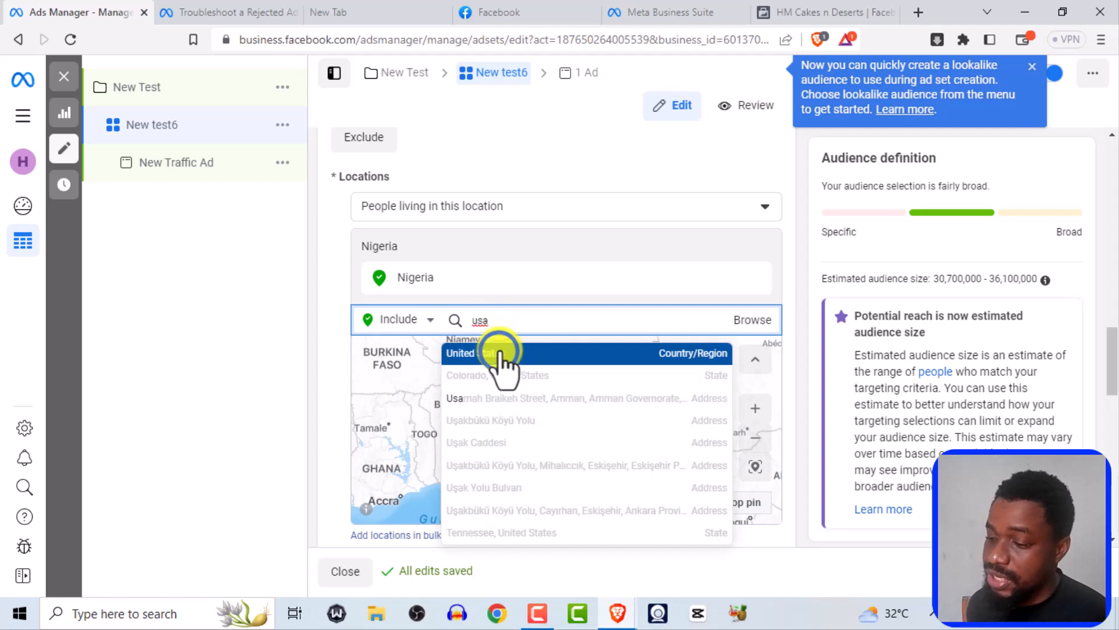
left_click(500, 356)
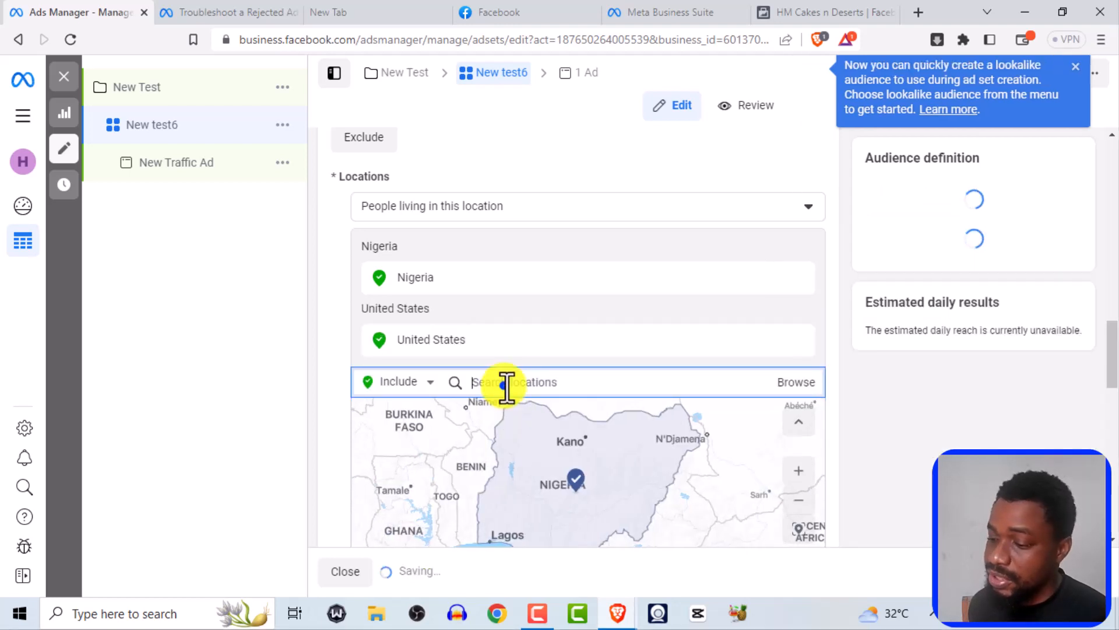
type("sout")
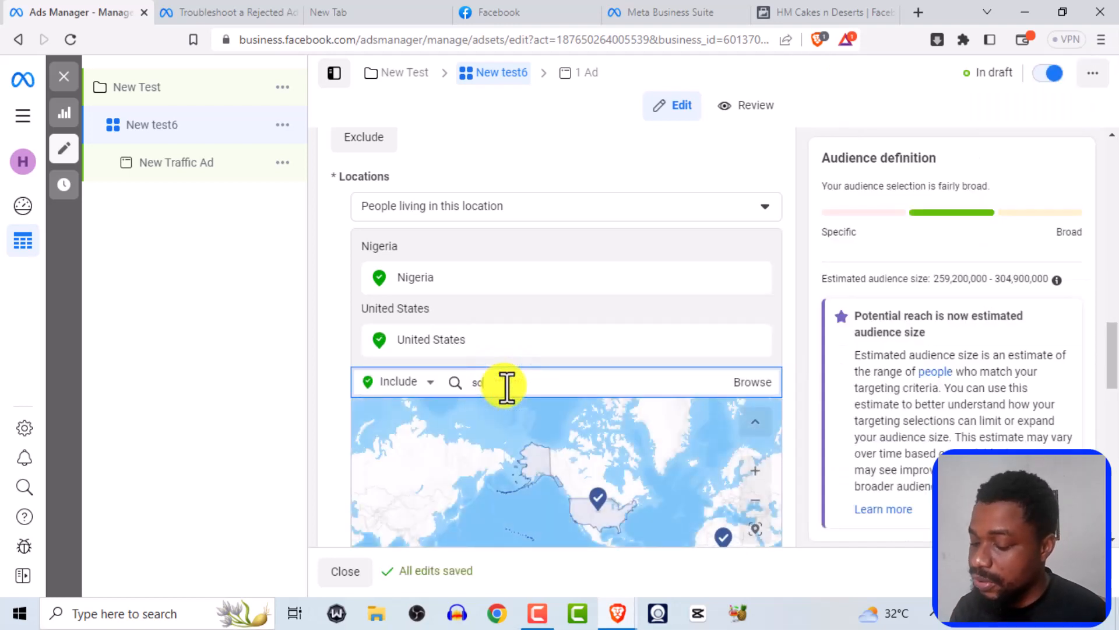
type("h")
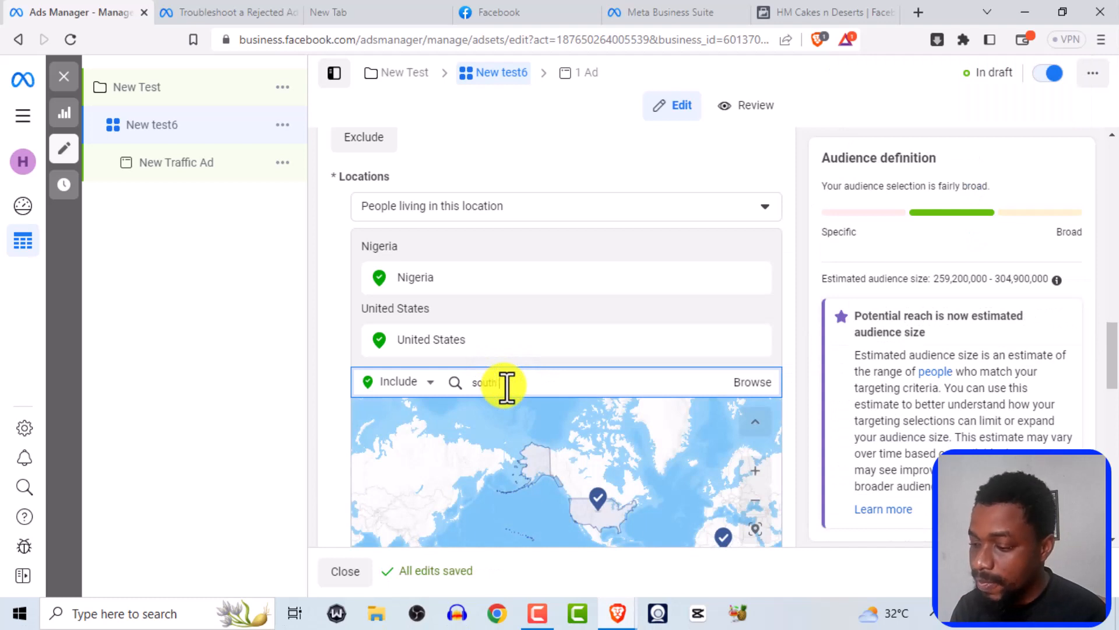
type(" af")
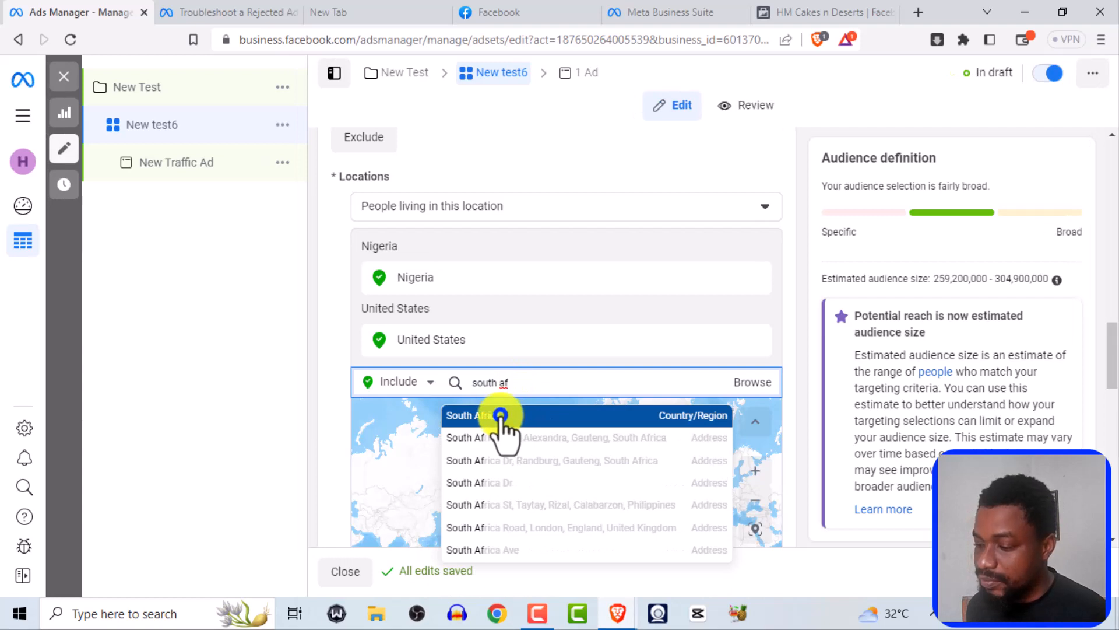
left_click(500, 417)
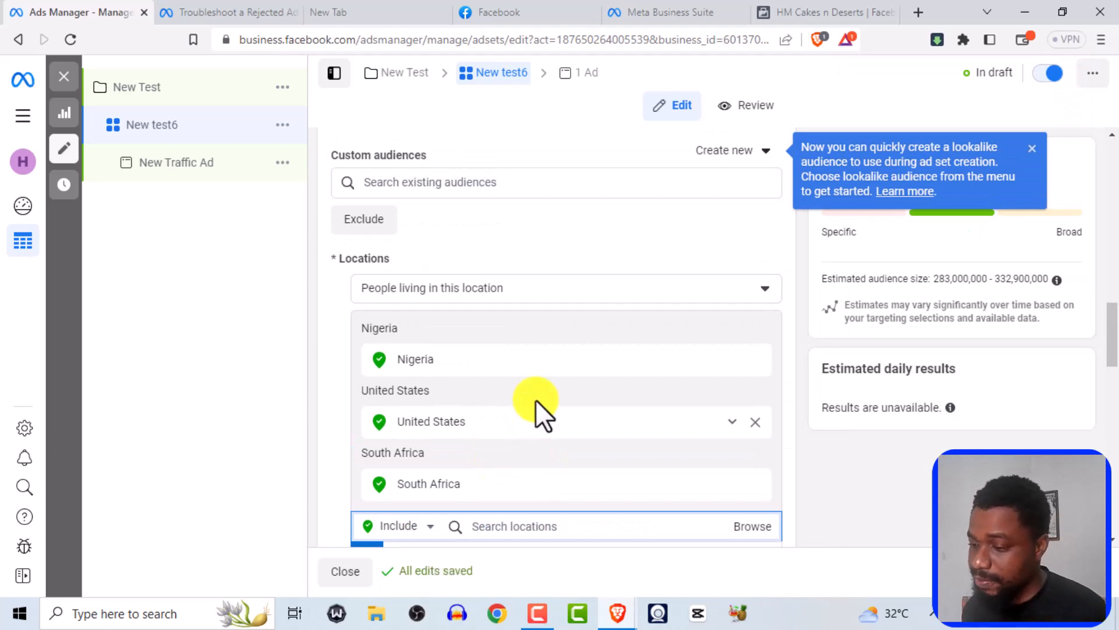
- Edit the audience's age range, setting the minimum to 25 and the maximum to 58
scroll(534, 399, "down", 5)
scroll(528, 379, "up", 3)
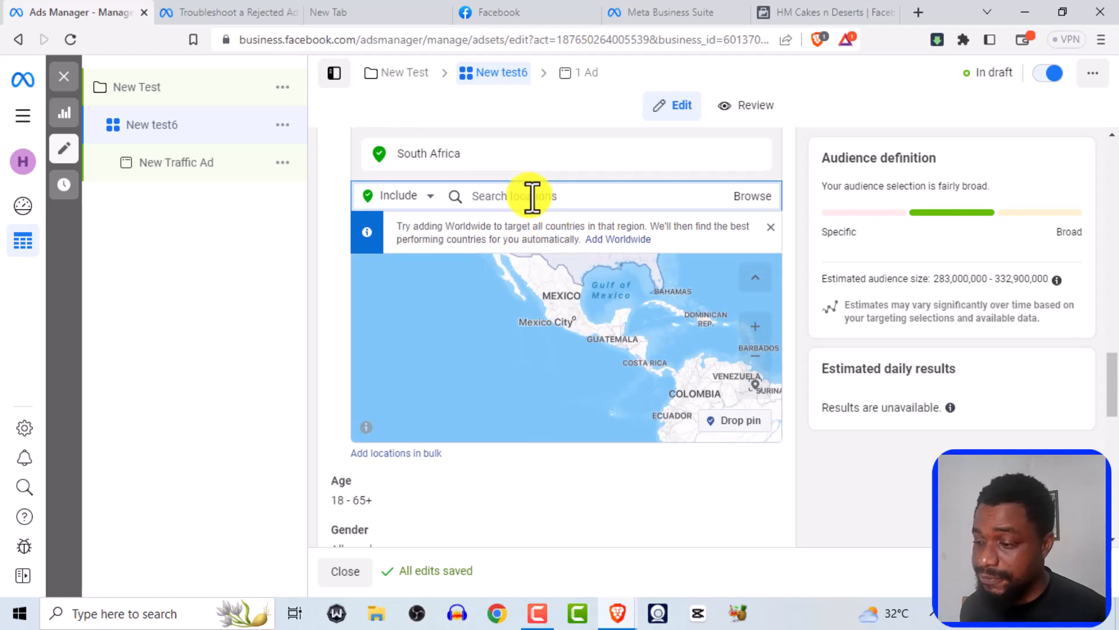
scroll(527, 199, "down", 3)
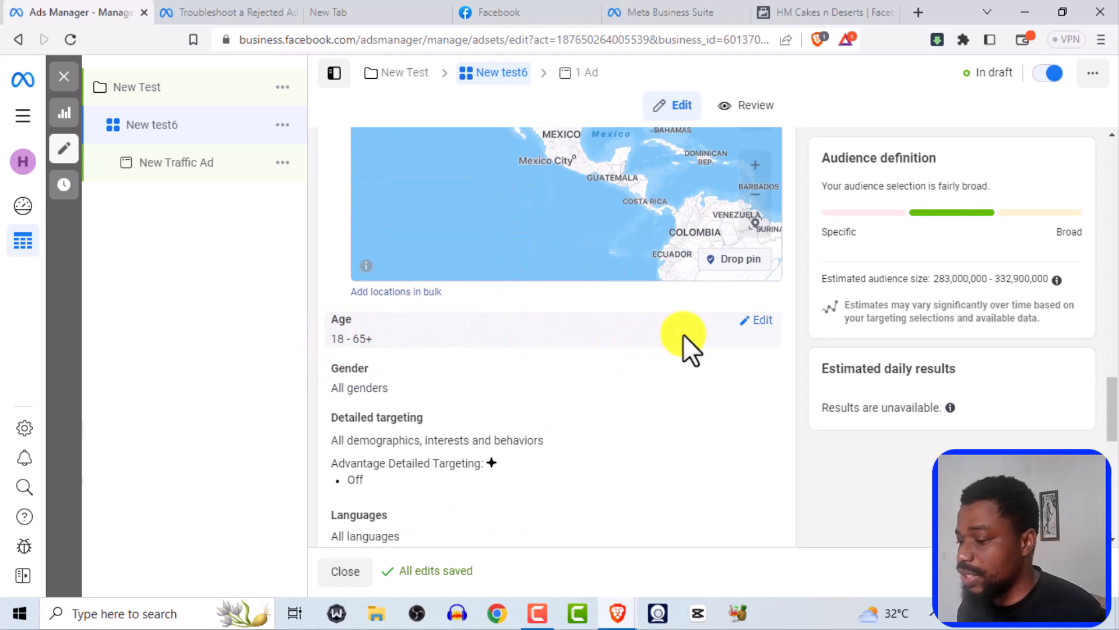
left_click(760, 322)
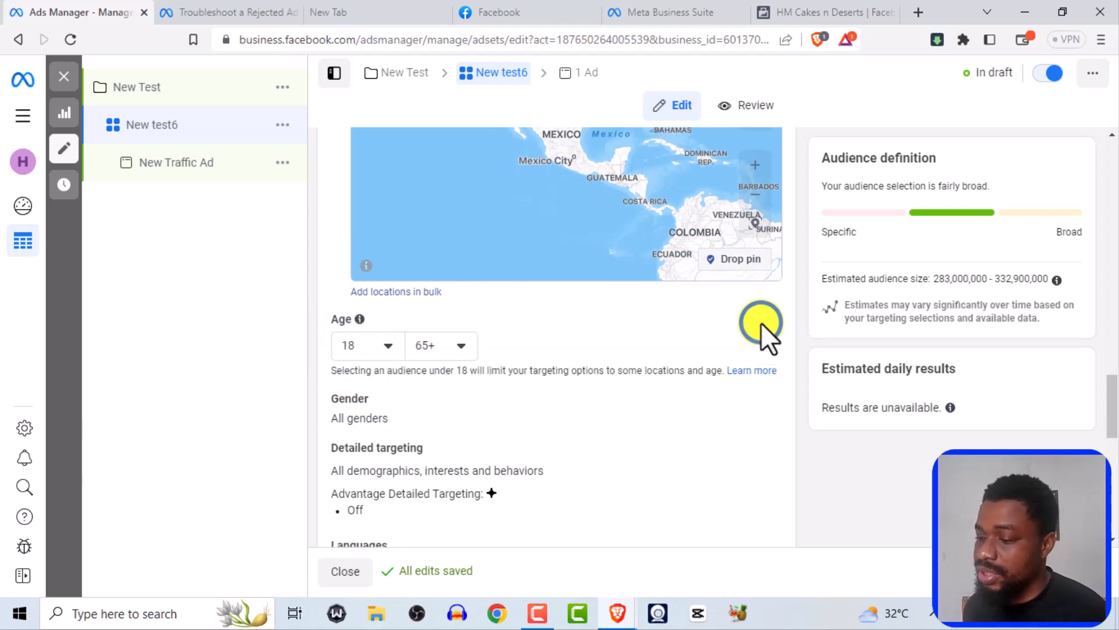
left_click(387, 346)
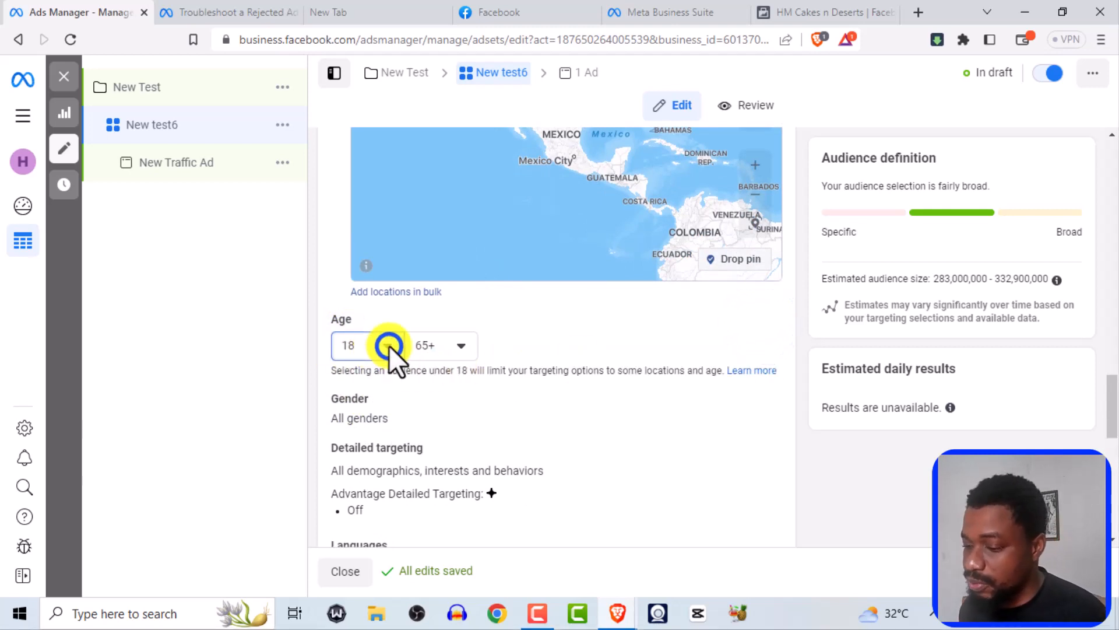
scroll(373, 496, "down", 4)
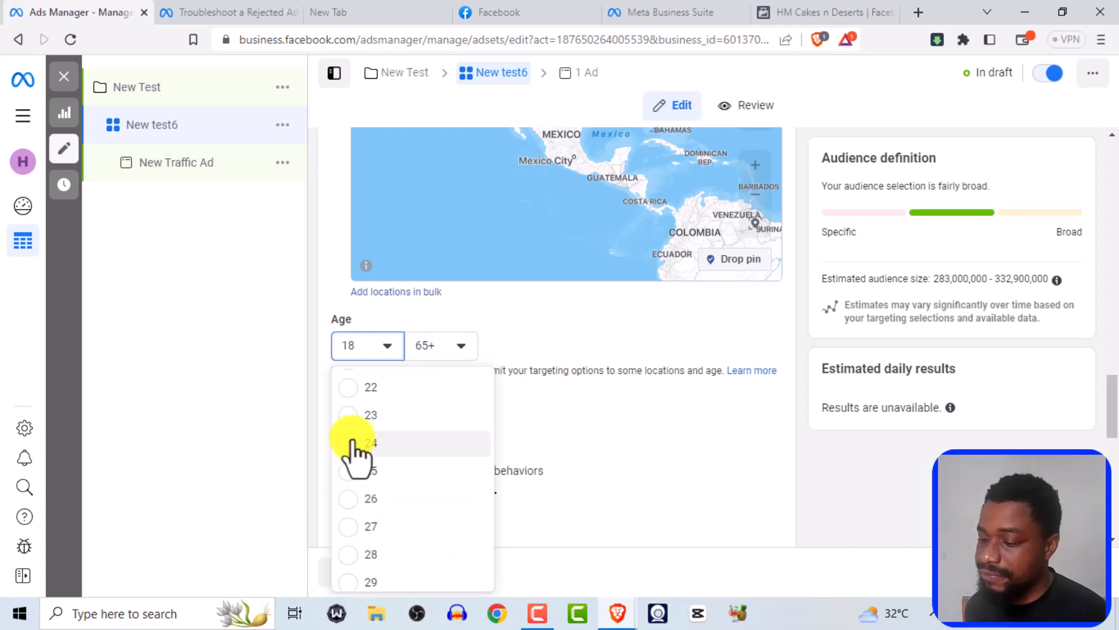
left_click(349, 470)
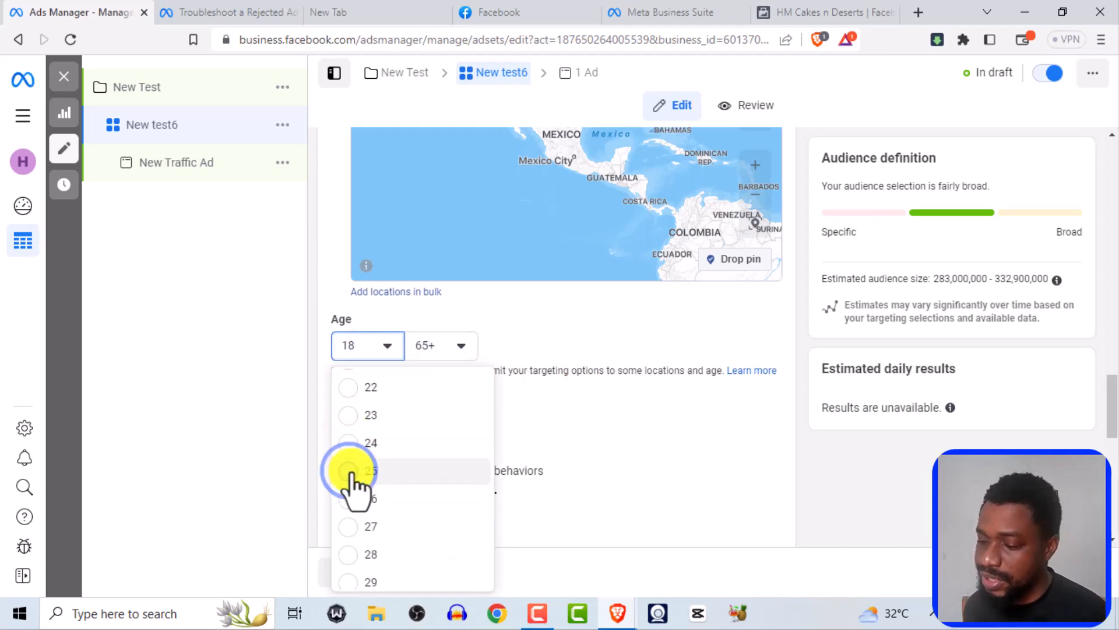
left_click(441, 346)
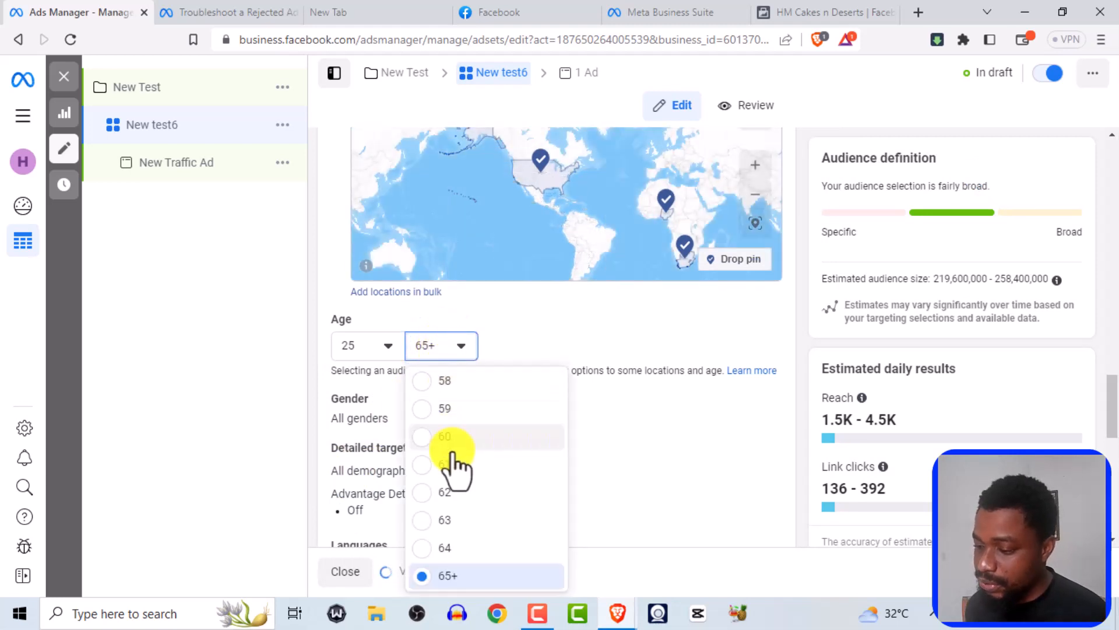
left_click(423, 380)
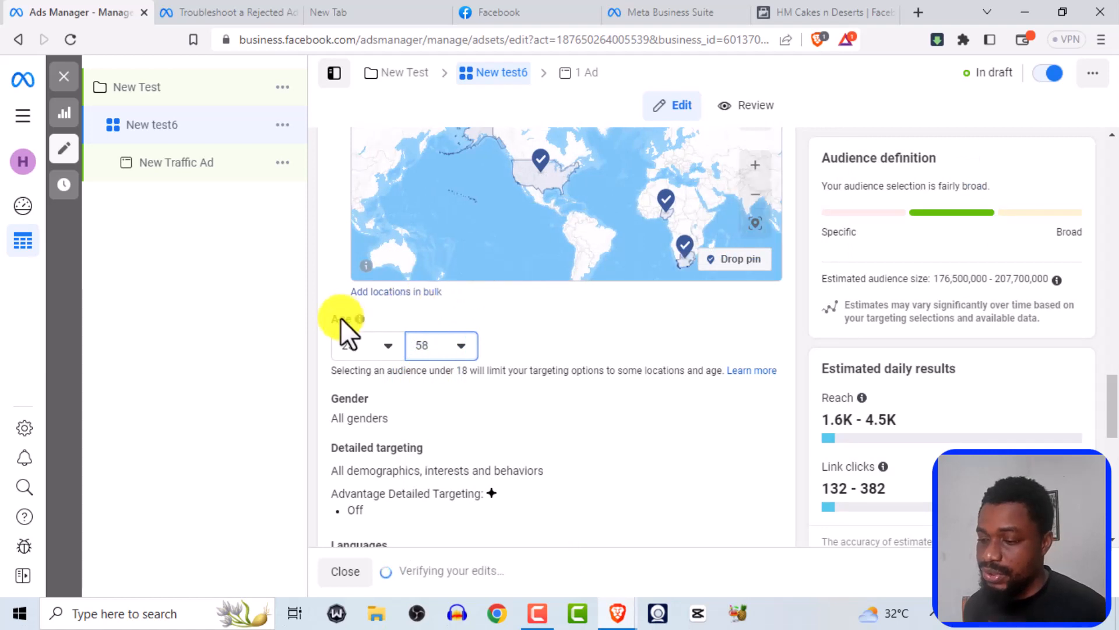
- Edit the audience's gender targeting and choose Men
scroll(406, 396, "down", 2)
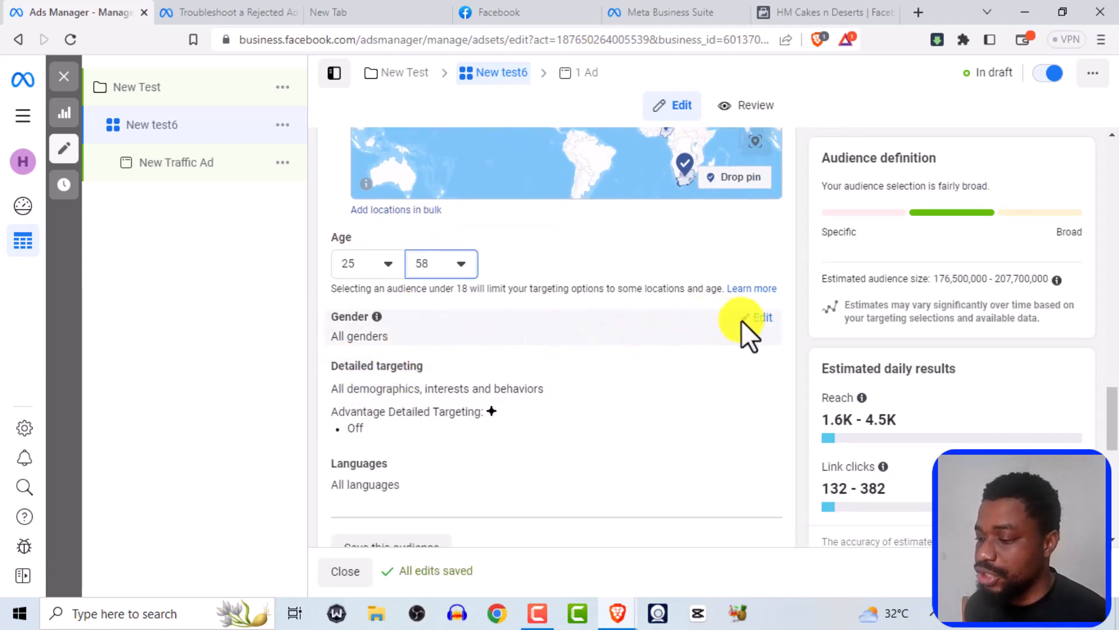
left_click(757, 319)
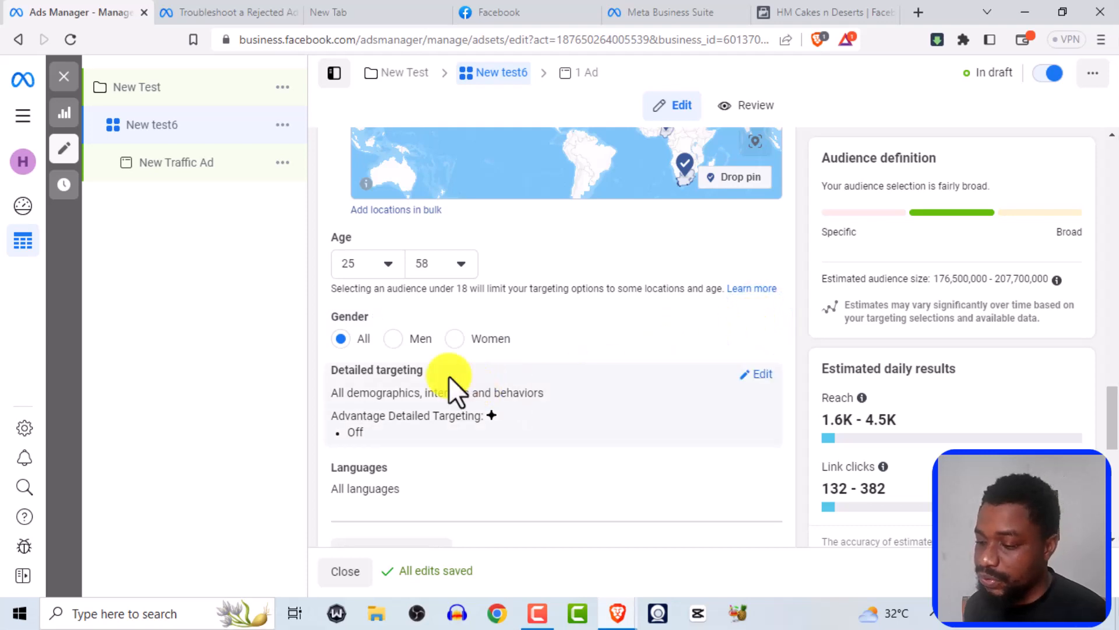
left_click(388, 344)
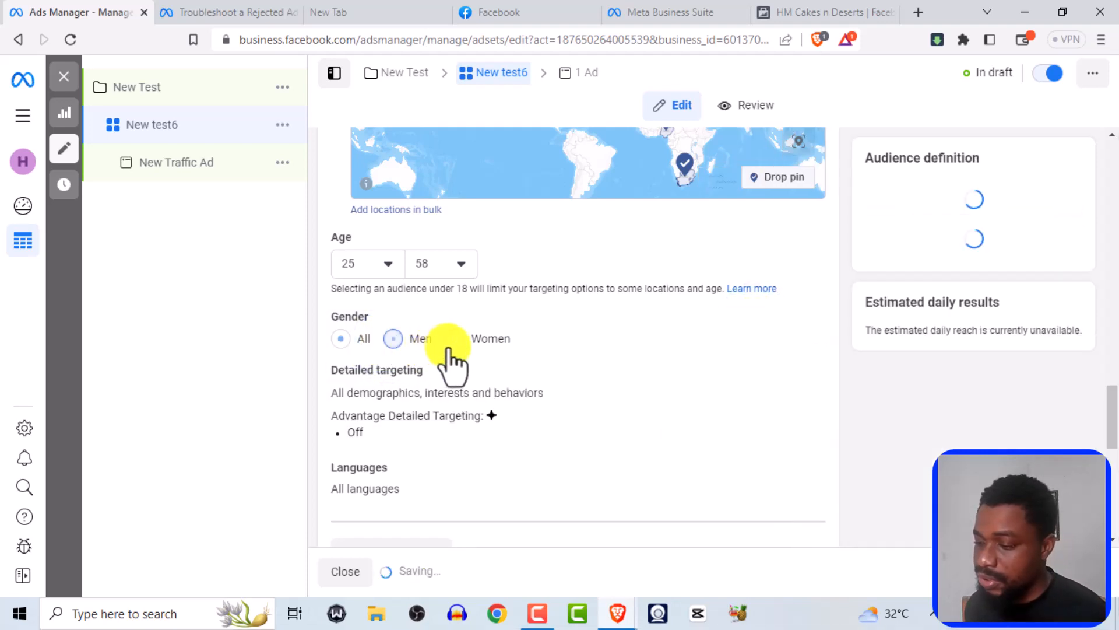
- Set the audience's gender targeting to All
left_click(453, 347)
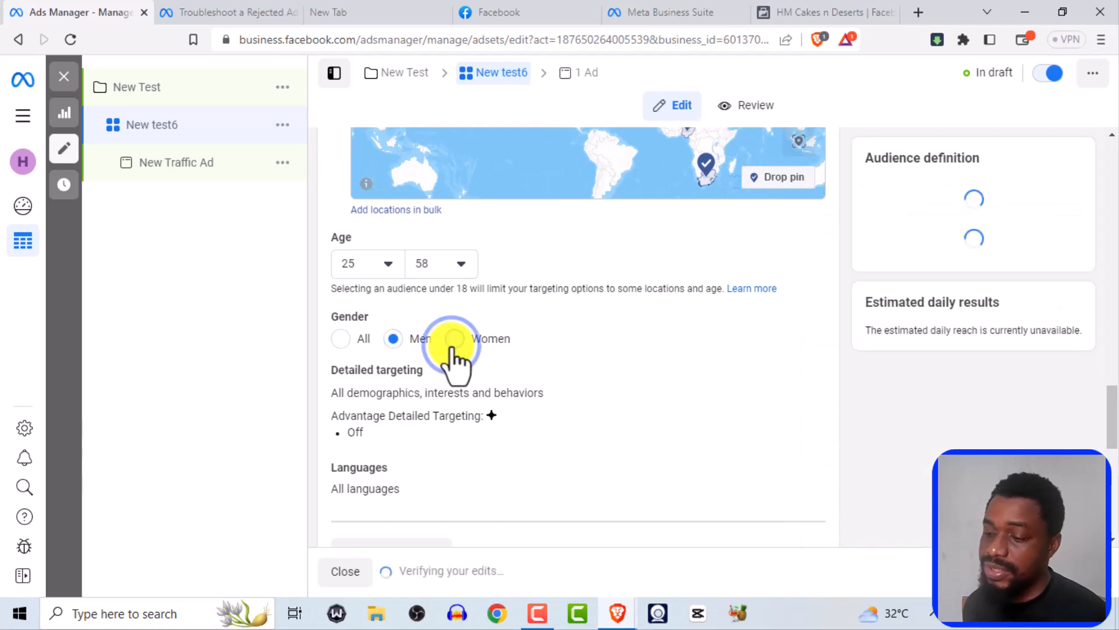
left_click(342, 341)
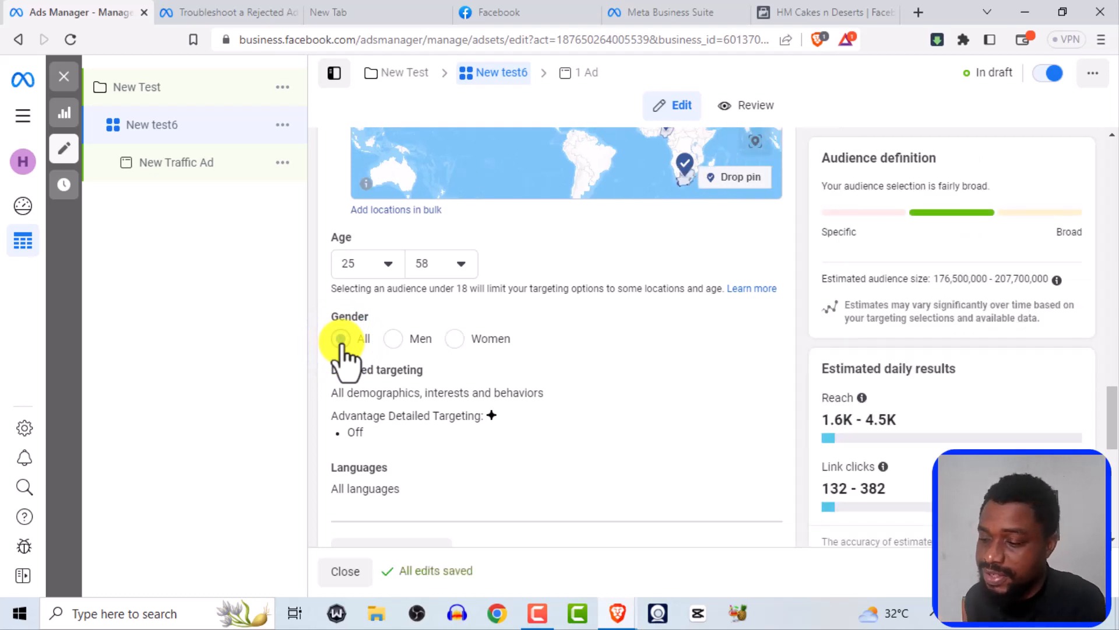
- Edit the audience's detailed targeting and search for "cakes" among the demographics, interests and behaviors to include
scroll(408, 361, "down", 1)
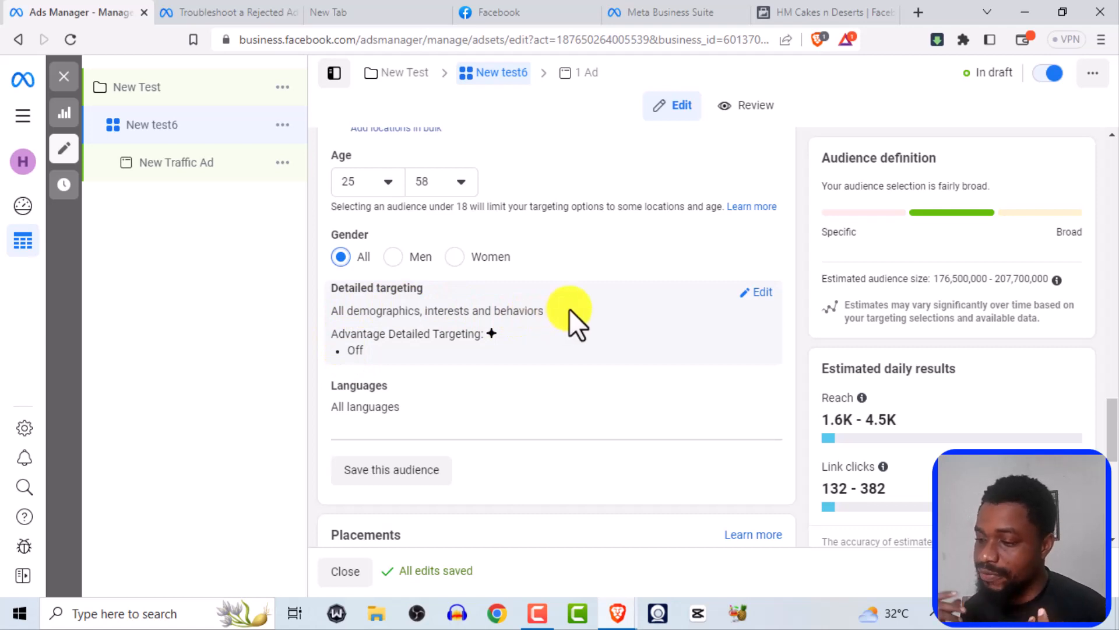
scroll(463, 195, "up", 2)
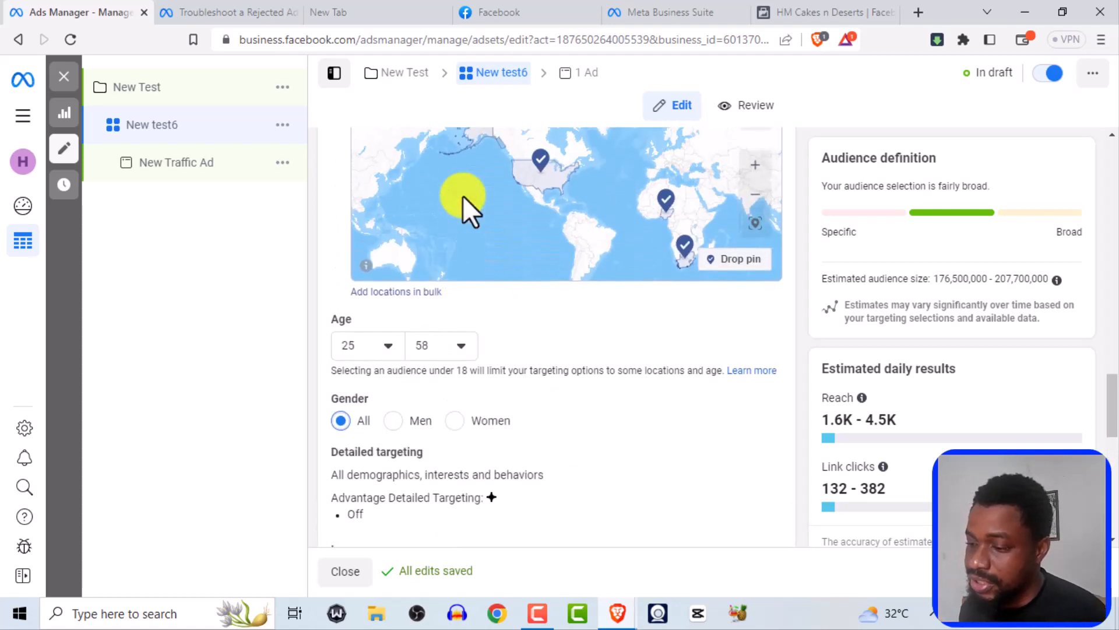
scroll(460, 284, "down", 2)
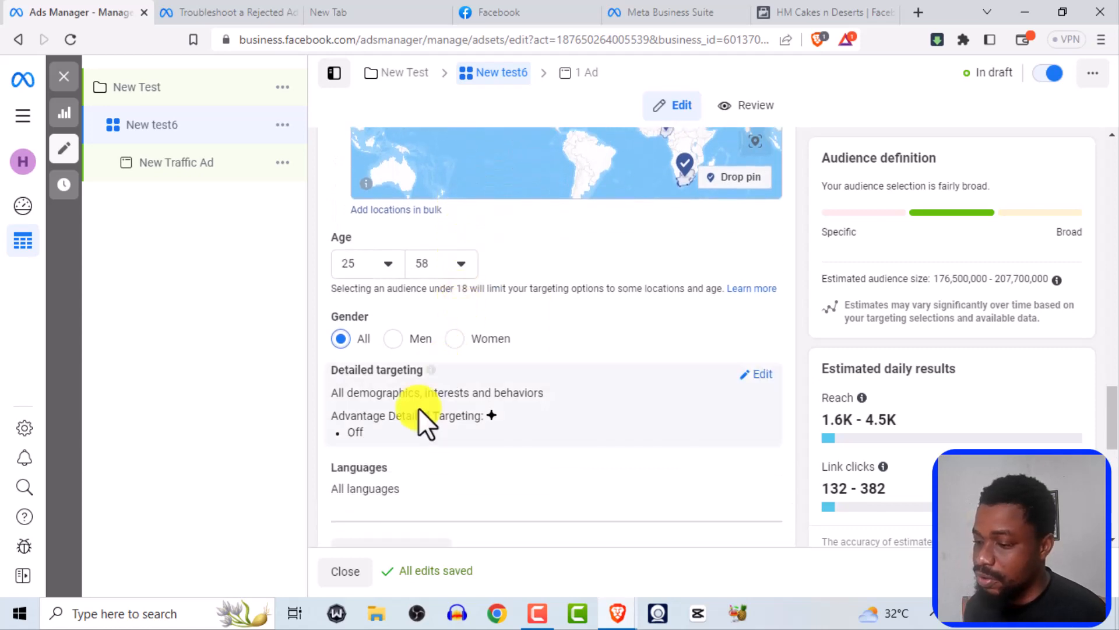
scroll(420, 398, "down", 1)
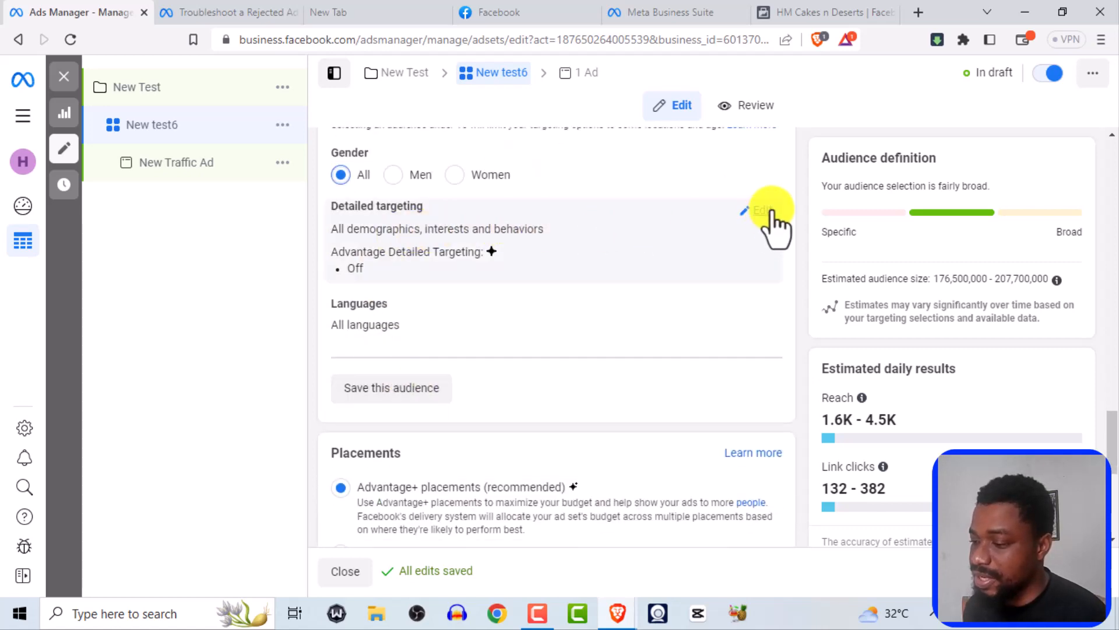
left_click(769, 209)
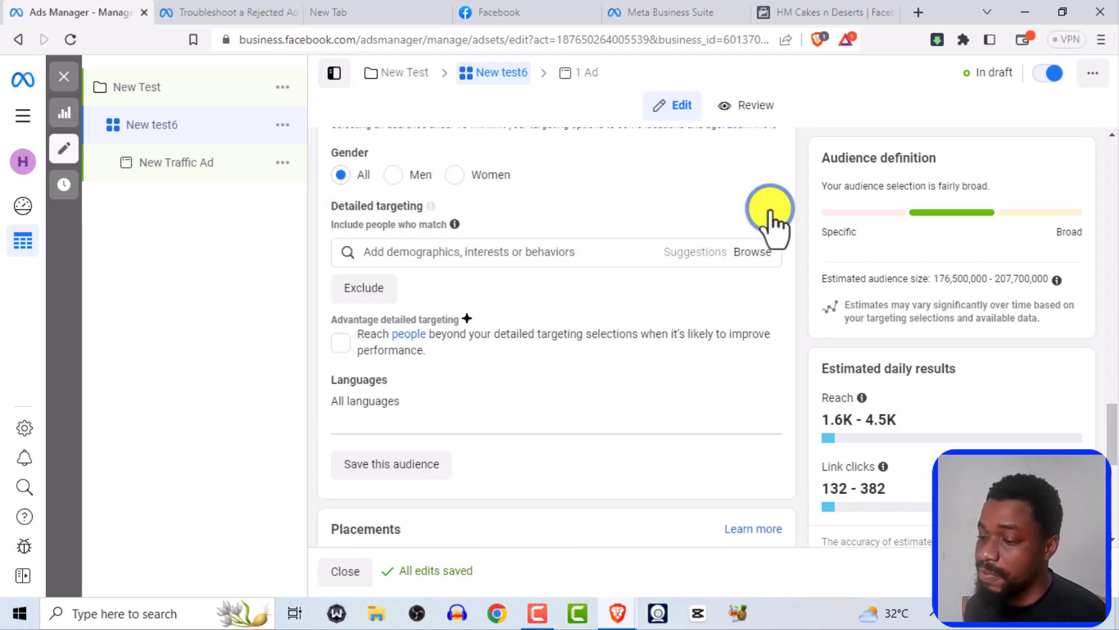
left_click(480, 251)
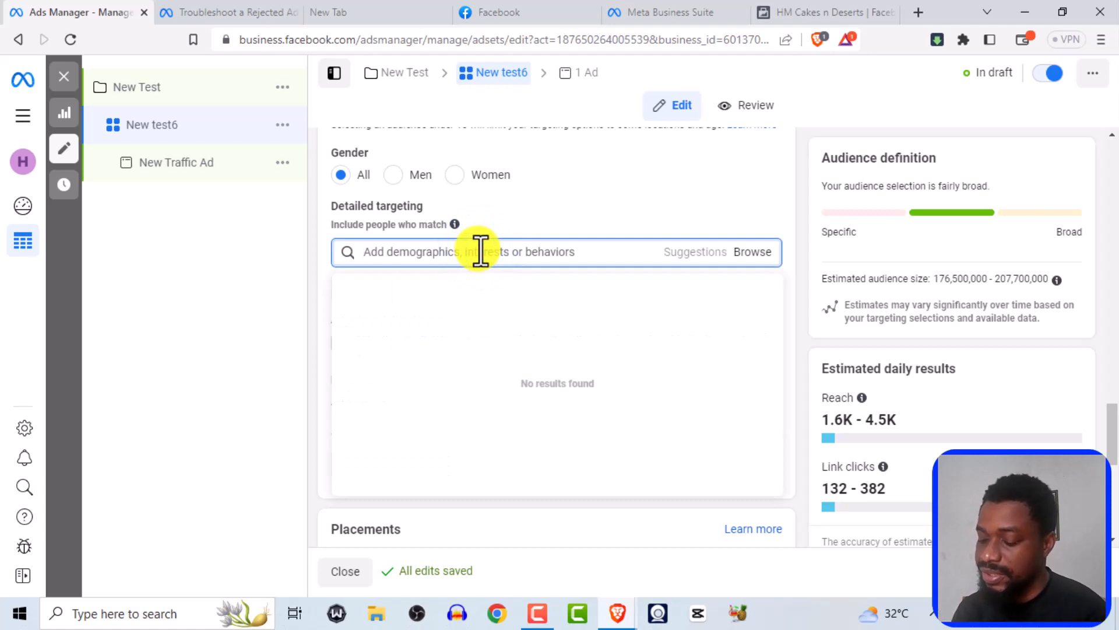
type("cake")
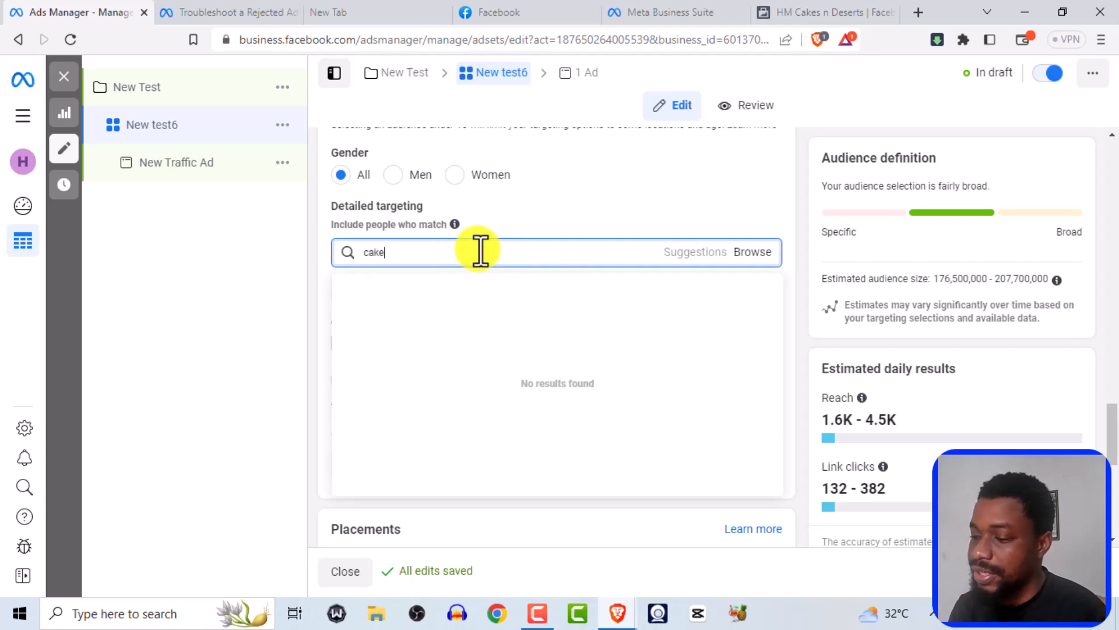
type("s")
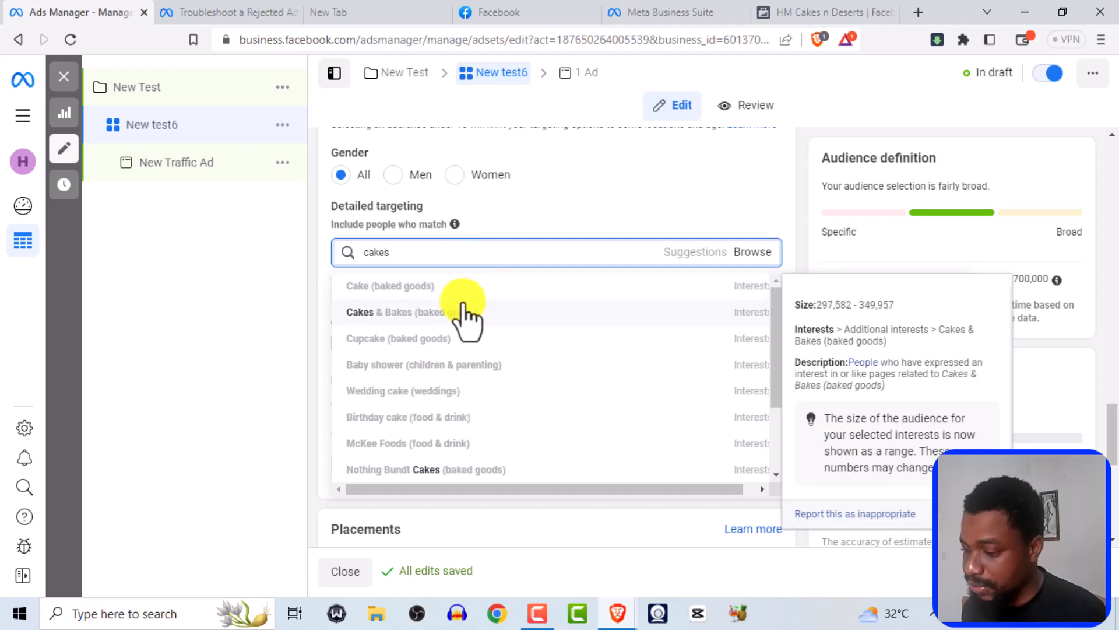
- Look through the matching interests and add Wedding cake (weddings) to the included detailed targeting
scroll(455, 350, "down", 4)
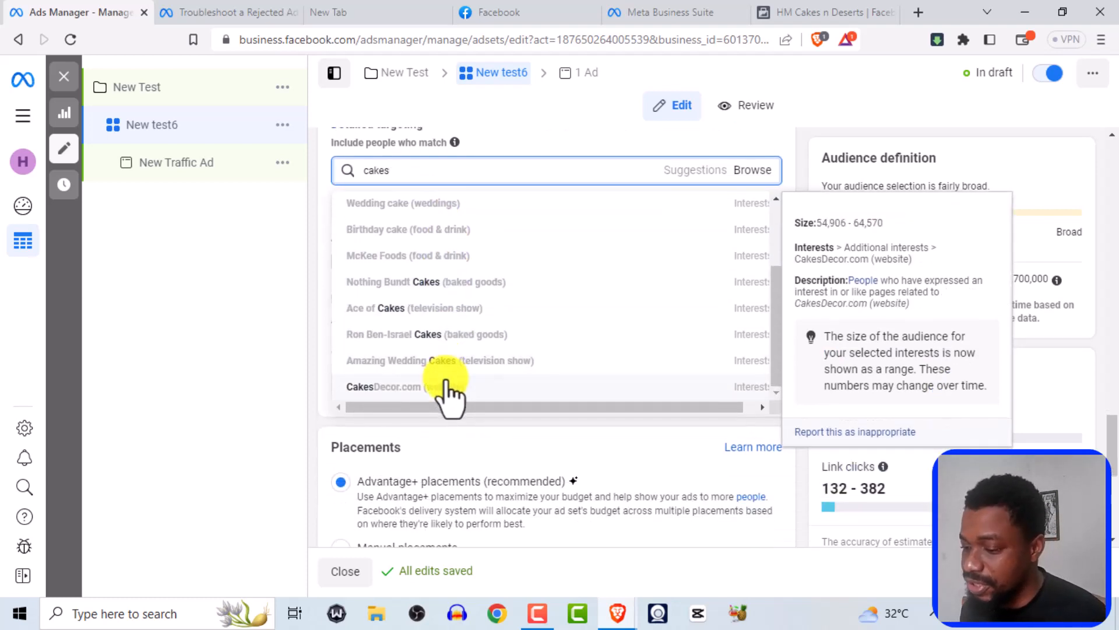
scroll(446, 376, "up", 5)
scroll(432, 344, "up", 2)
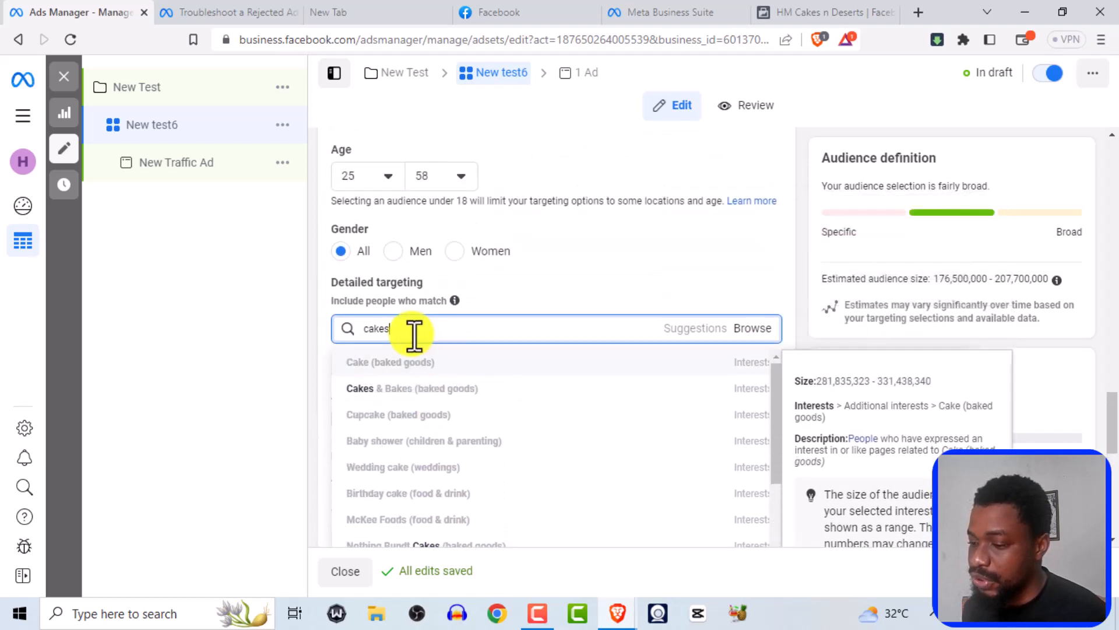
scroll(390, 412, "down", 3)
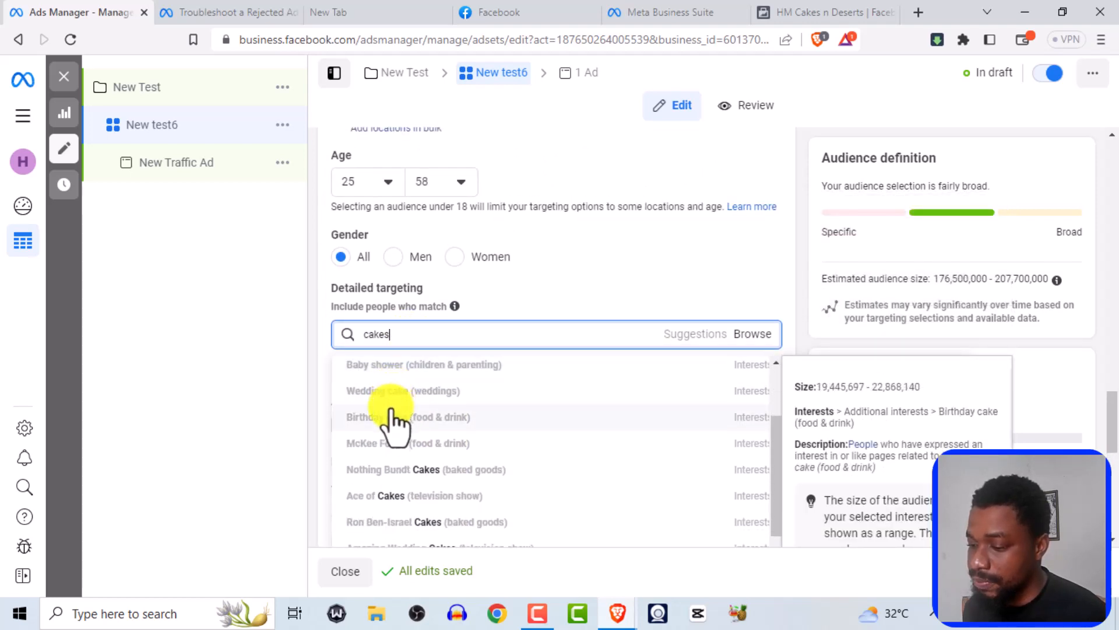
left_click(397, 394)
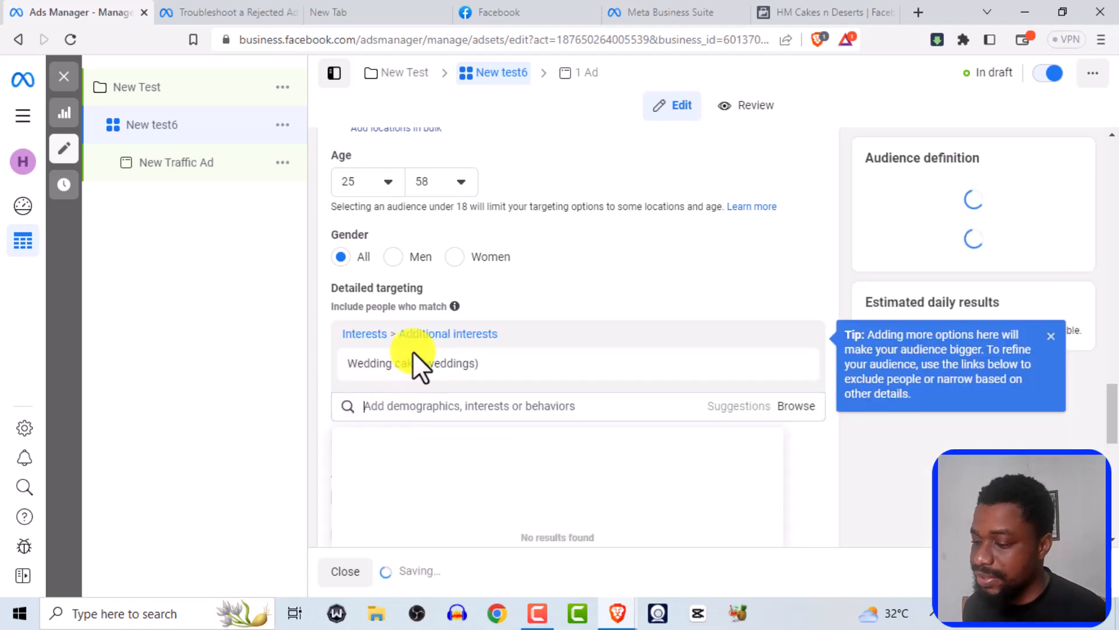
scroll(413, 349, "down", 1)
scroll(374, 306, "down", 1)
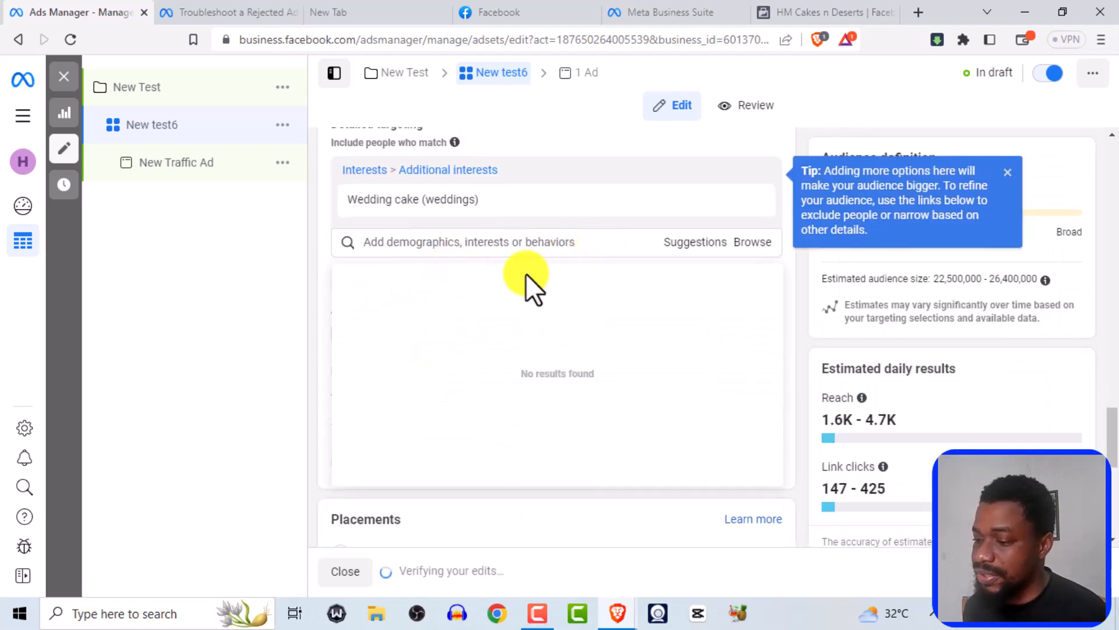
- Examine the suggested interests related to the included Wedding cake interest
mouse_move(365, 206)
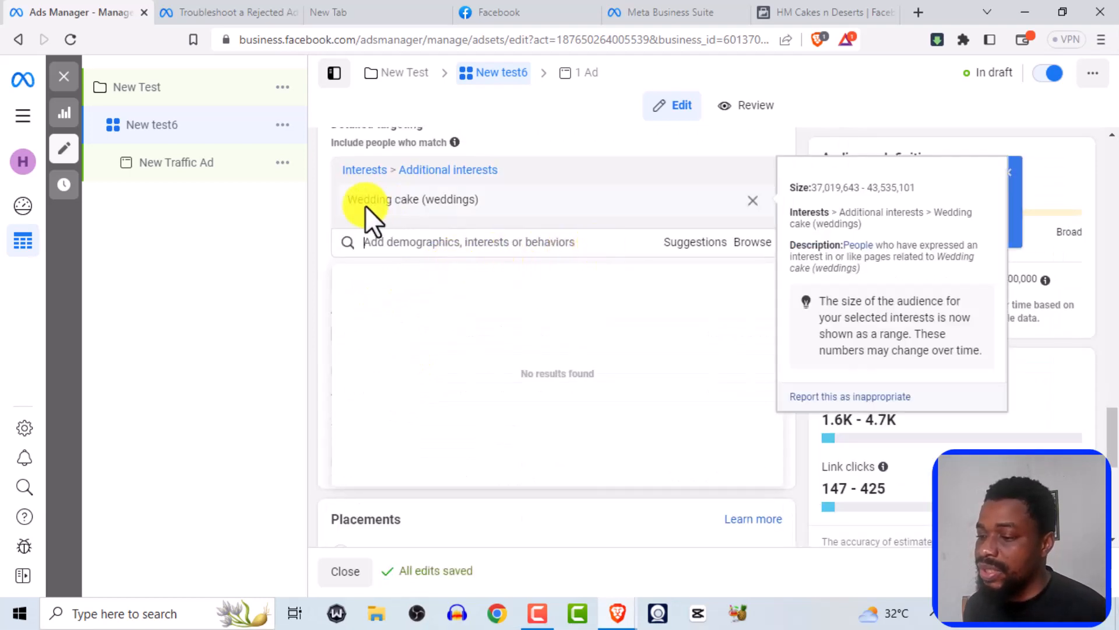
left_click(692, 243)
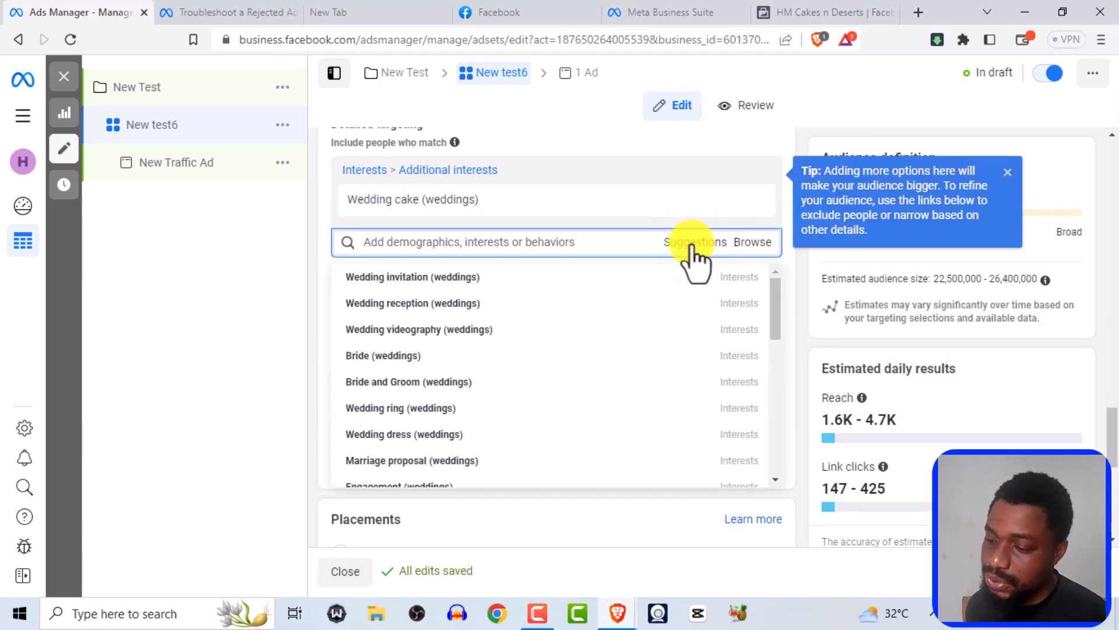
mouse_move(378, 291)
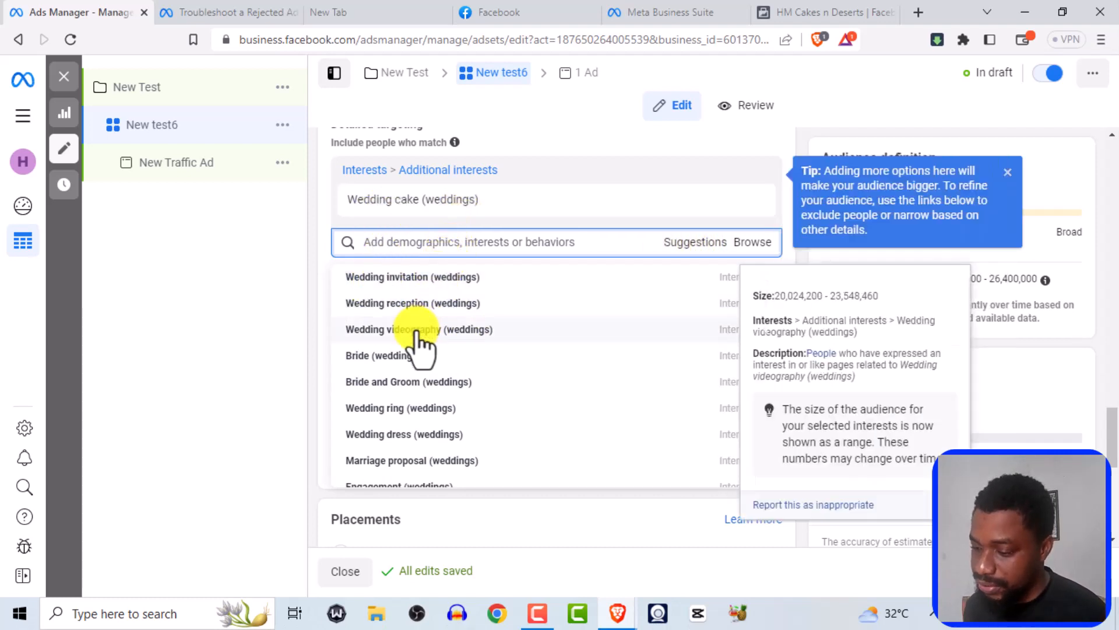
mouse_move(399, 389)
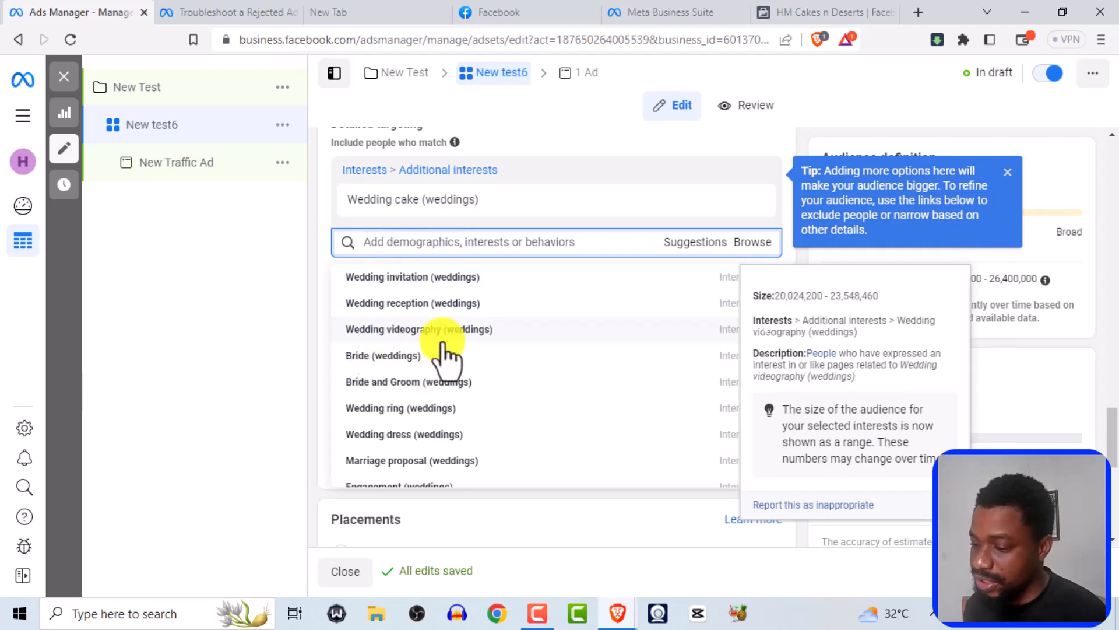
scroll(425, 390, "down", 3)
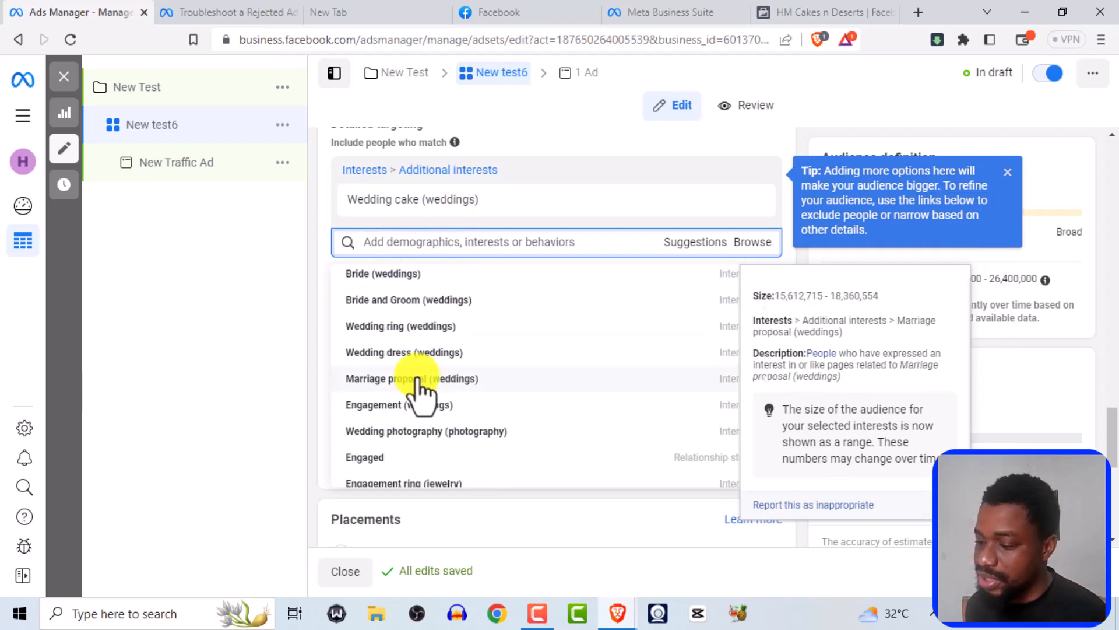
scroll(401, 393, "down", 1)
- Search the detailed targeting options for "health", and clear the search without adding anything
left_click(421, 244)
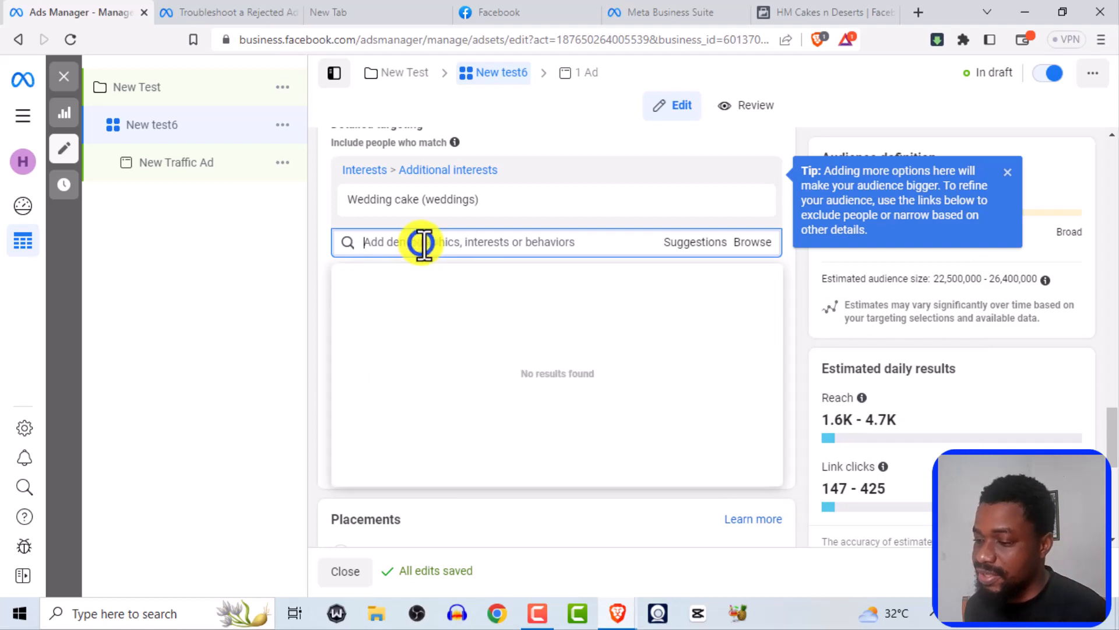
type("hea")
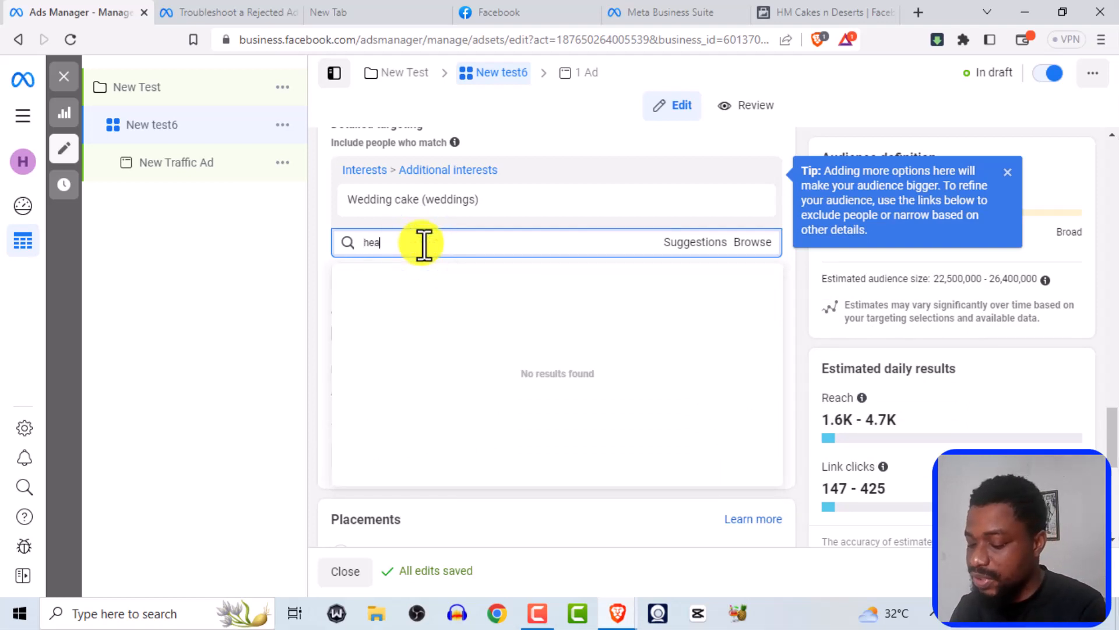
type("lth")
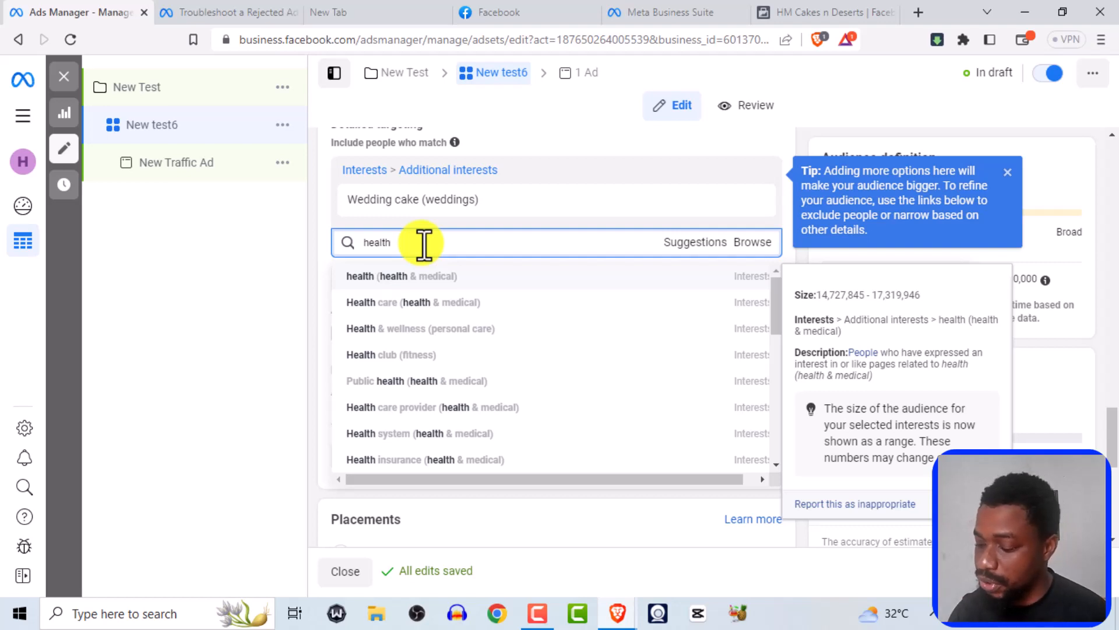
key("BackSpace")
key("BackSpace")
key("BackSpace")
key("BackSpace")
key("BackSpace")
key("BackSpace")
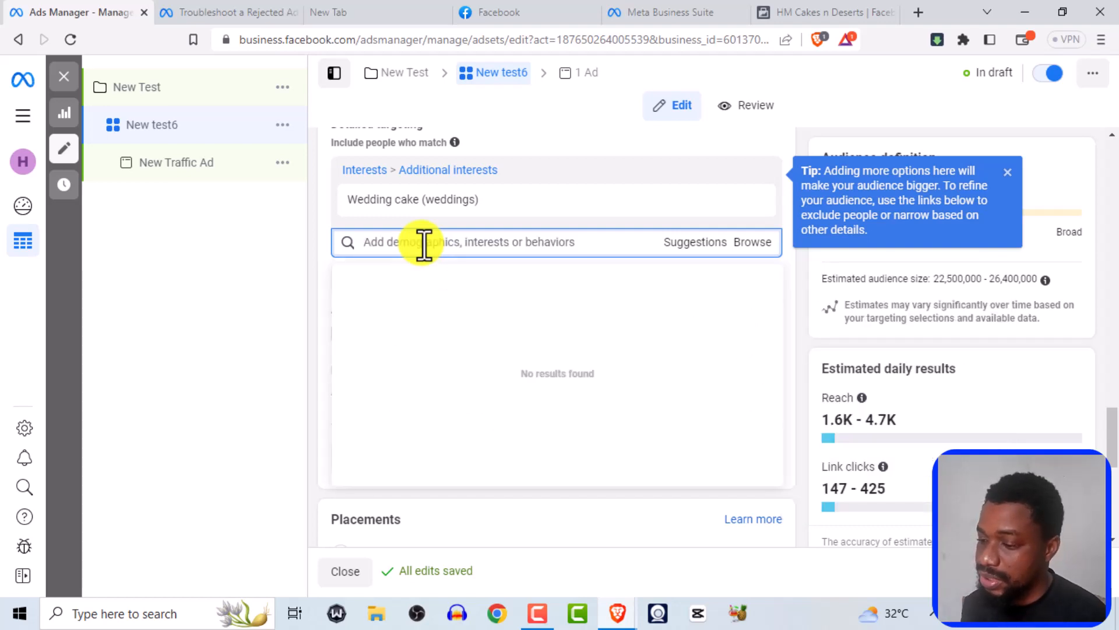
left_click(332, 260)
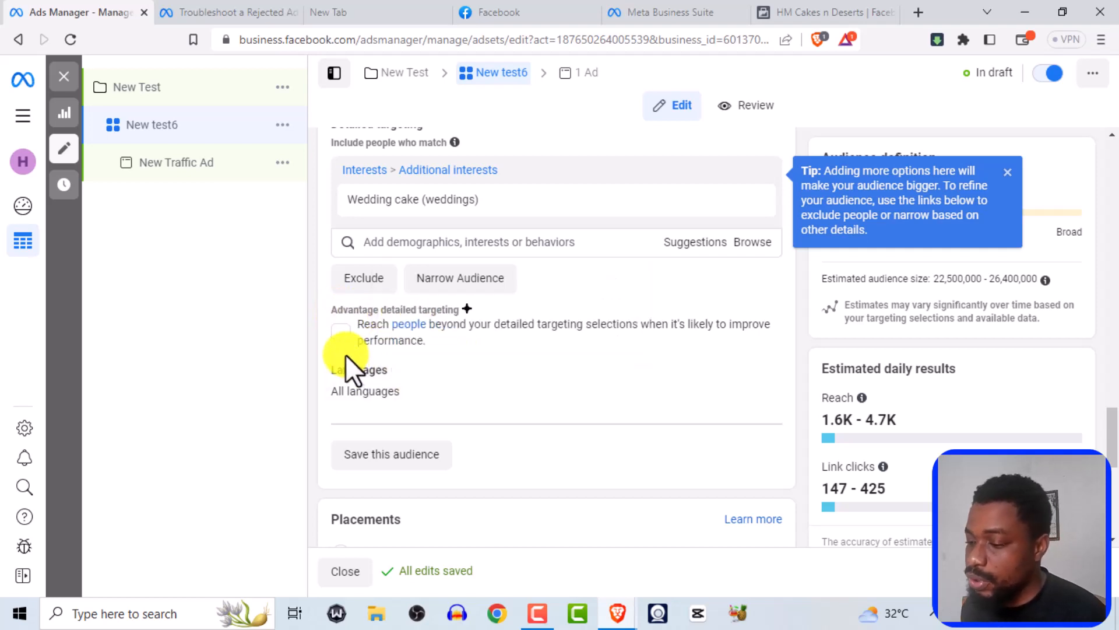
- Try enabling Advantage detailed targeting to reach people beyond the selected interests, and turn it off again
left_click(342, 337)
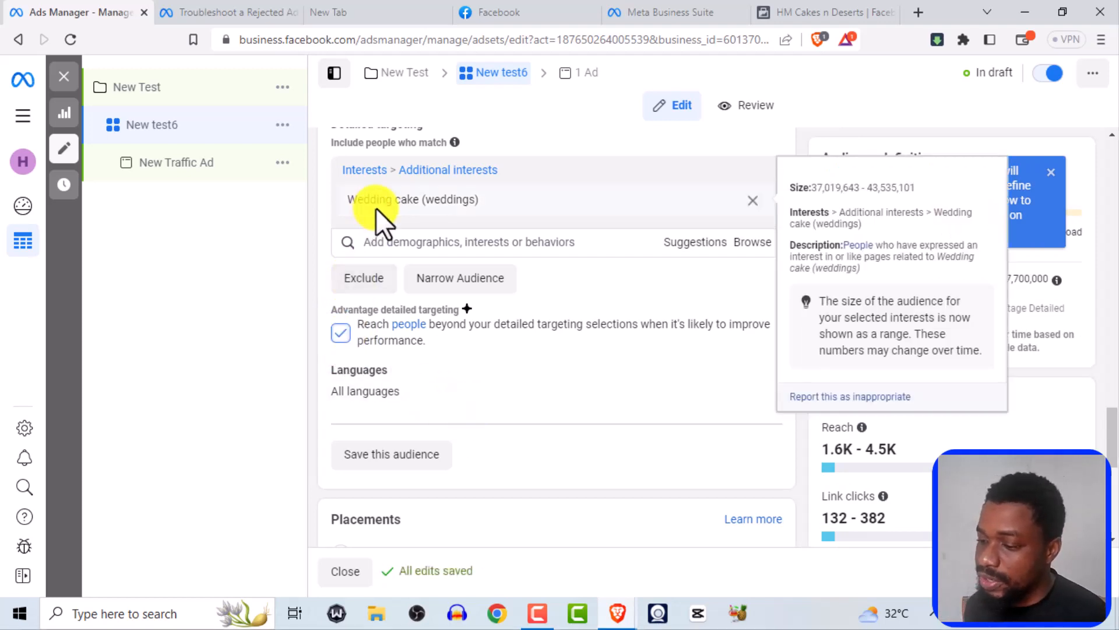
mouse_move(442, 202)
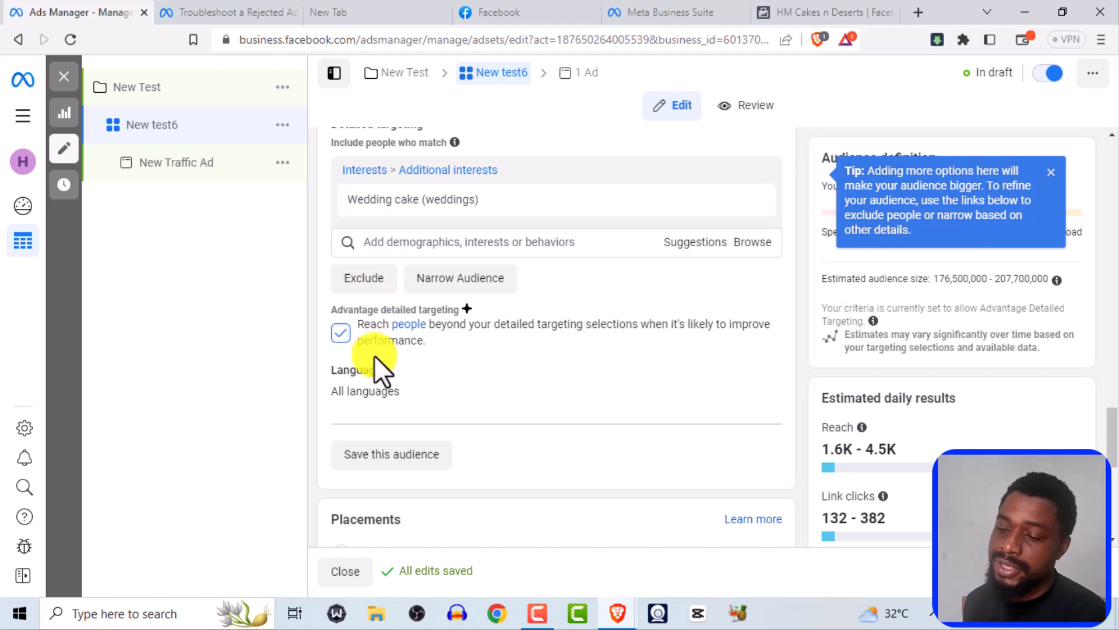
left_click(341, 334)
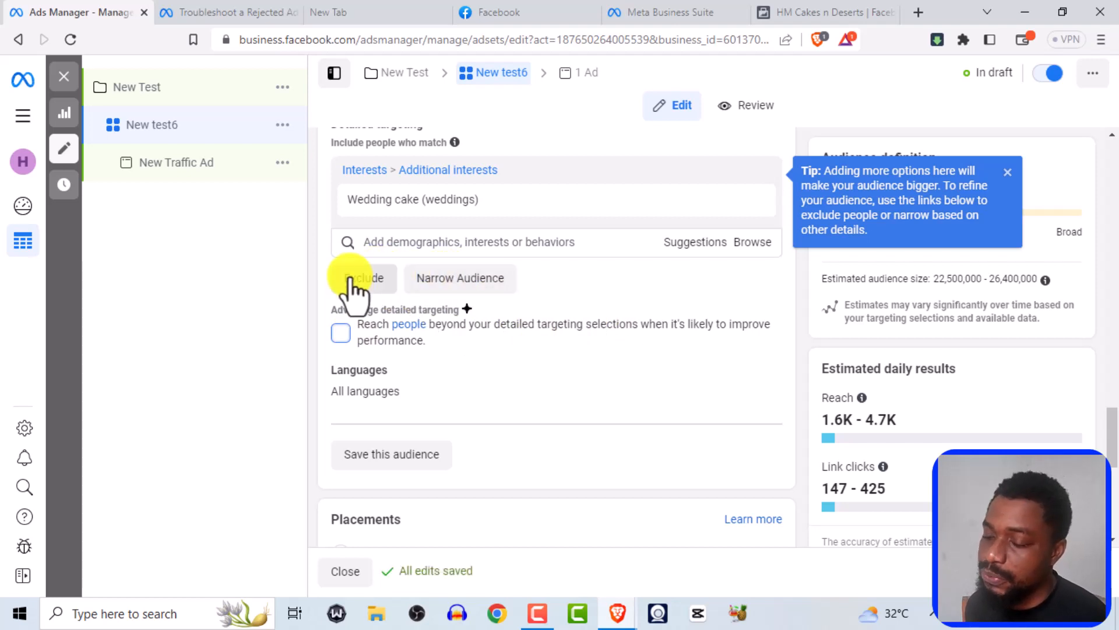
- Search for "bakers" in the audience exclusions, exclude Bakers Delight (baked goods), and remove that exclusion again
mouse_move(345, 207)
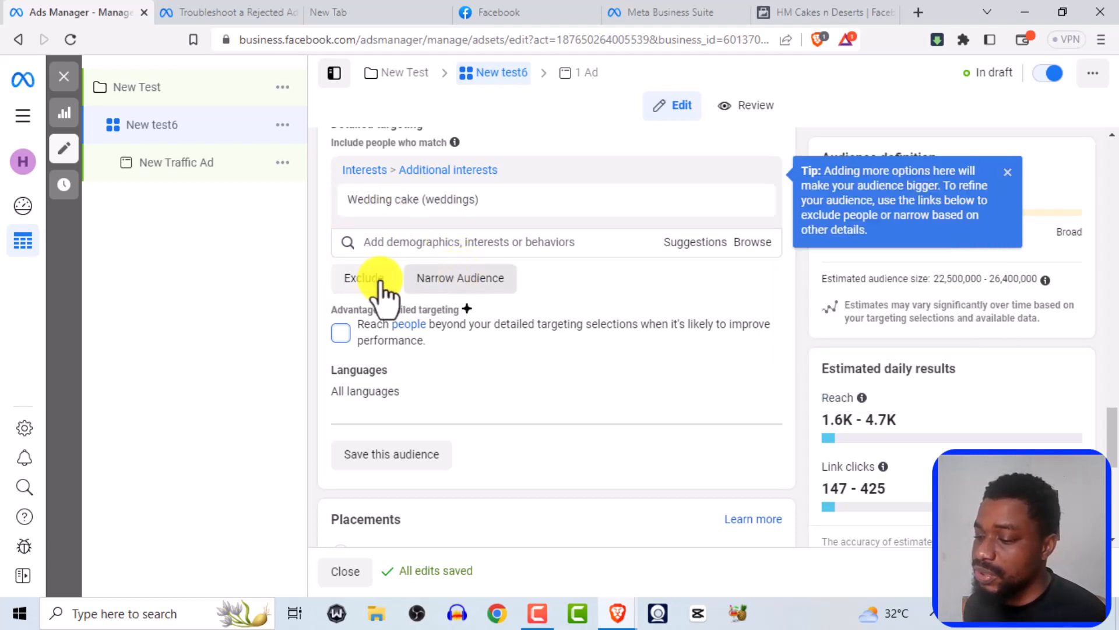
left_click(355, 281)
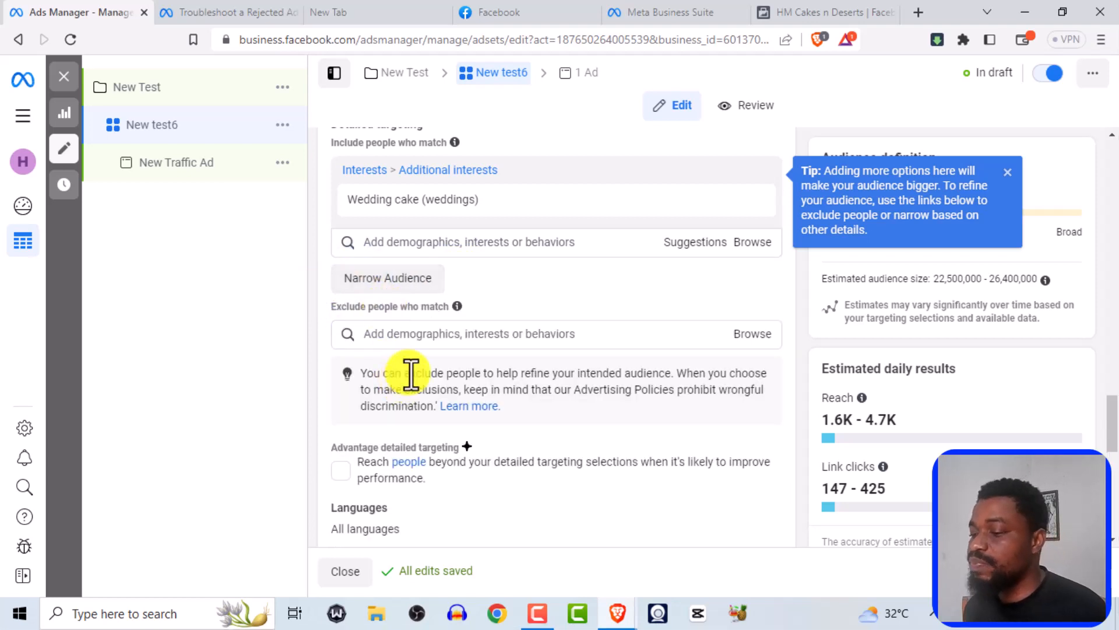
left_click(411, 333)
type("b")
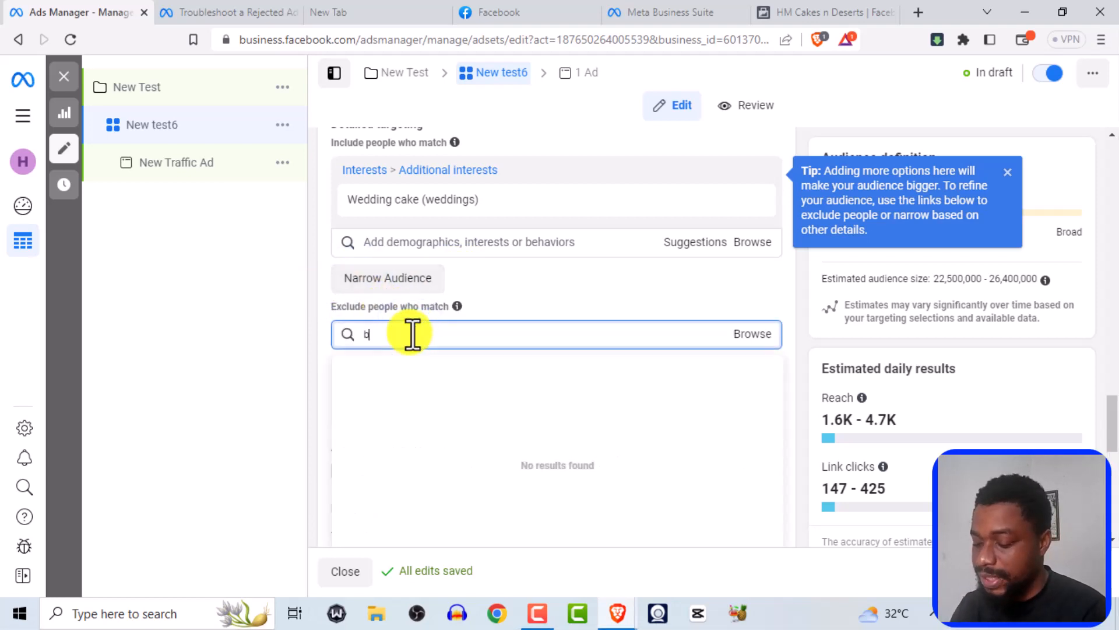
type("akers")
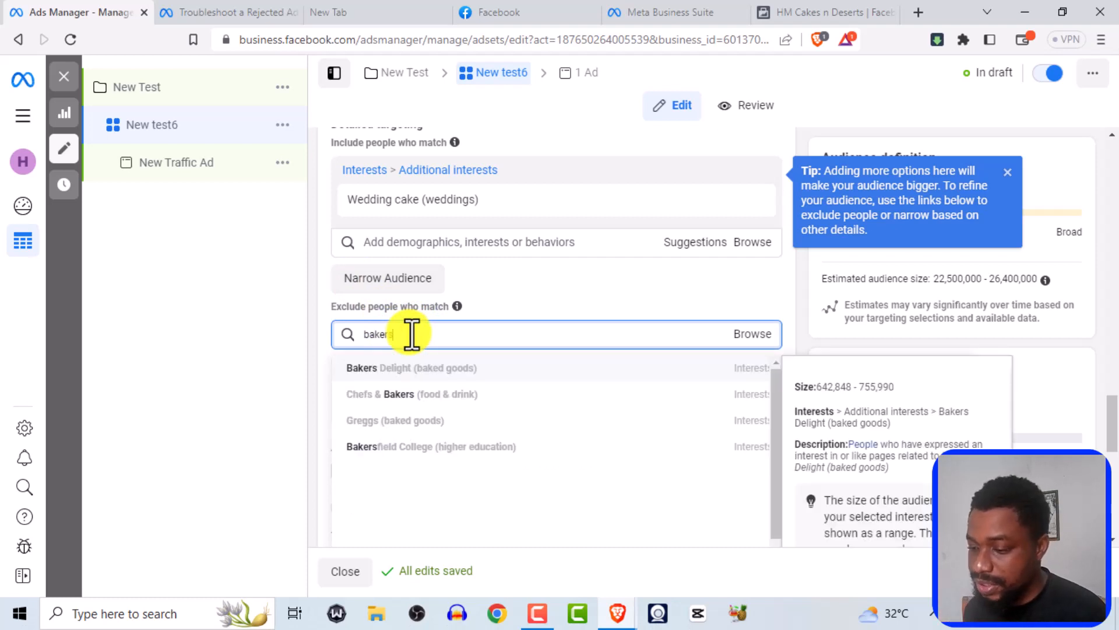
left_click(381, 370)
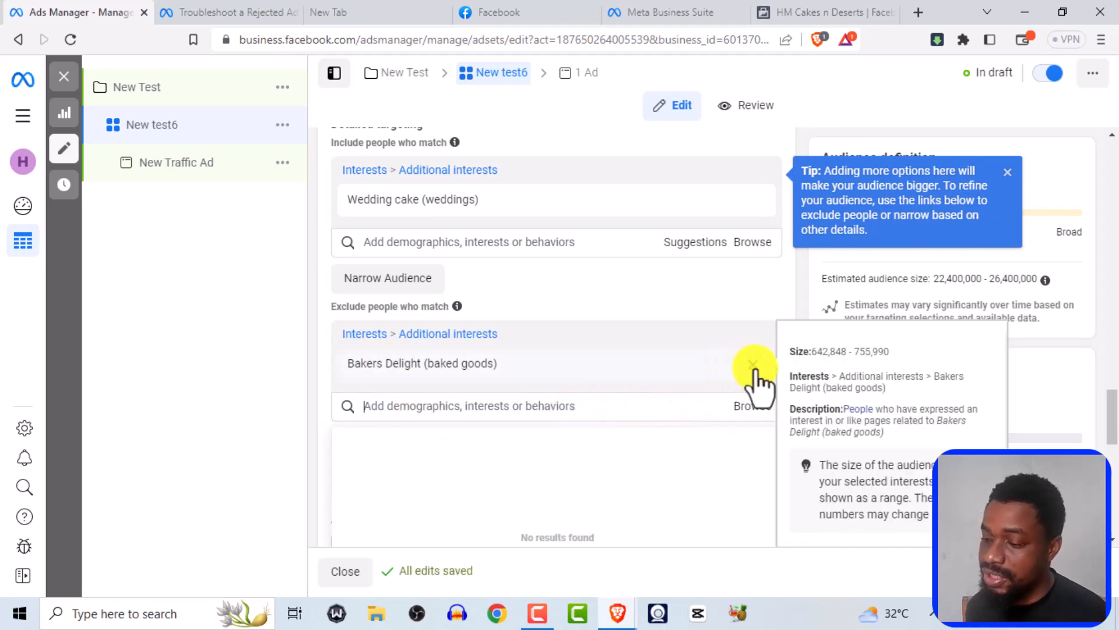
left_click(753, 365)
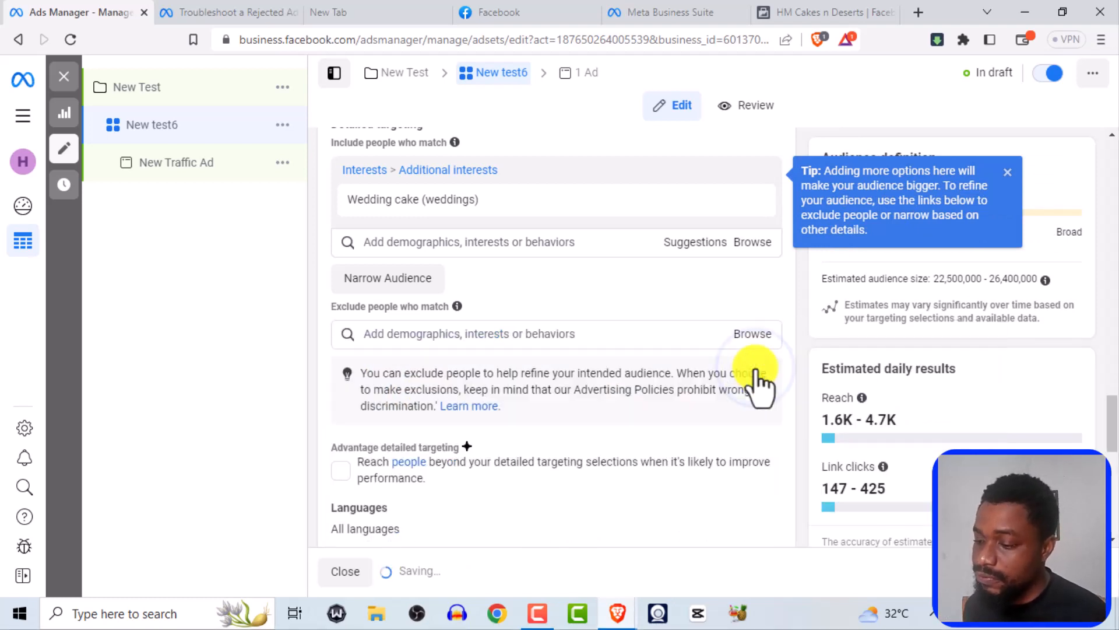
scroll(595, 337, "down", 3)
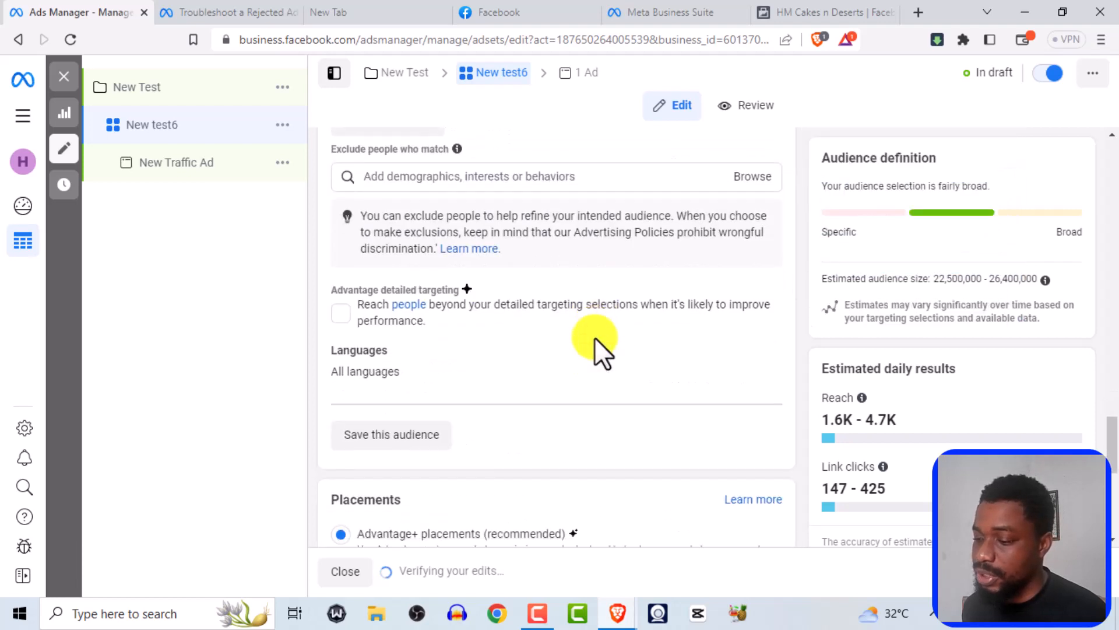
- Switch the ad set to manual placements and deselect the Audience network, Messenger and Instagram platforms
scroll(580, 346, "down", 2)
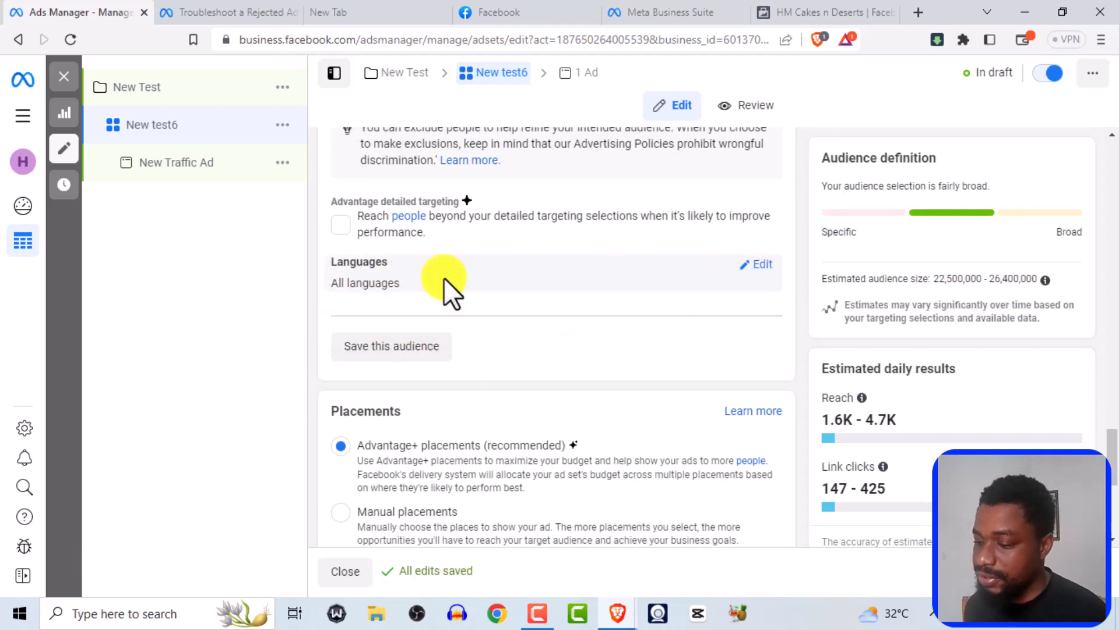
scroll(443, 285, "down", 3)
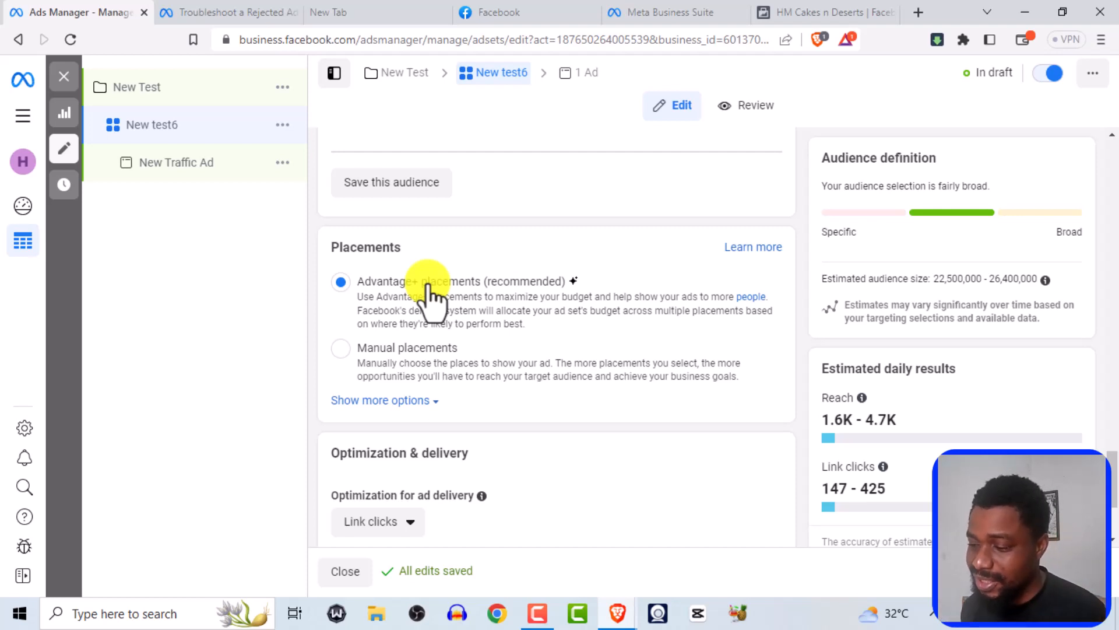
scroll(429, 286, "down", 2)
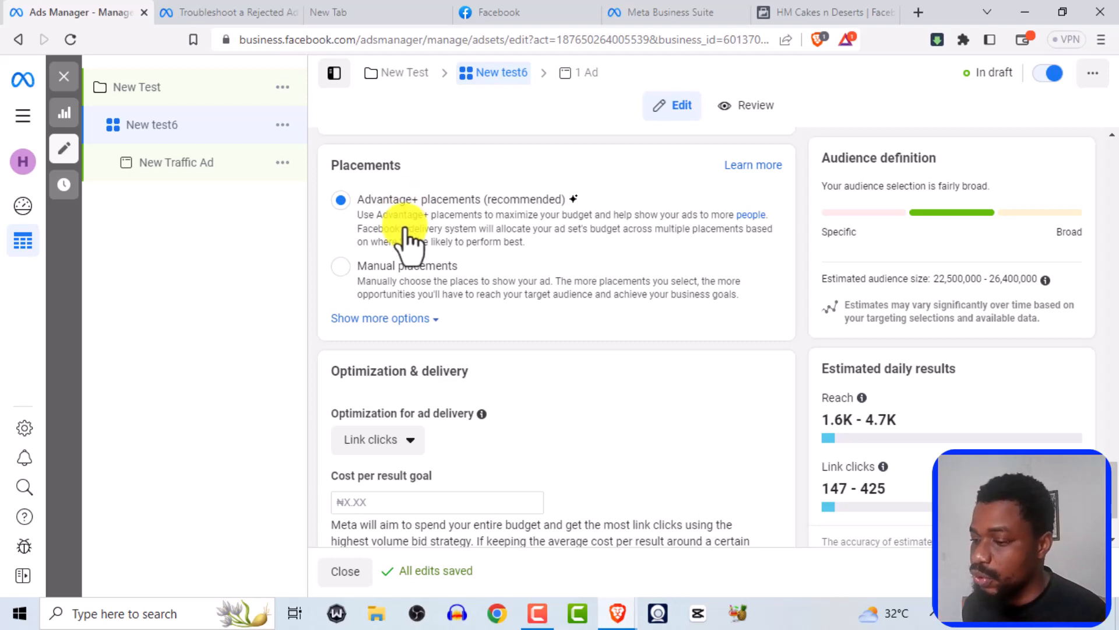
left_click(341, 267)
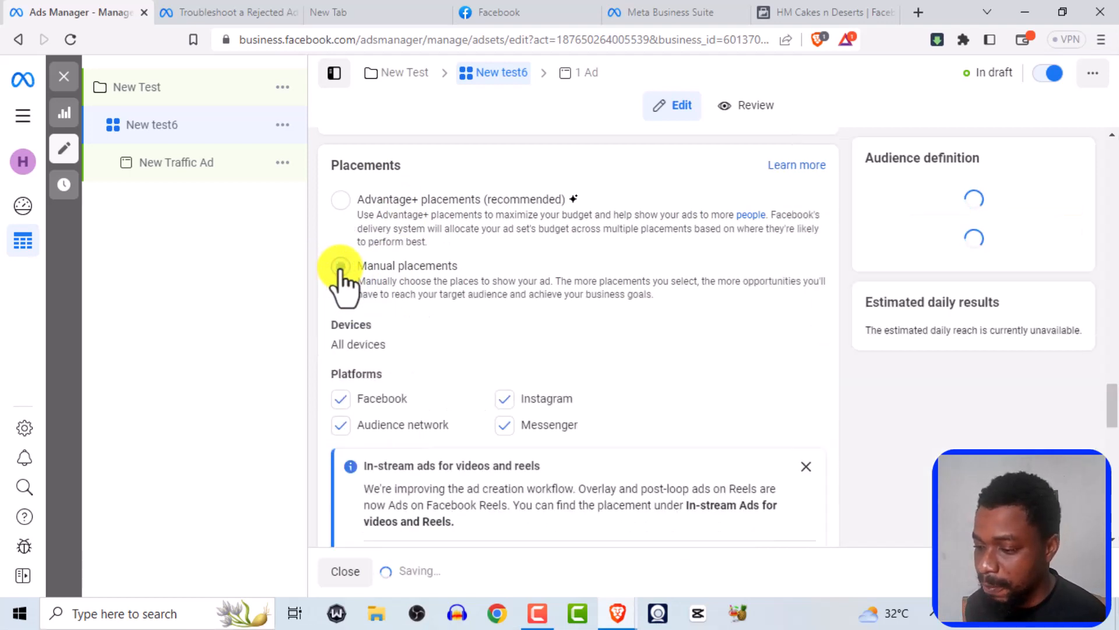
scroll(449, 344, "down", 3)
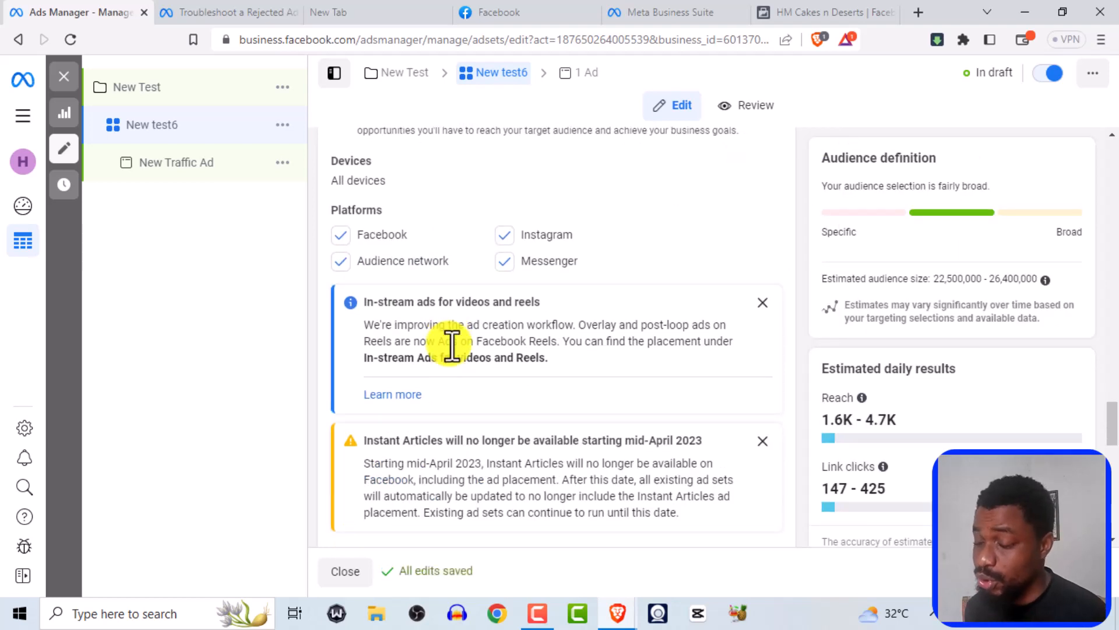
left_click(344, 262)
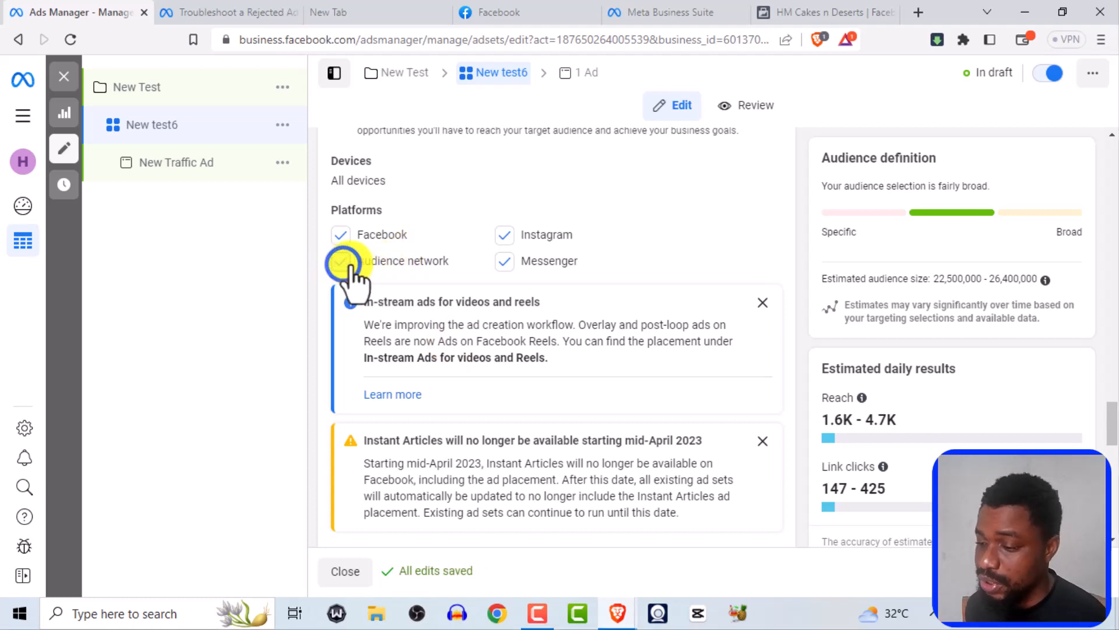
left_click(504, 263)
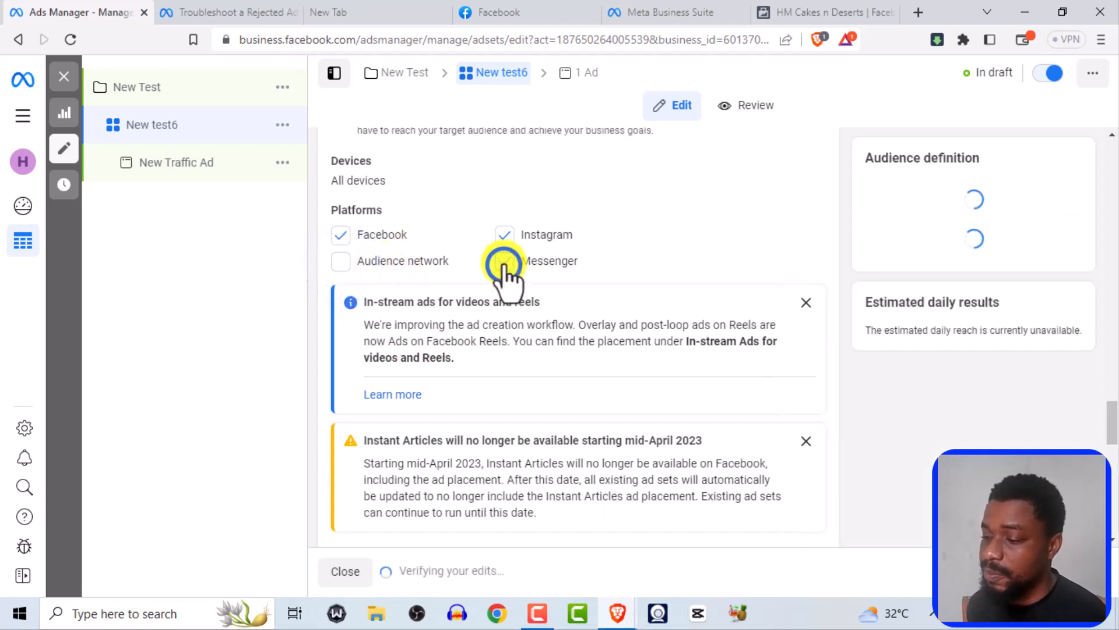
left_click(504, 235)
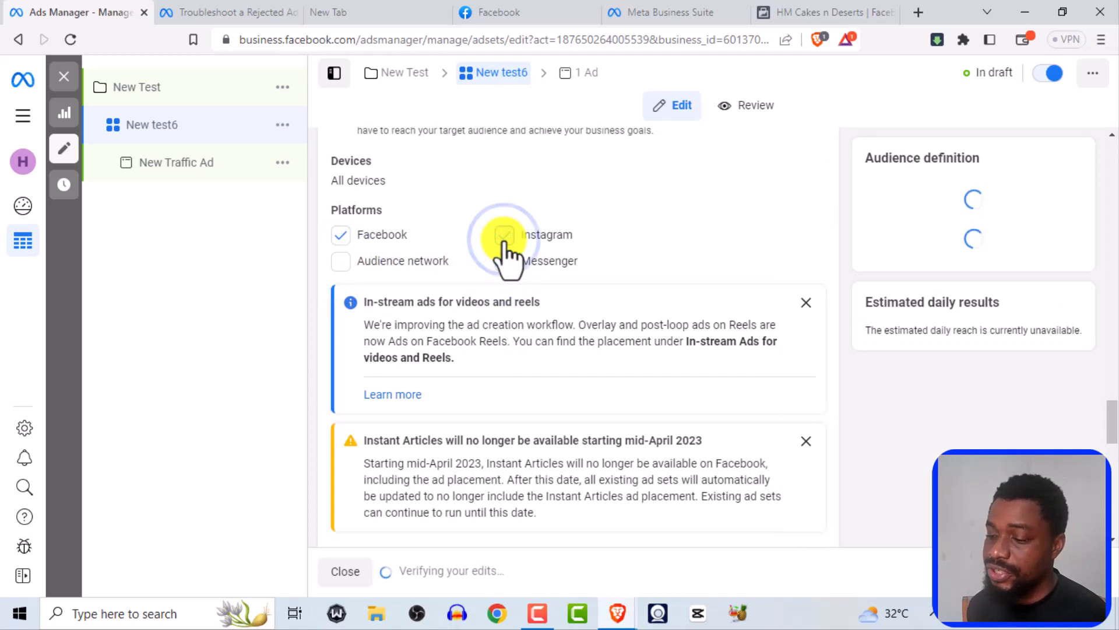
- Examine the placement categories available for the Facebook platform, from Feeds to Apps and sites
scroll(415, 274, "down", 1)
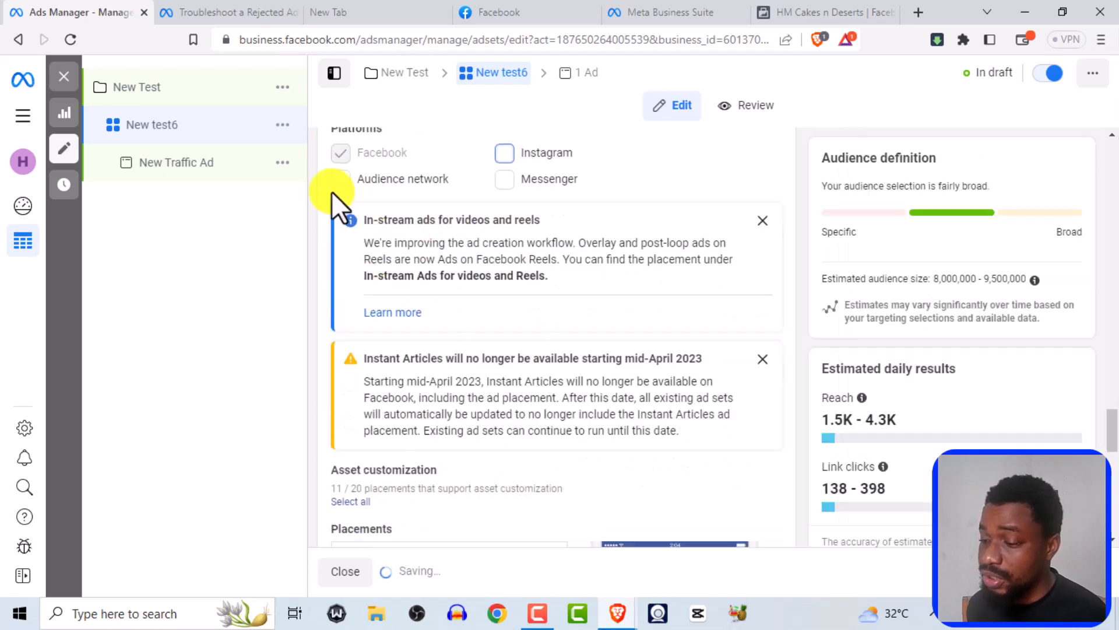
scroll(513, 211, "down", 4)
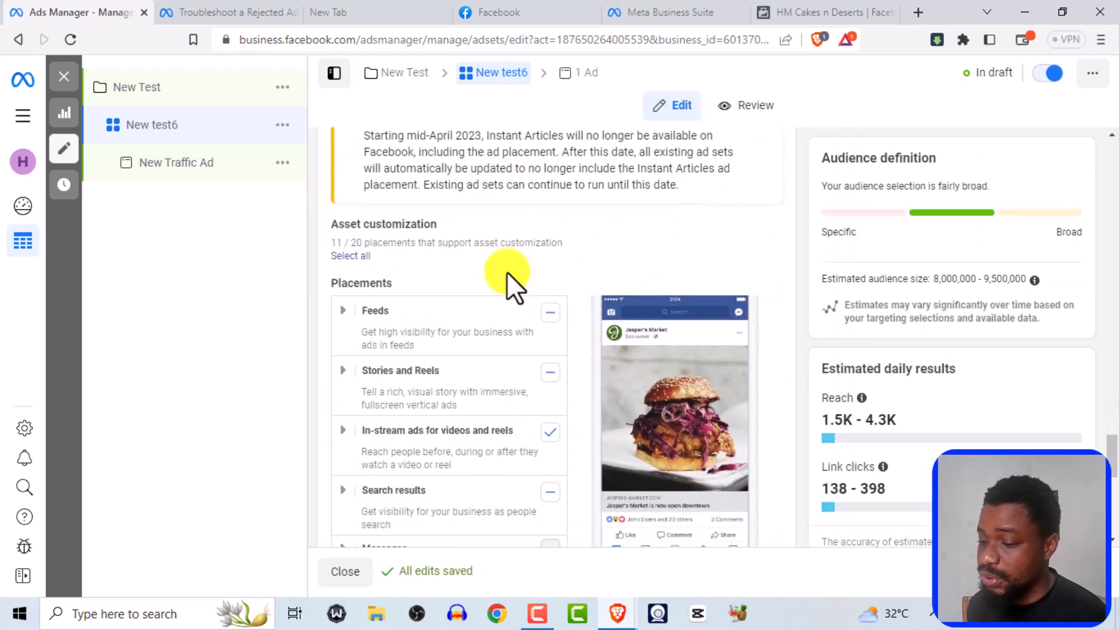
scroll(506, 271, "down", 1)
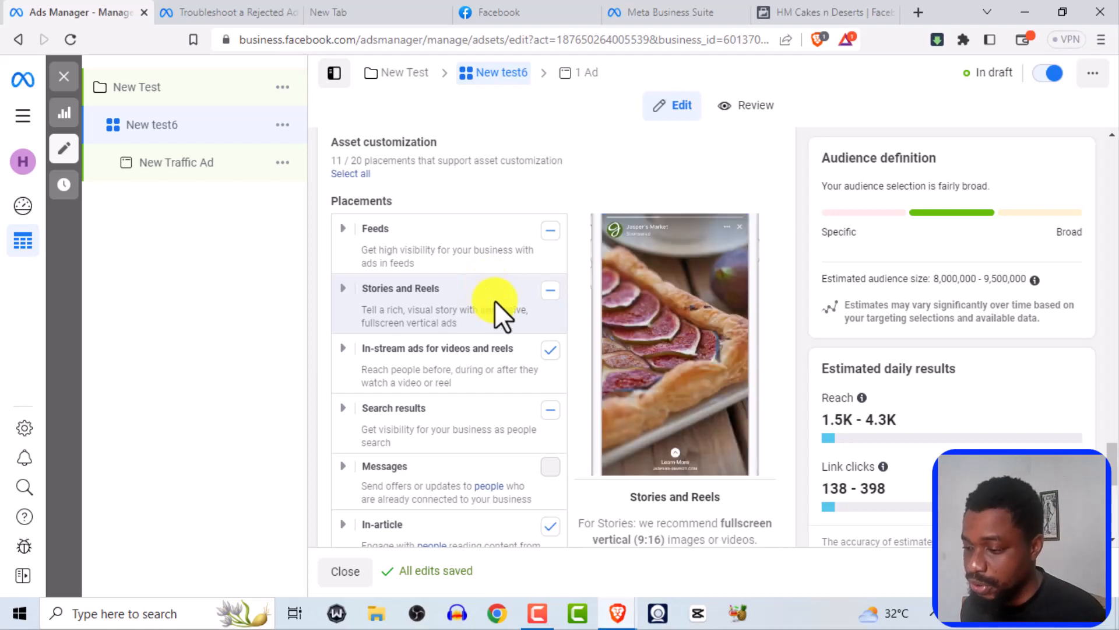
scroll(499, 309, "down", 1)
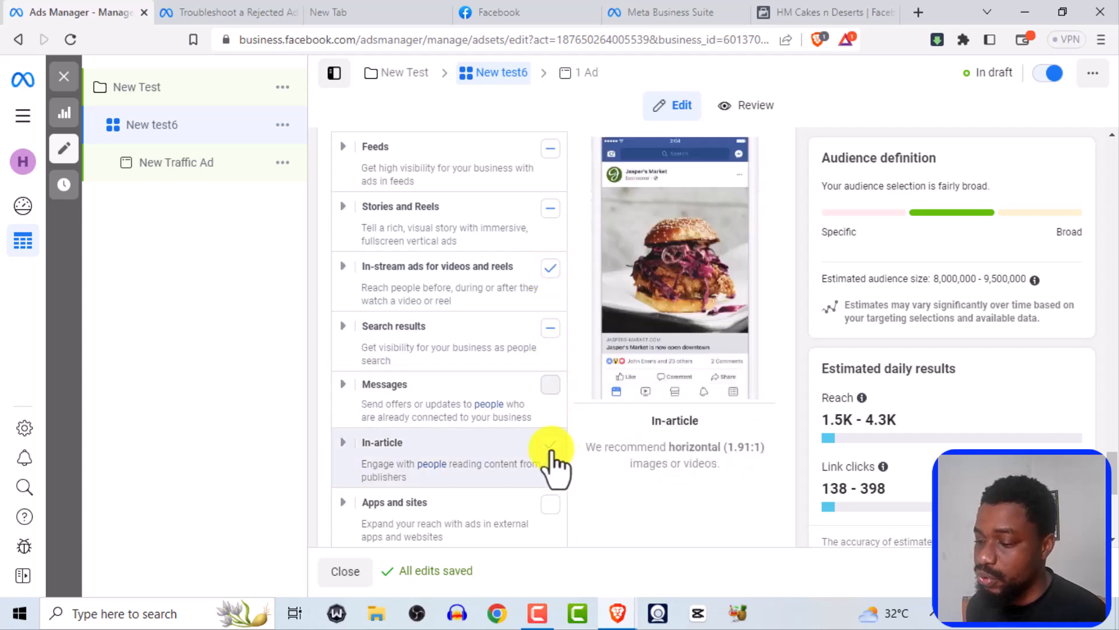
scroll(535, 447, "down", 1)
scroll(528, 455, "down", 2)
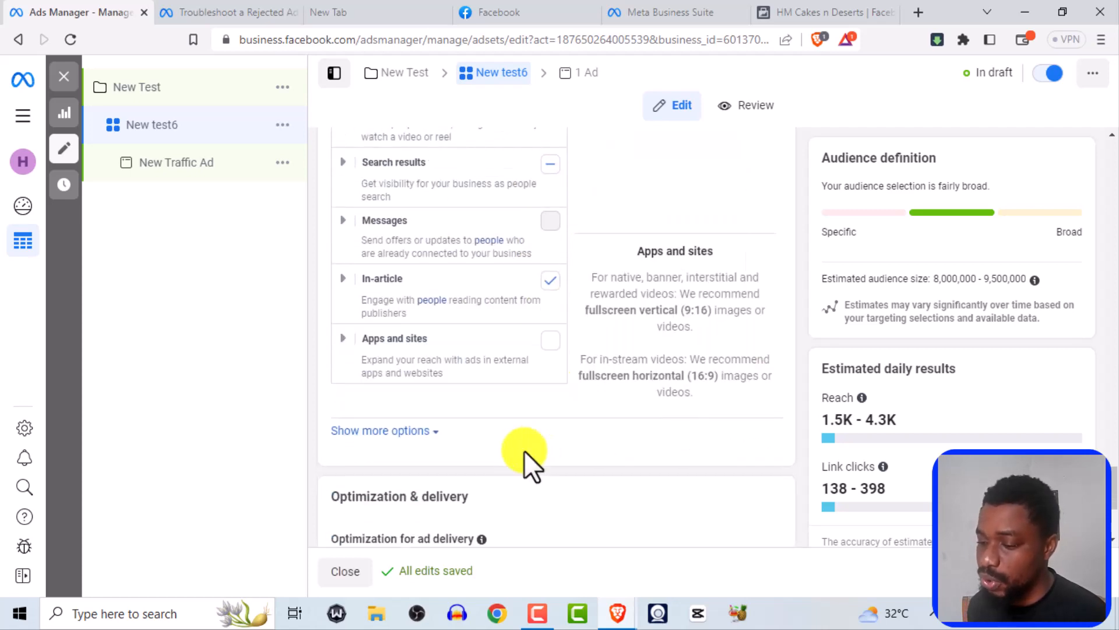
scroll(501, 395, "up", 5)
scroll(477, 320, "up", 5)
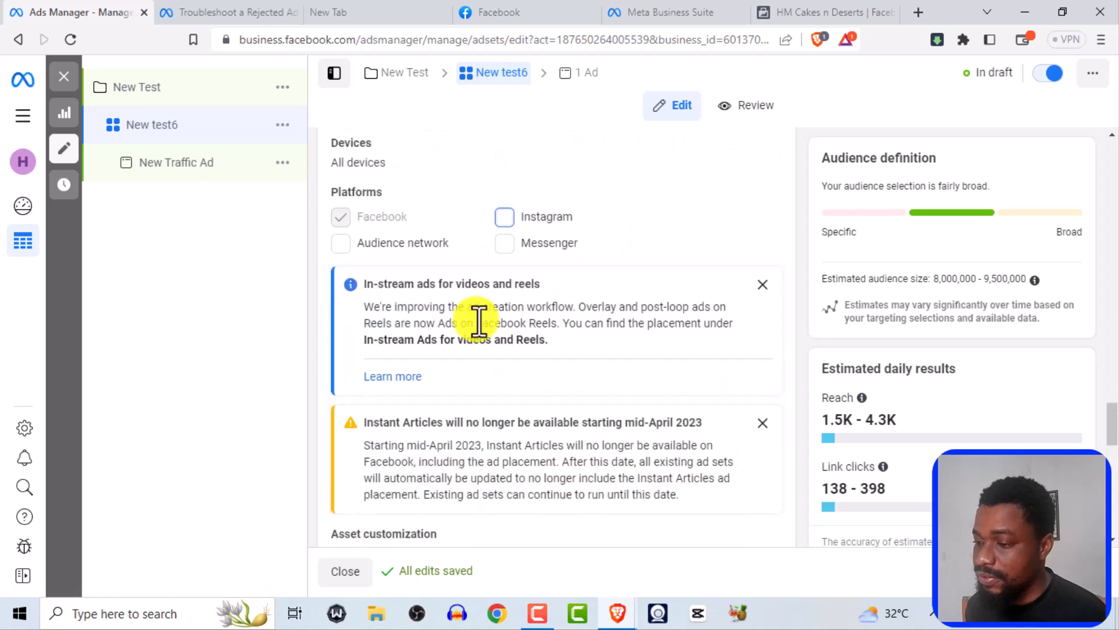
- Reselect Instagram as a placement platform and dismiss the notice about Instant Articles
left_click(503, 237)
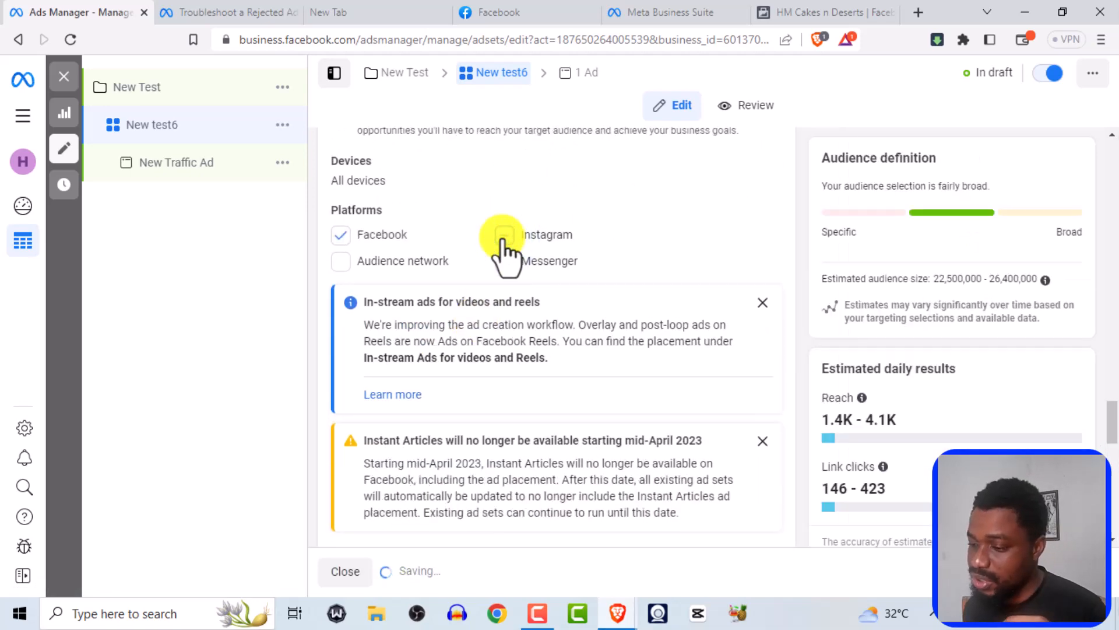
scroll(504, 239, "down", 5)
scroll(509, 327, "down", 8)
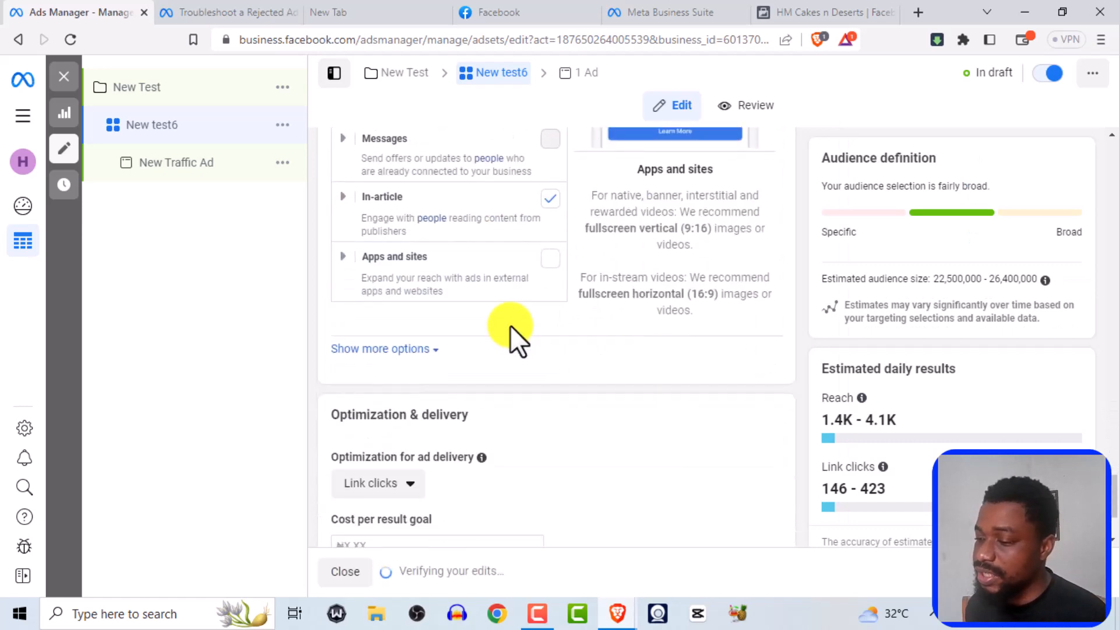
scroll(509, 324, "up", 8)
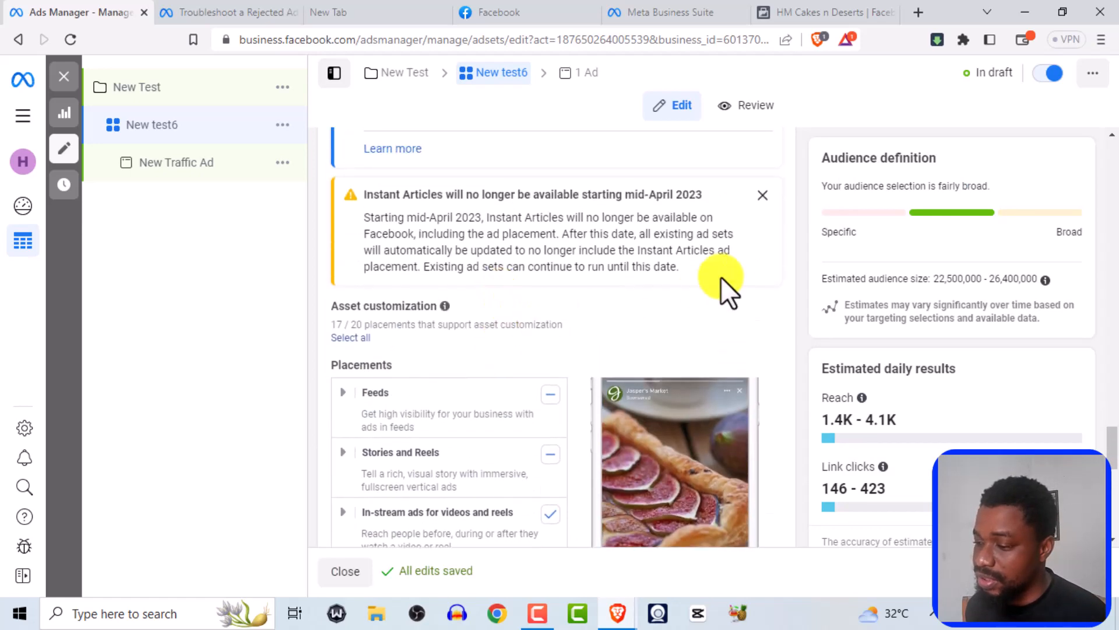
left_click(763, 195)
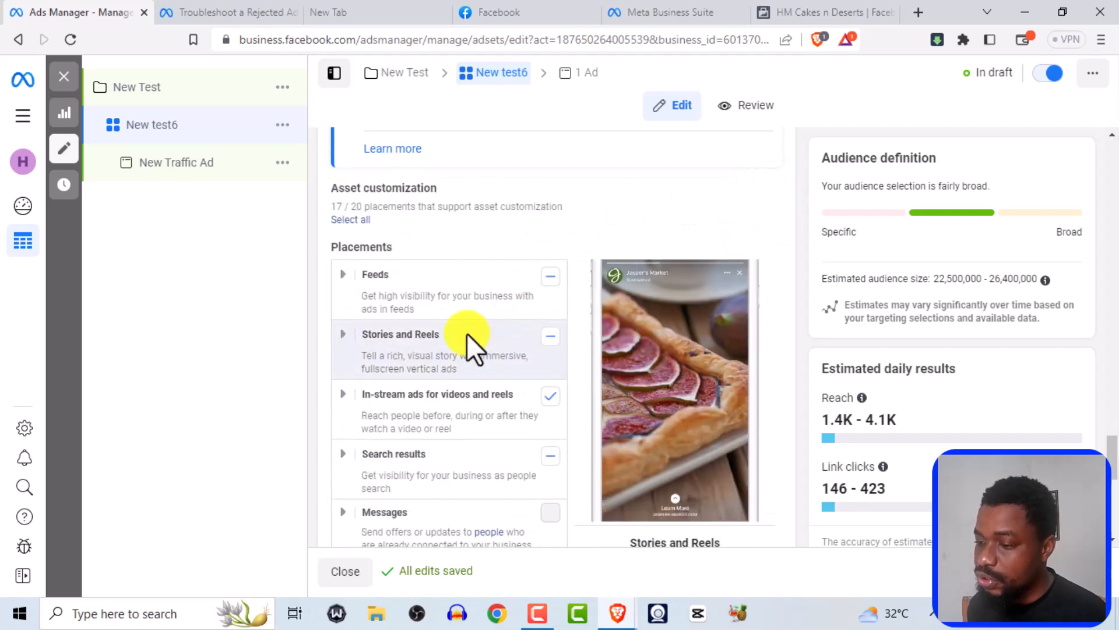
- Review the placement categories and examine the optimization choices for ad delivery, from Landing Page Views to Impressions
scroll(466, 333, "down", 1)
scroll(465, 321, "up", 2)
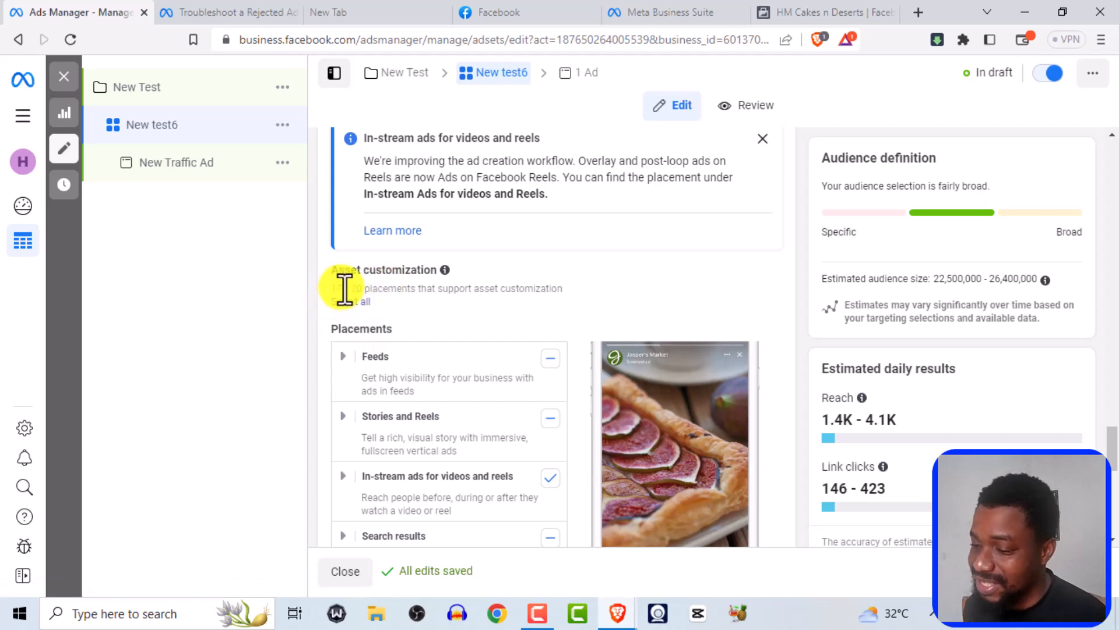
scroll(368, 300, "down", 2)
scroll(368, 292, "down", 3)
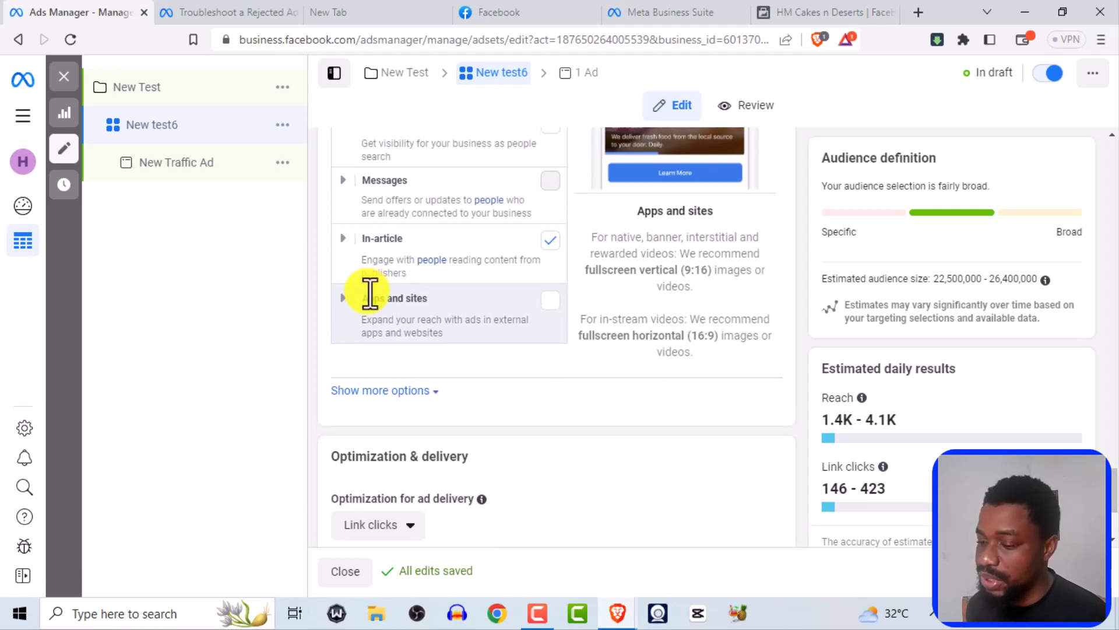
scroll(367, 291, "down", 3)
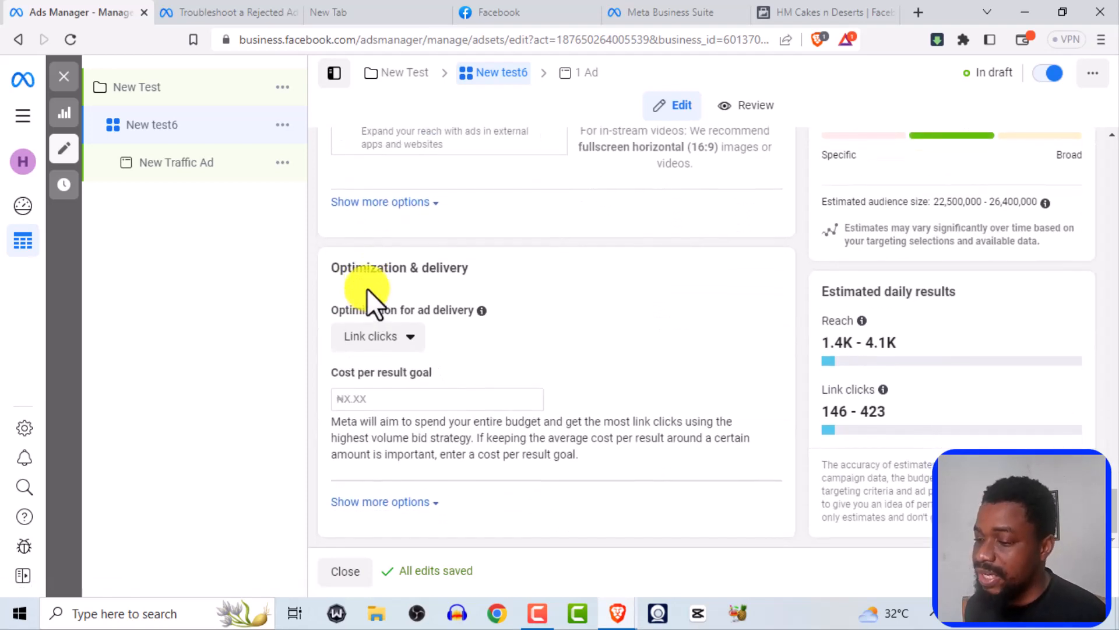
scroll(365, 284, "up", 3)
scroll(365, 284, "down", 3)
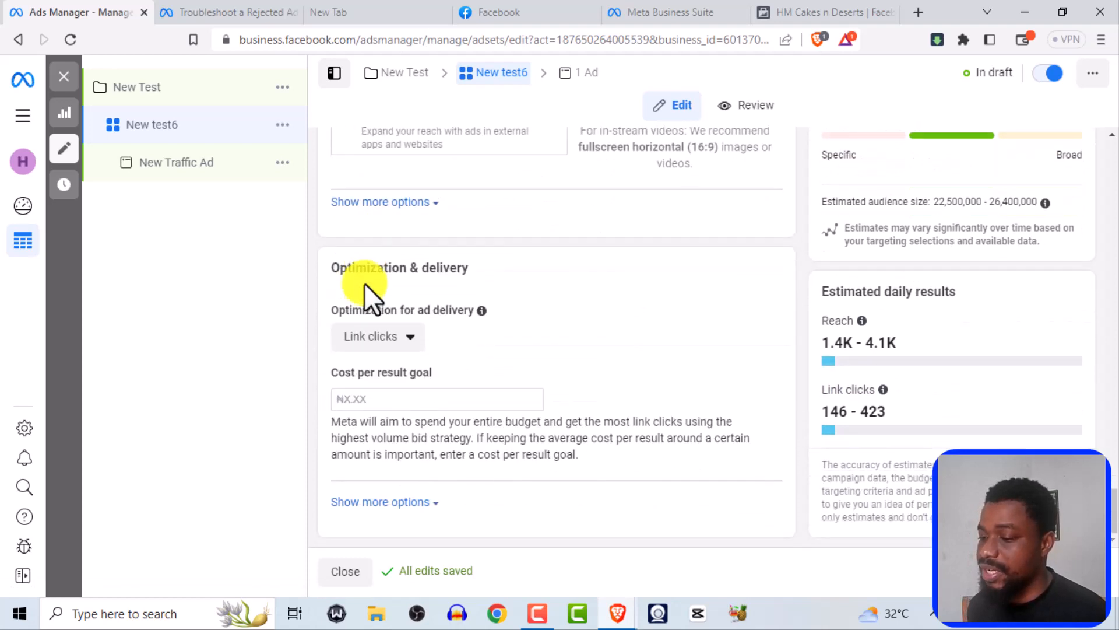
left_click(410, 339)
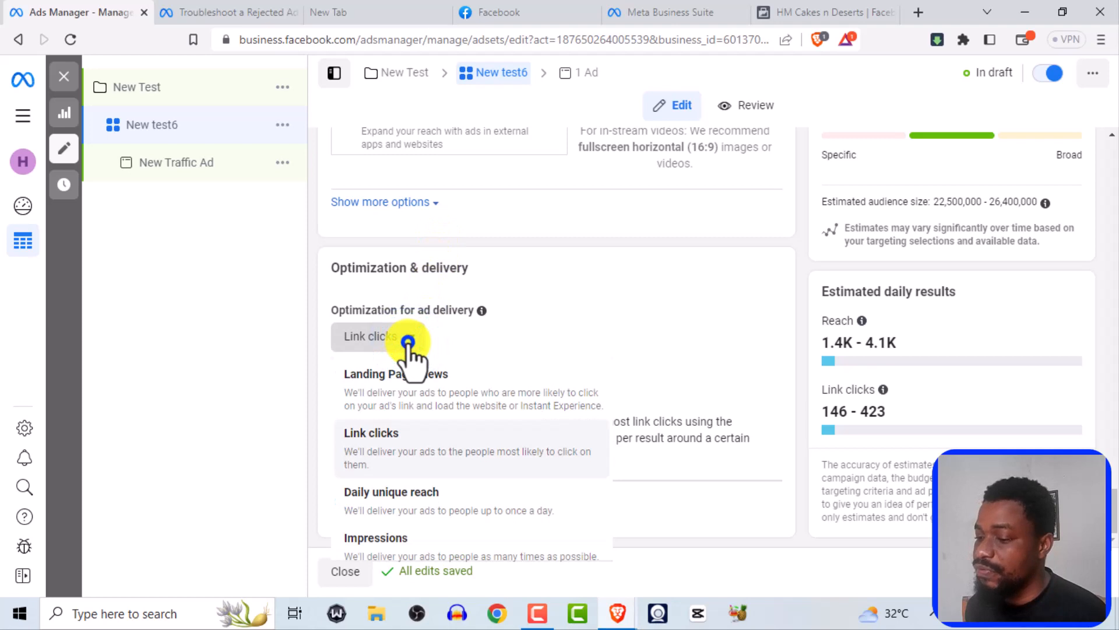
left_click(410, 341)
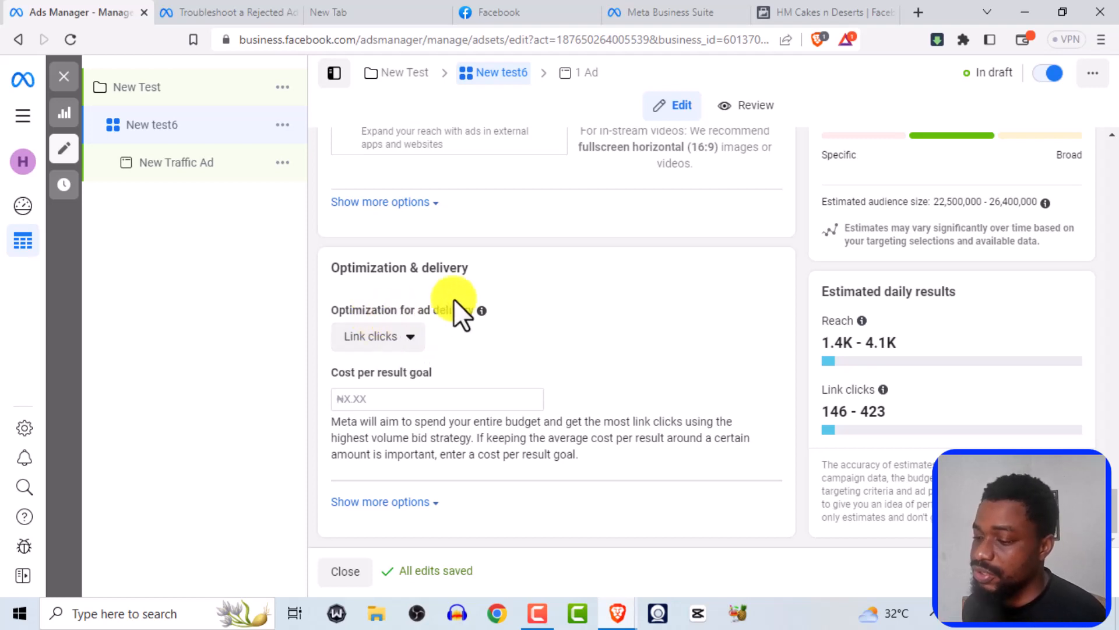
left_click(399, 341)
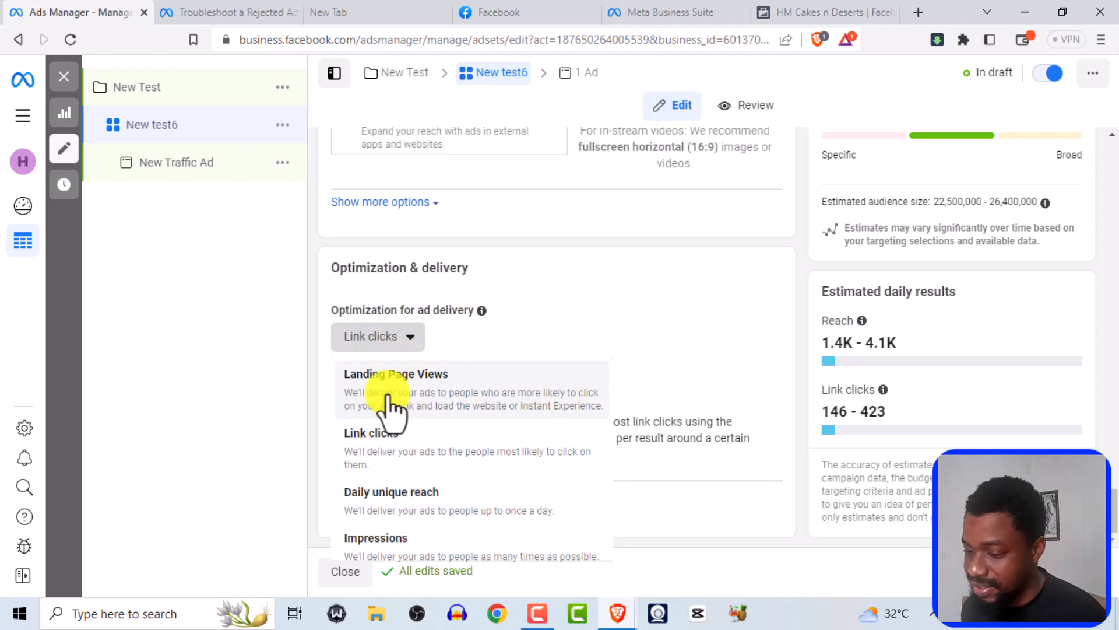
scroll(390, 409, "down", 1)
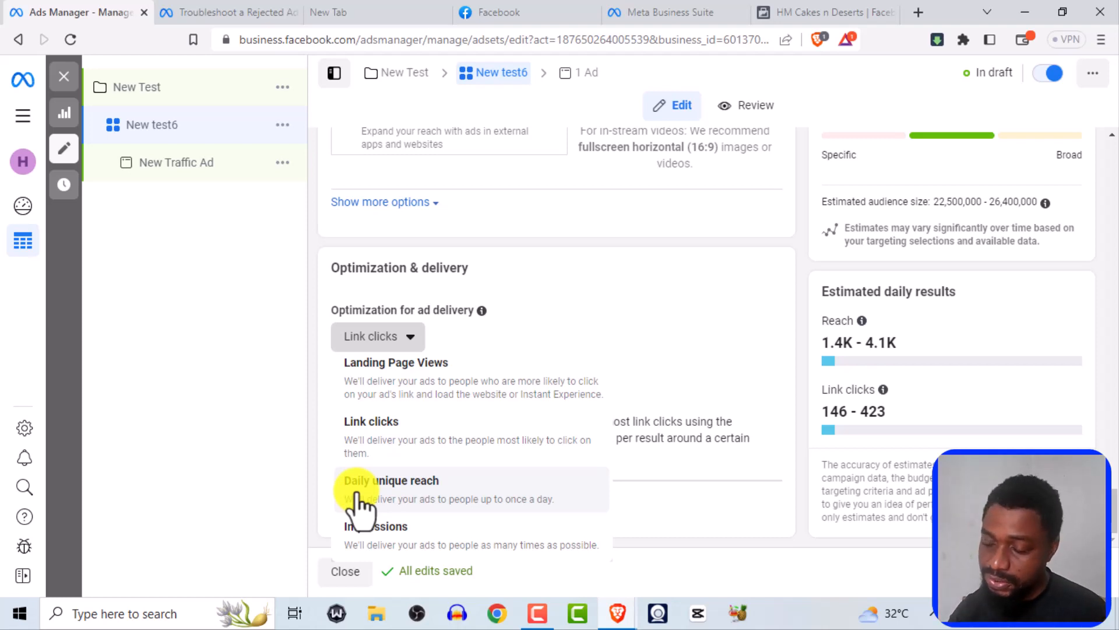
scroll(423, 431, "up", 1)
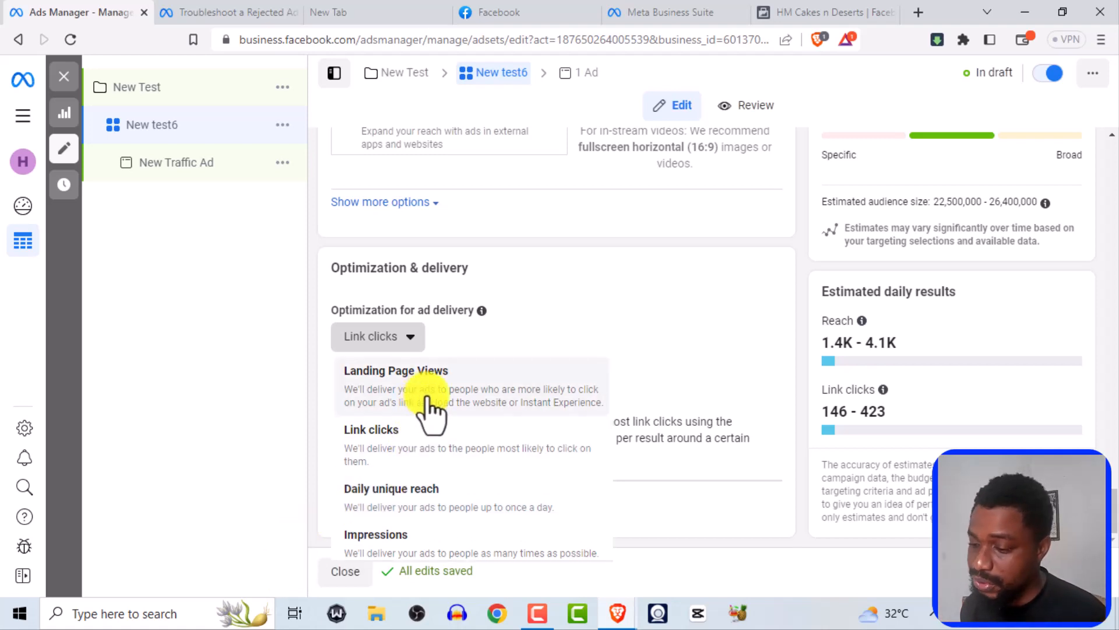
left_click(415, 344)
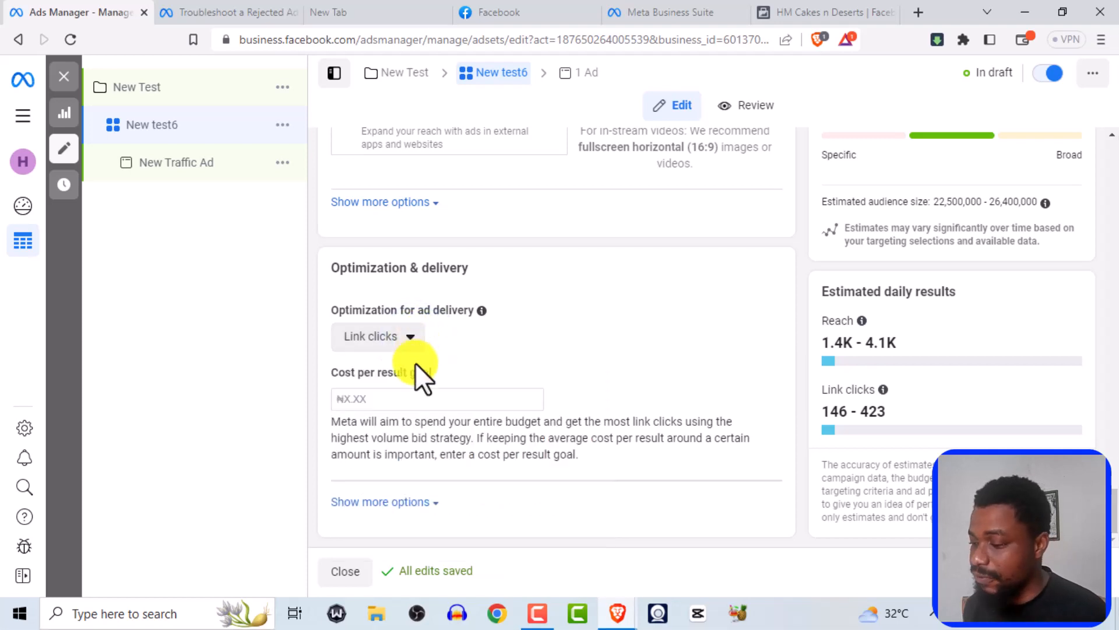
- Examine the ad set's audience definition and its estimated daily reach and link clicks
scroll(826, 334, "up", 2)
scroll(827, 334, "up", 8)
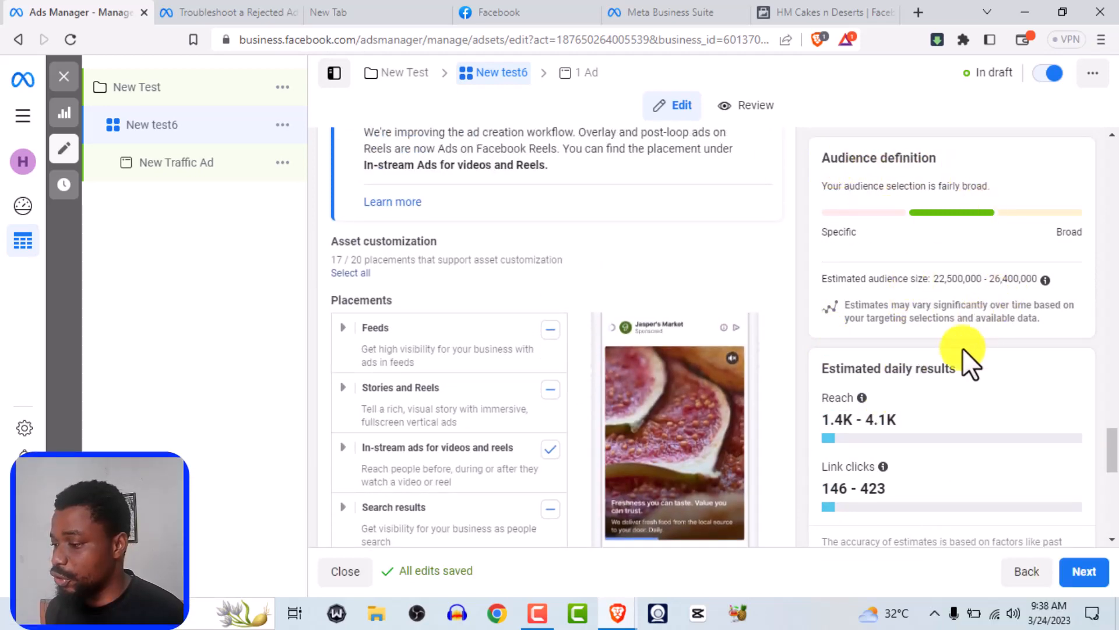
scroll(897, 312, "down", 2)
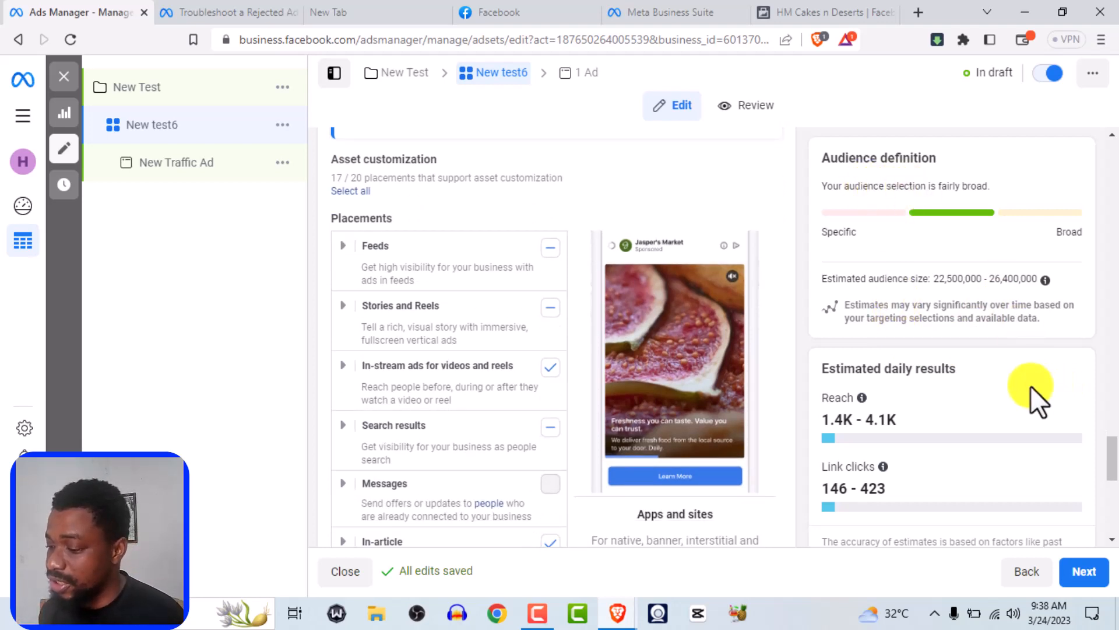
scroll(754, 380, "down", 1)
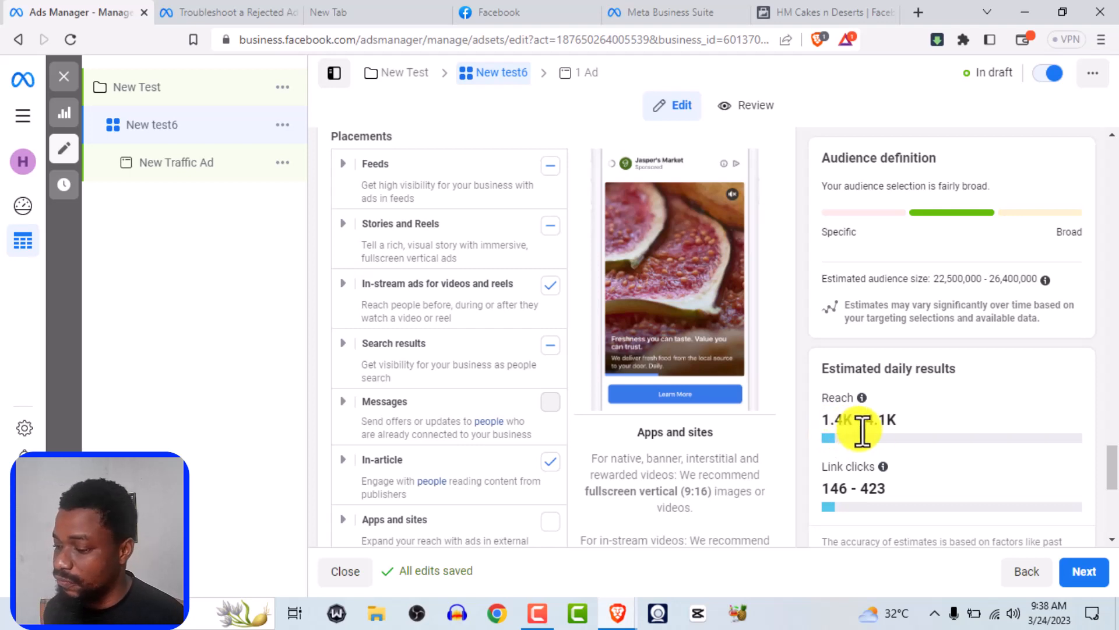
scroll(902, 421, "down", 3)
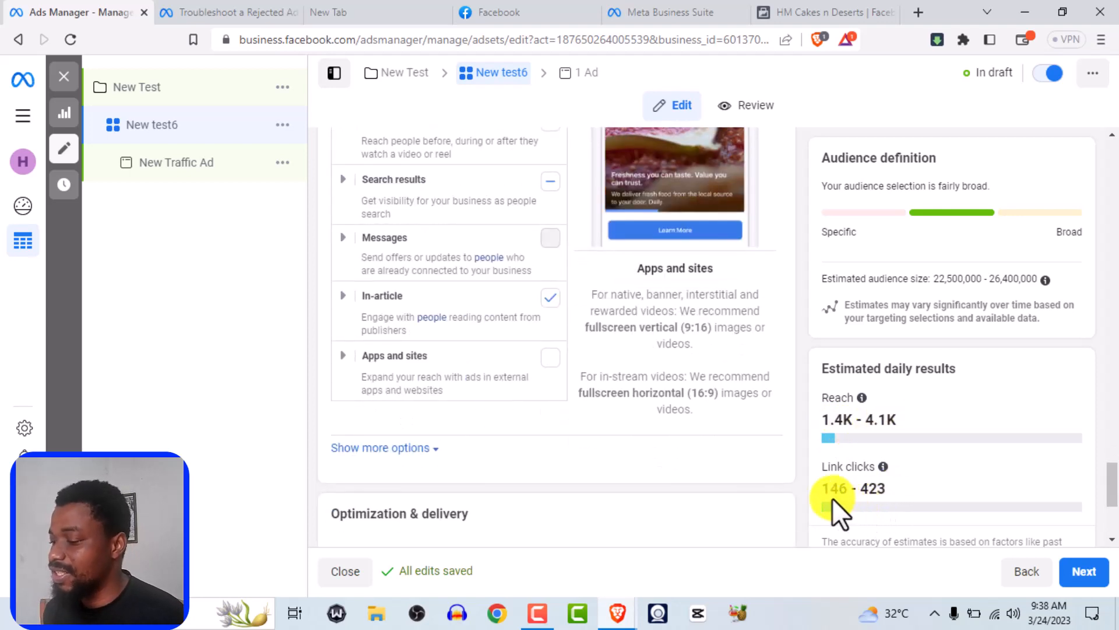
mouse_move(885, 471)
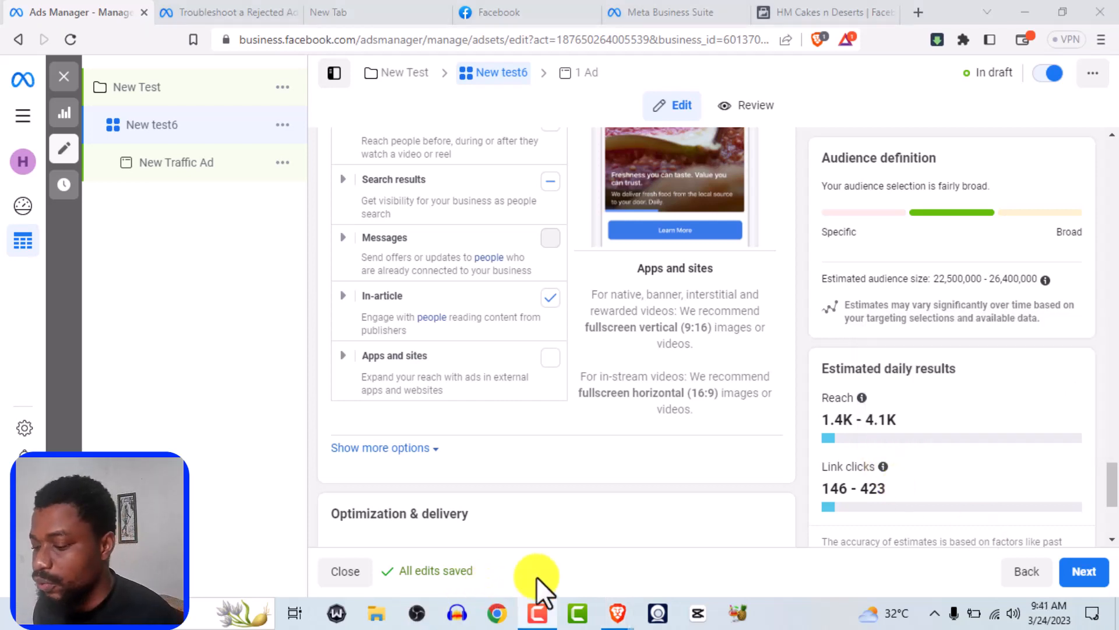
- Continue from the ad set to its ad and rename the ad as "new test"
left_click(1089, 576)
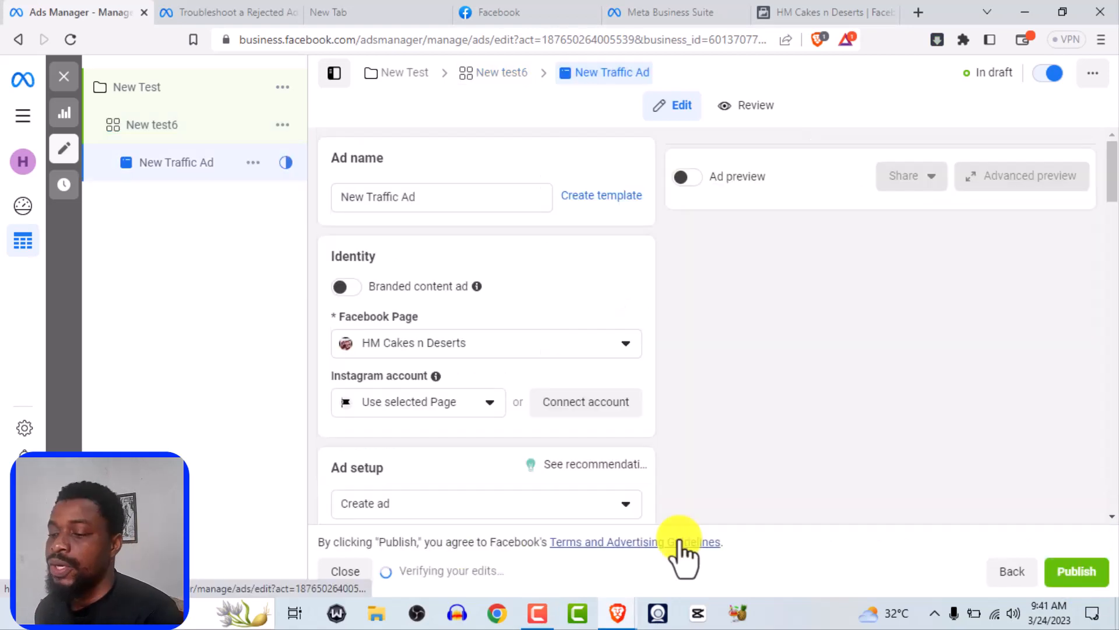
left_click(432, 205)
key("BackSpace")
key("BackSpace")
key("BackSpace")
key("BackSpace")
key("BackSpace")
key("BackSpace")
key("BackSpace")
key("BackSpace")
key("BackSpace")
key("BackSpace")
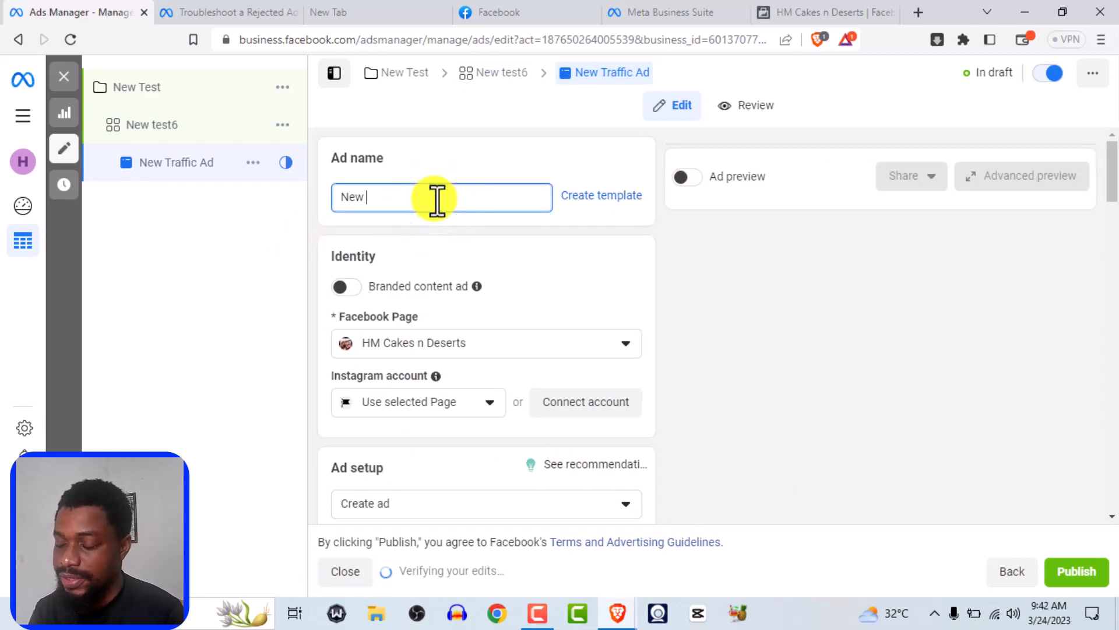
key("BackSpace")
key("BackSpace")
key("BackSpace")
type("n")
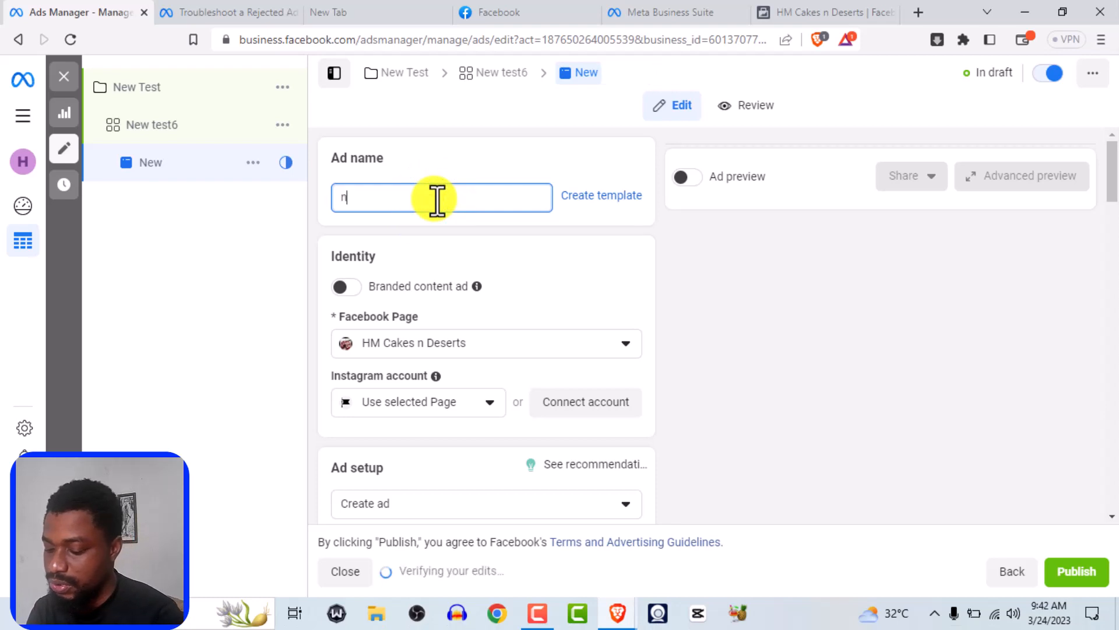
type("ew test")
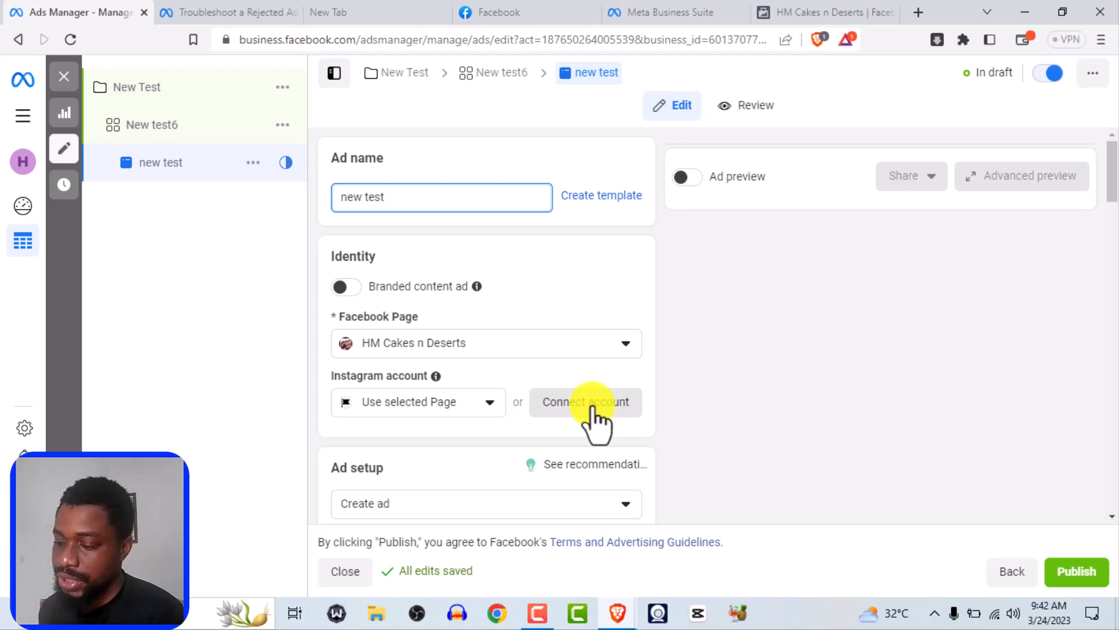
- Review the ad setup choices and keep Create ad selected
scroll(542, 419, "down", 1)
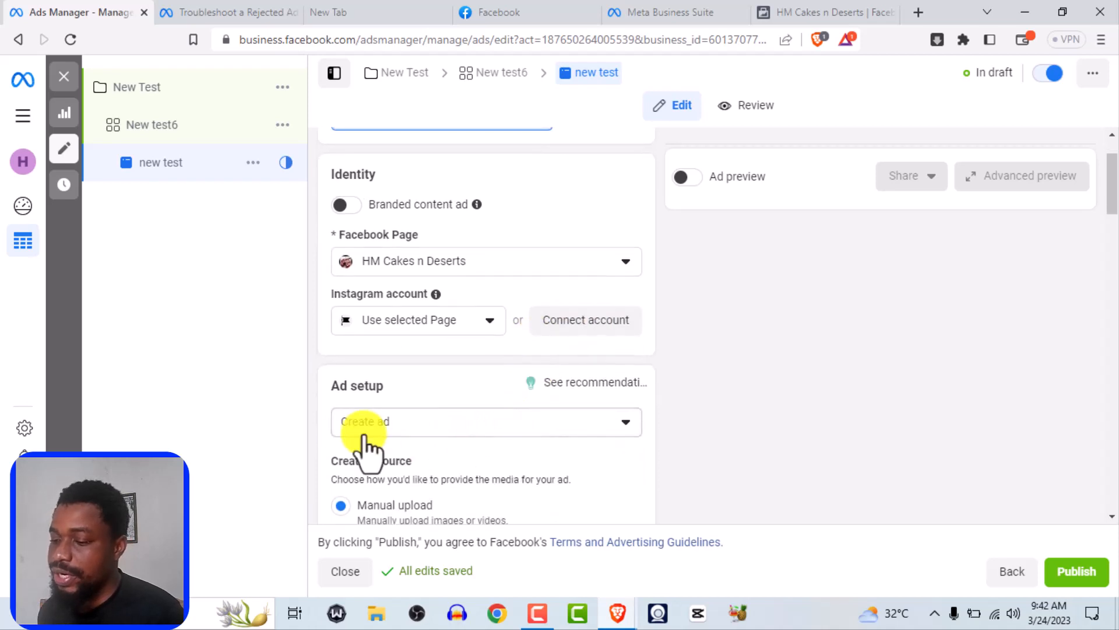
left_click(454, 426)
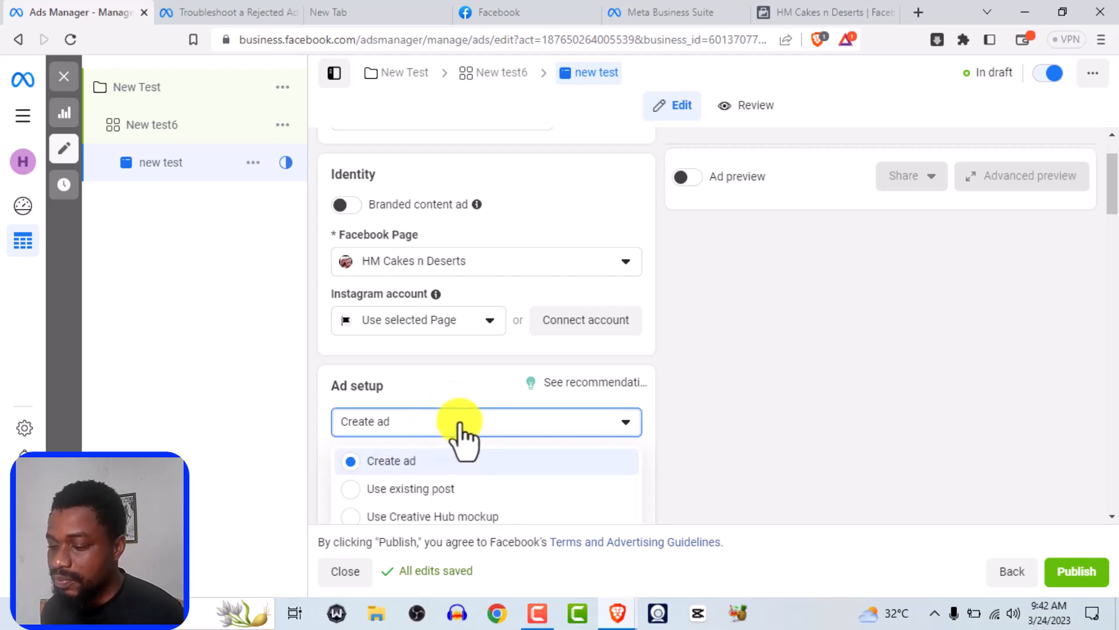
scroll(459, 428, "down", 3)
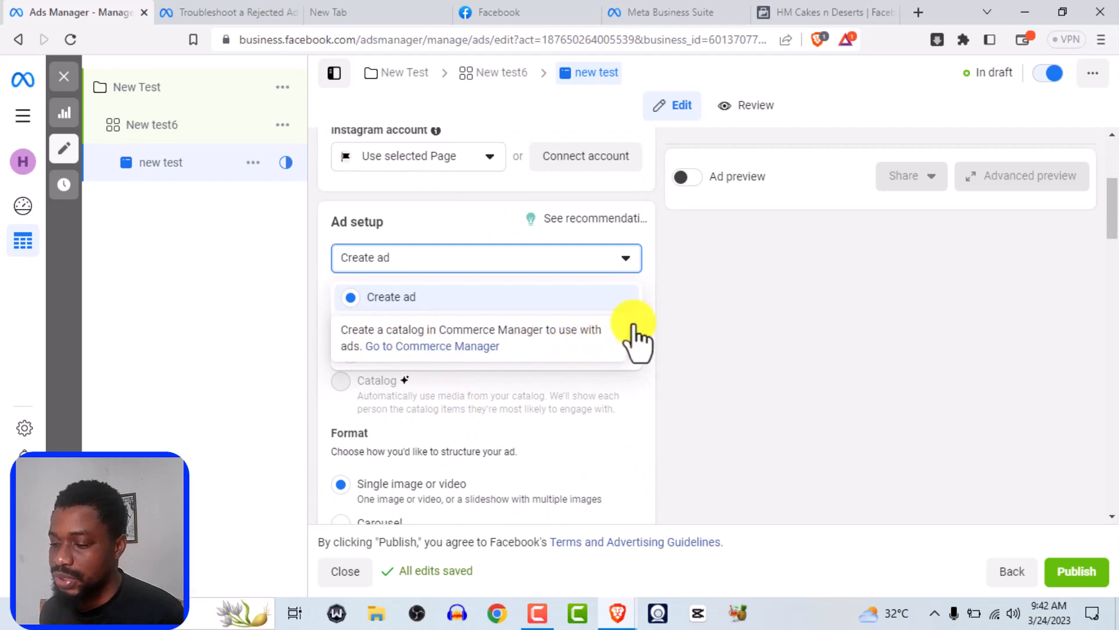
left_click(437, 299)
scroll(437, 300, "down", 1)
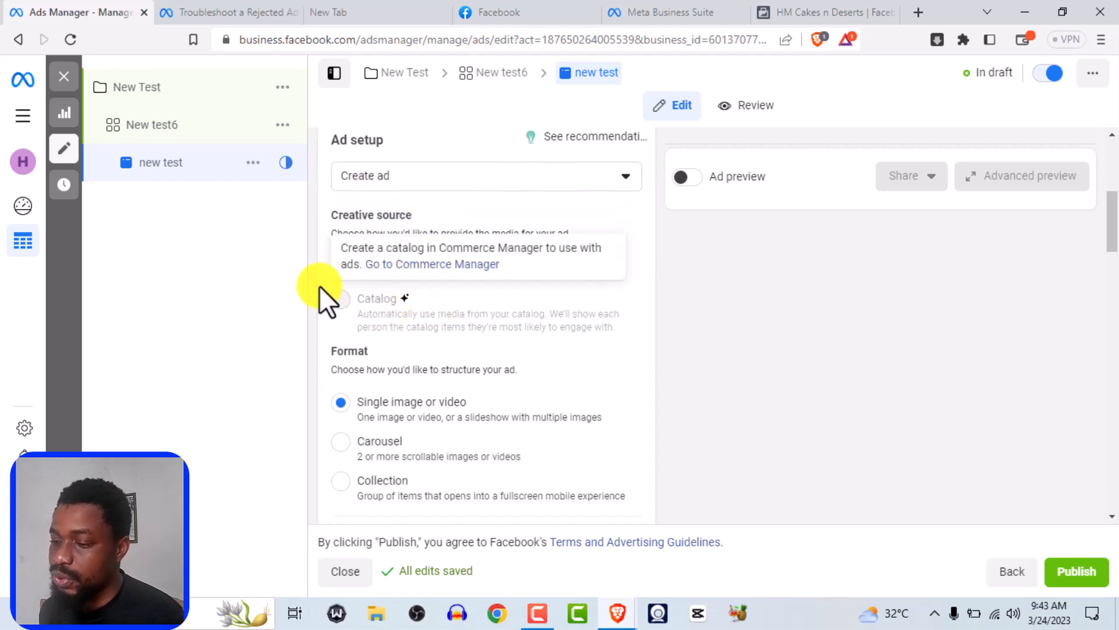
- Try the Carousel format for the ad and switch back to Single image or video
scroll(350, 254, "down", 2)
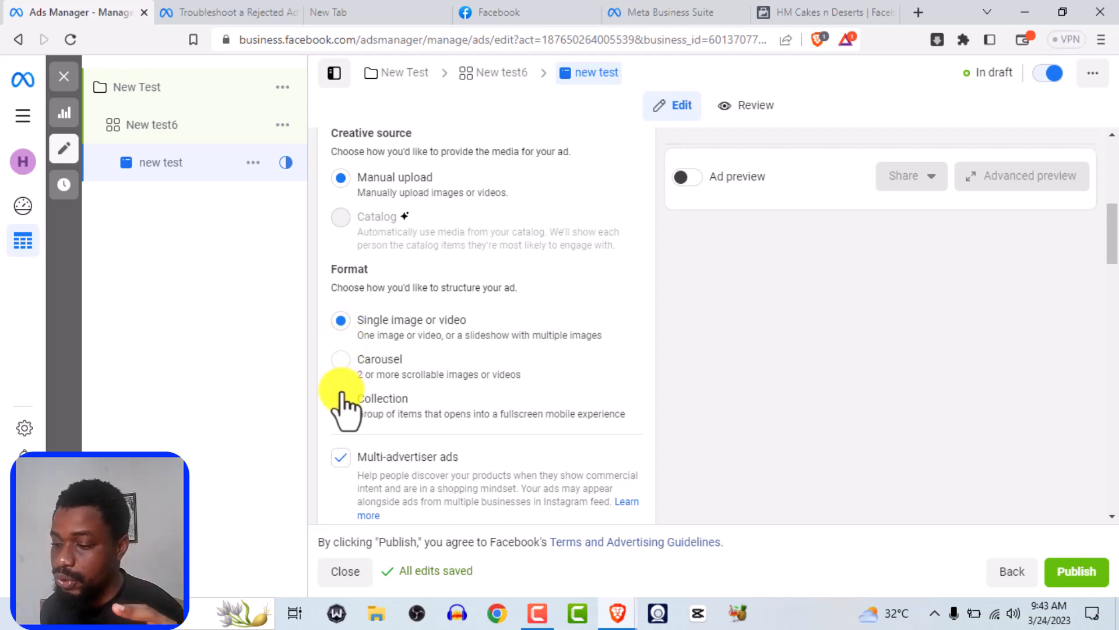
left_click(338, 360)
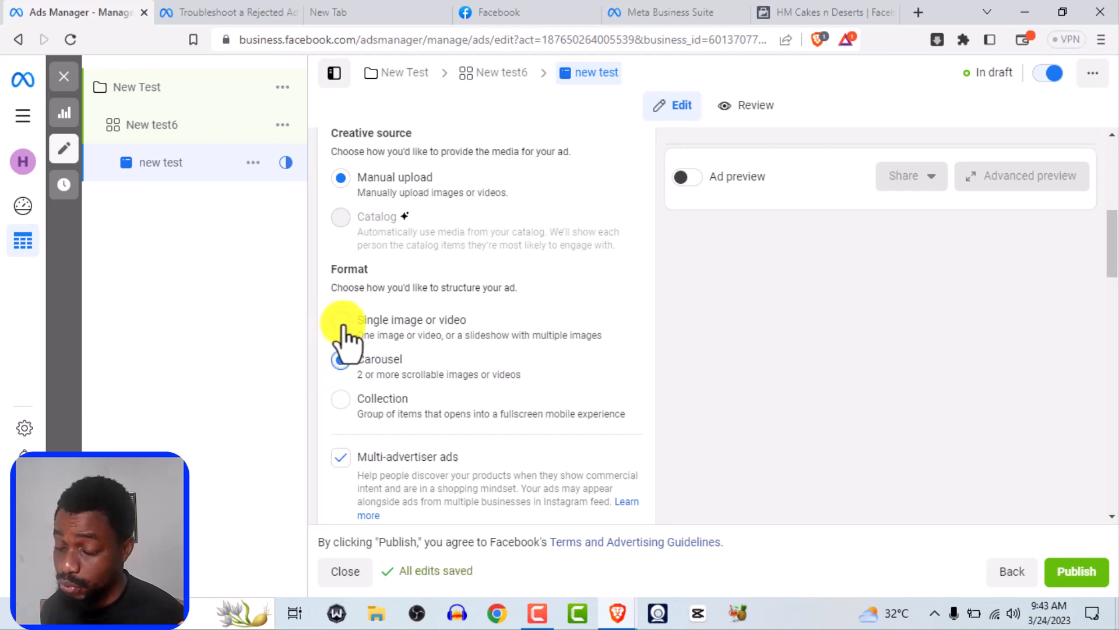
left_click(343, 322)
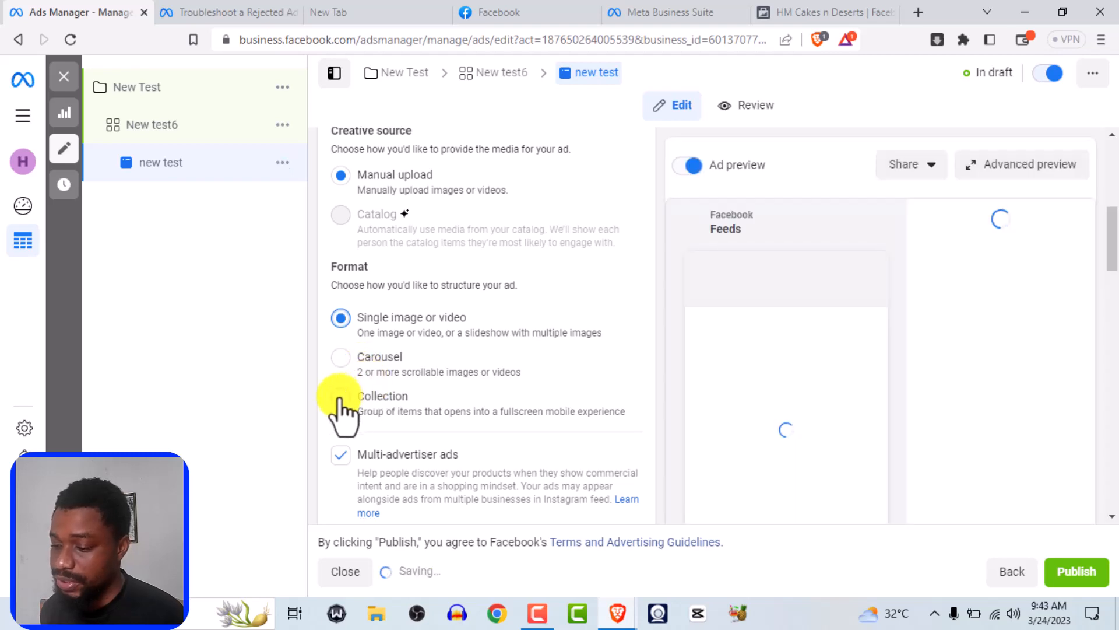
- Upload the picture of the beige car in front of the GAB mural and choose it as the ad creative's image
scroll(344, 411, "down", 1)
scroll(350, 396, "down", 3)
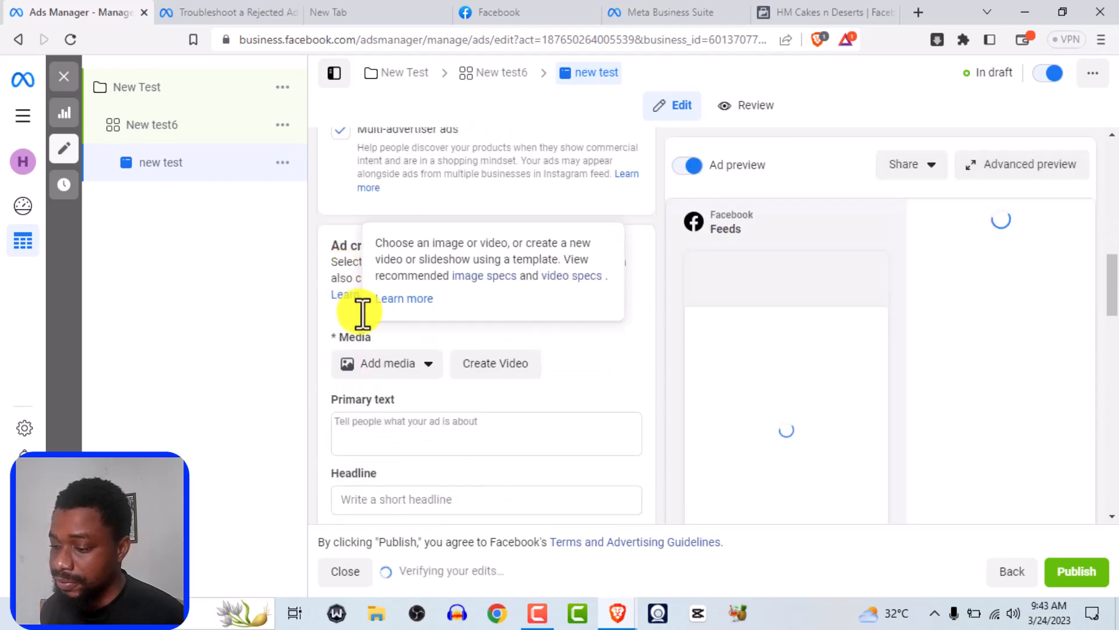
scroll(358, 332, "up", 1)
scroll(338, 342, "down", 1)
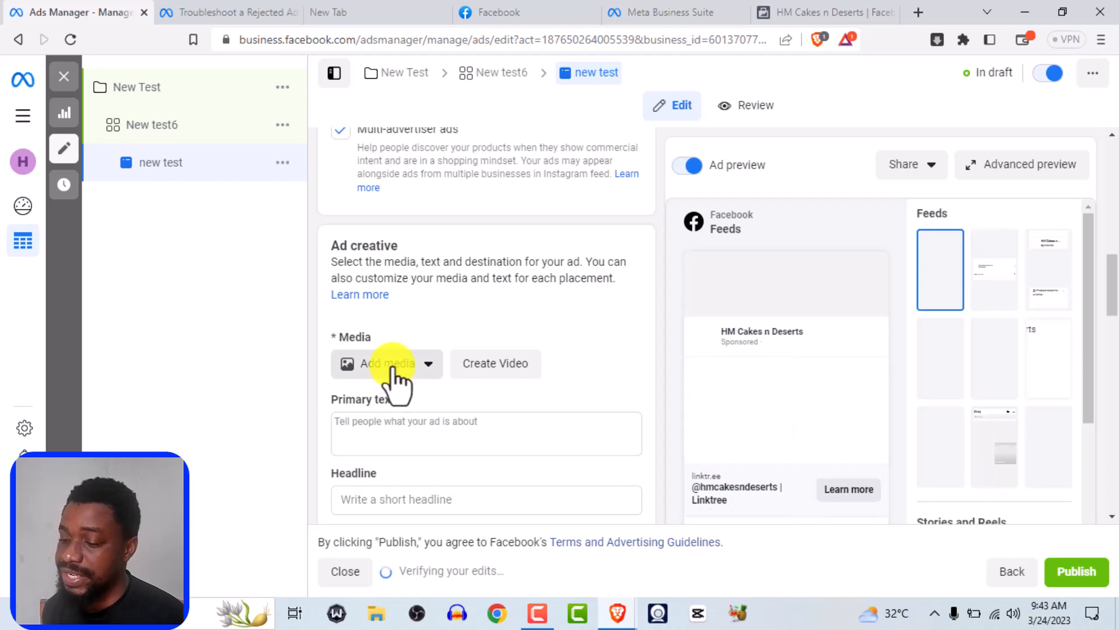
left_click(392, 366)
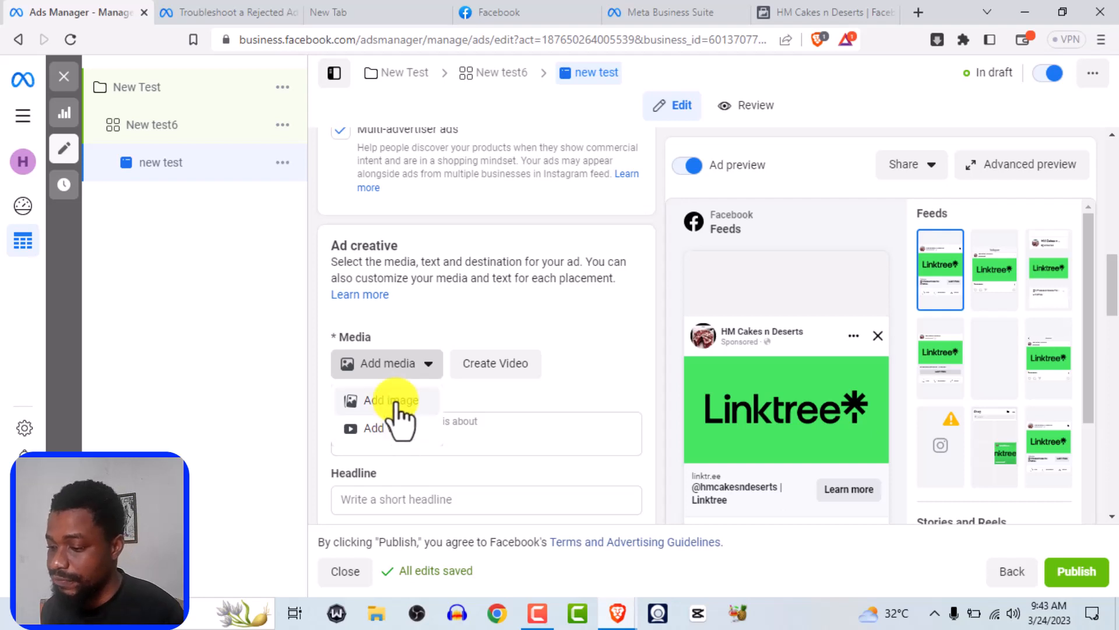
left_click(394, 401)
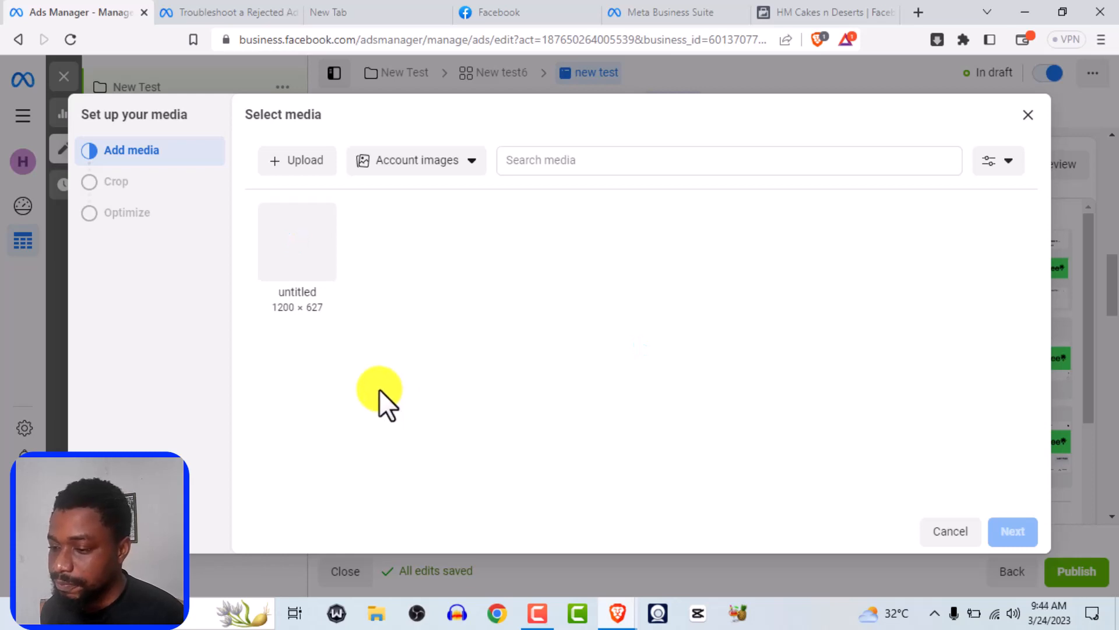
left_click(300, 168)
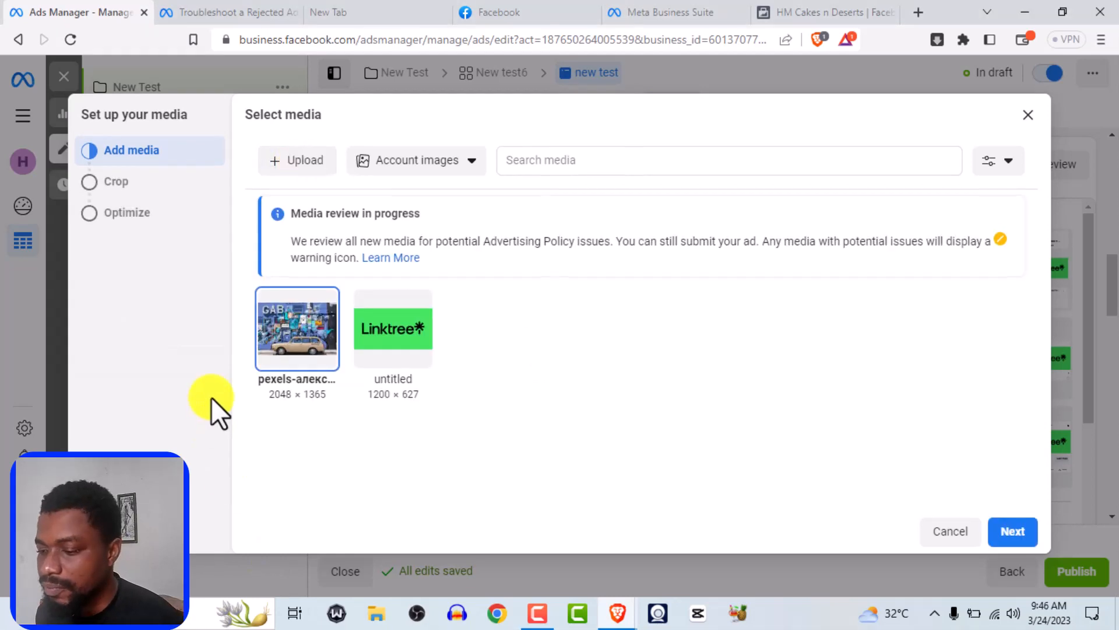
mouse_move(274, 357)
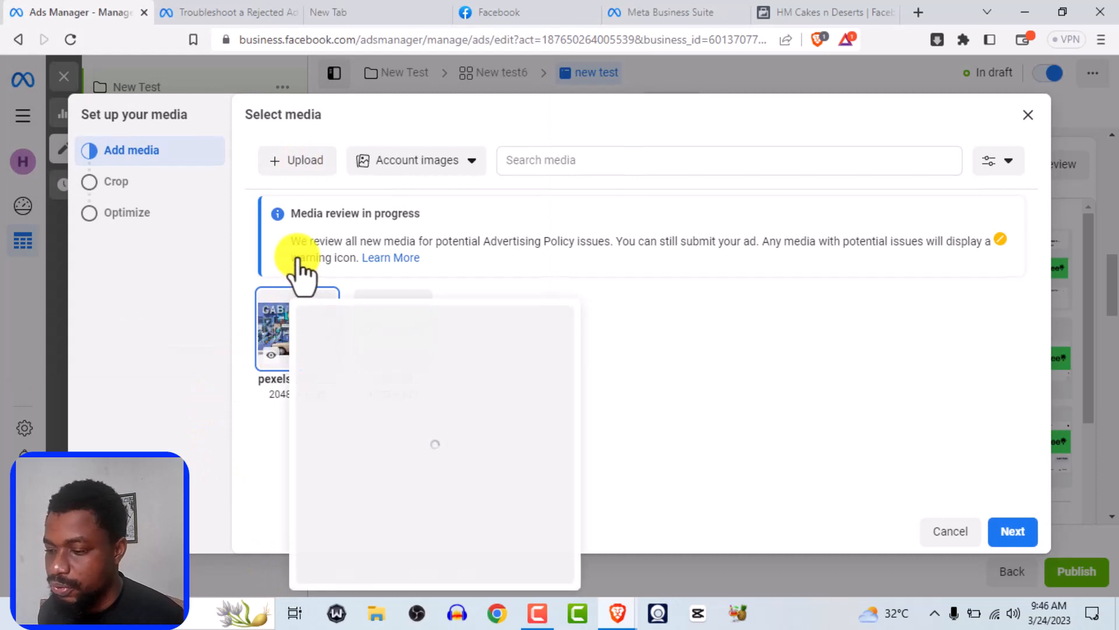
left_click(1013, 531)
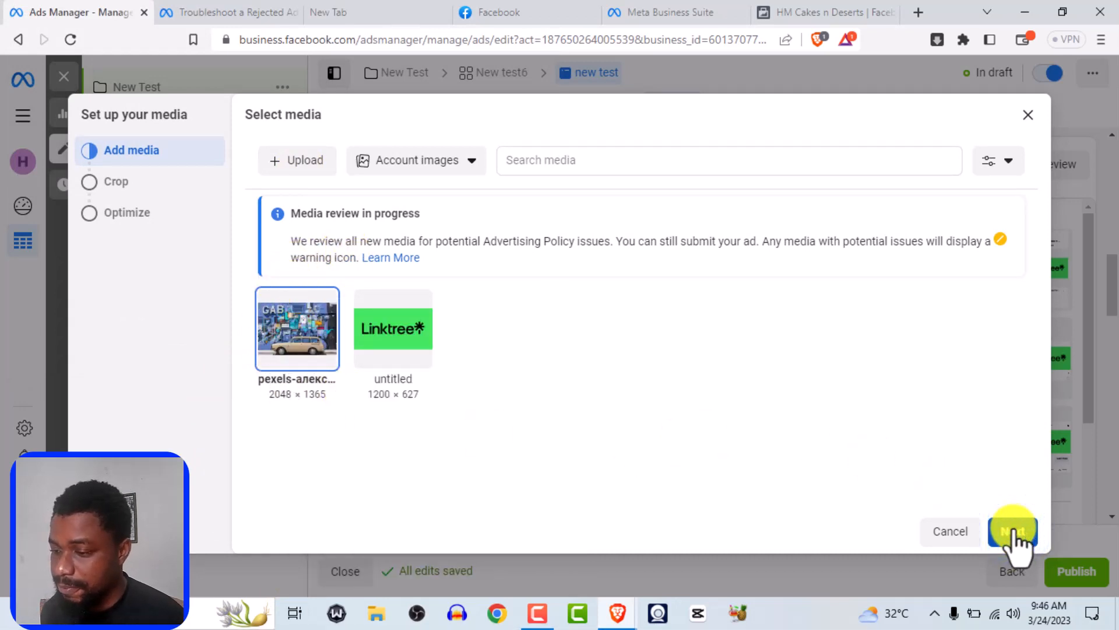
- Keep the Original crop for every placement group, leave media enhancements allowed and finish the media setup
scroll(491, 416, "down", 2)
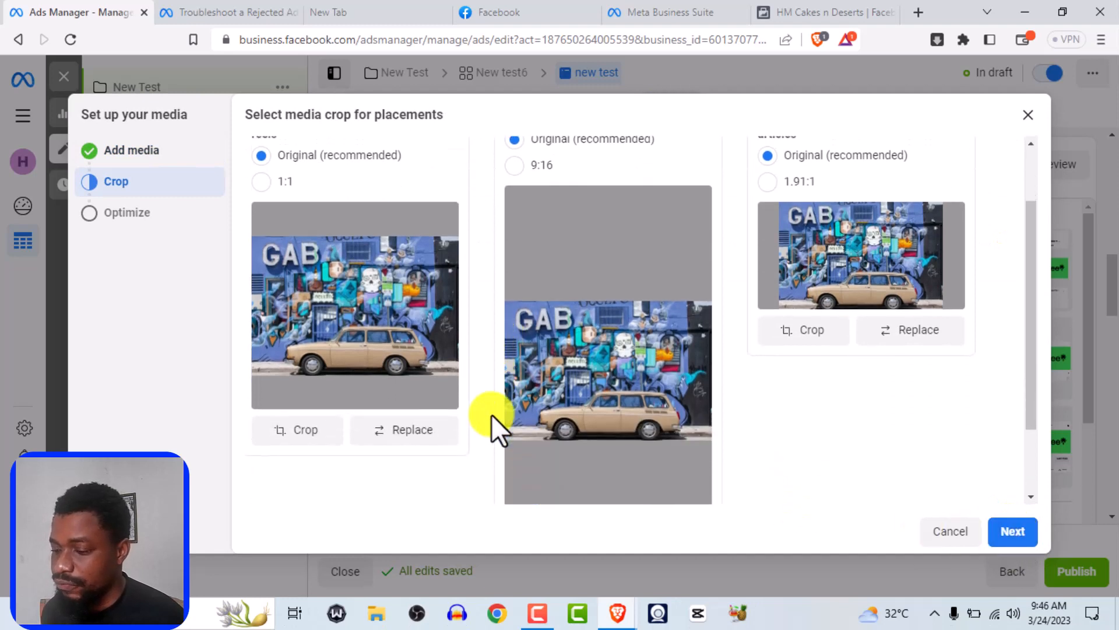
scroll(491, 414, "up", 2)
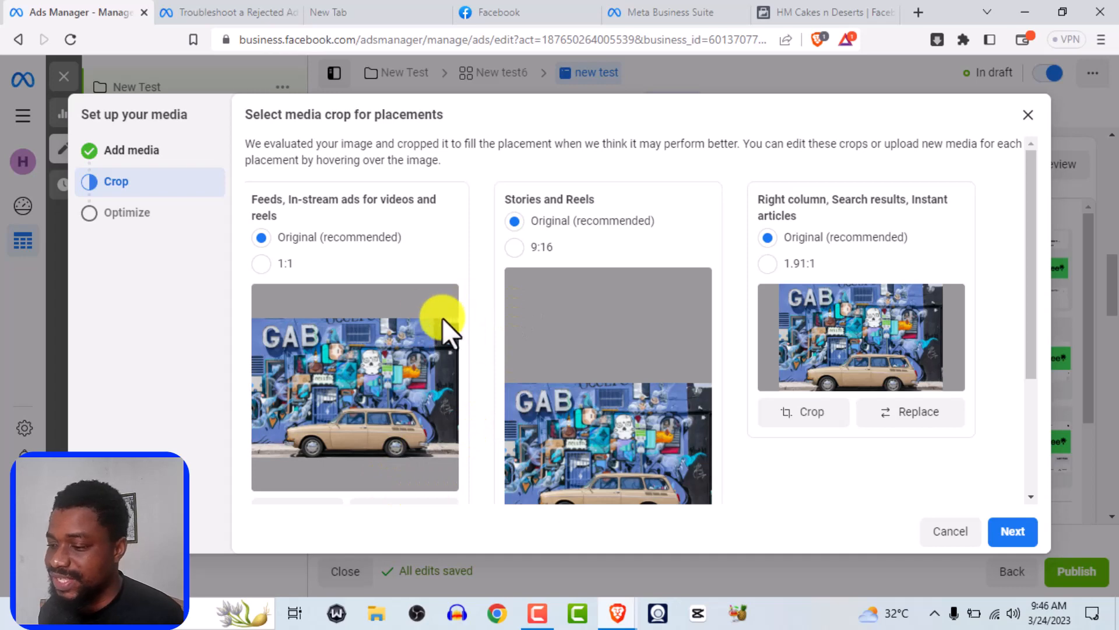
scroll(485, 337, "down", 1)
scroll(546, 356, "up", 1)
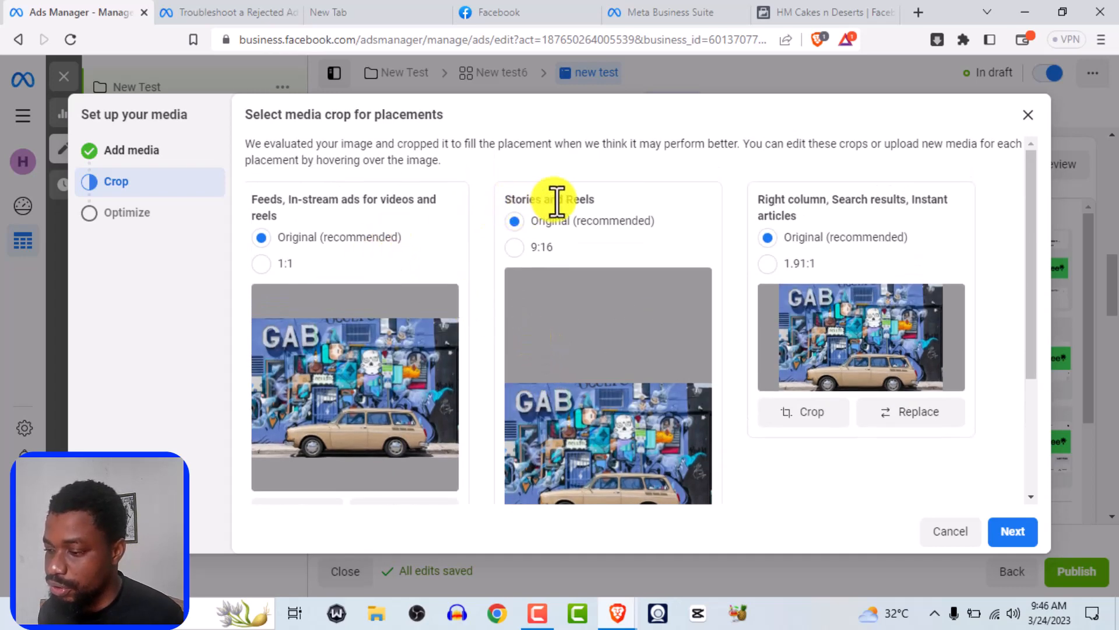
scroll(880, 245, "down", 1)
scroll(881, 249, "down", 1)
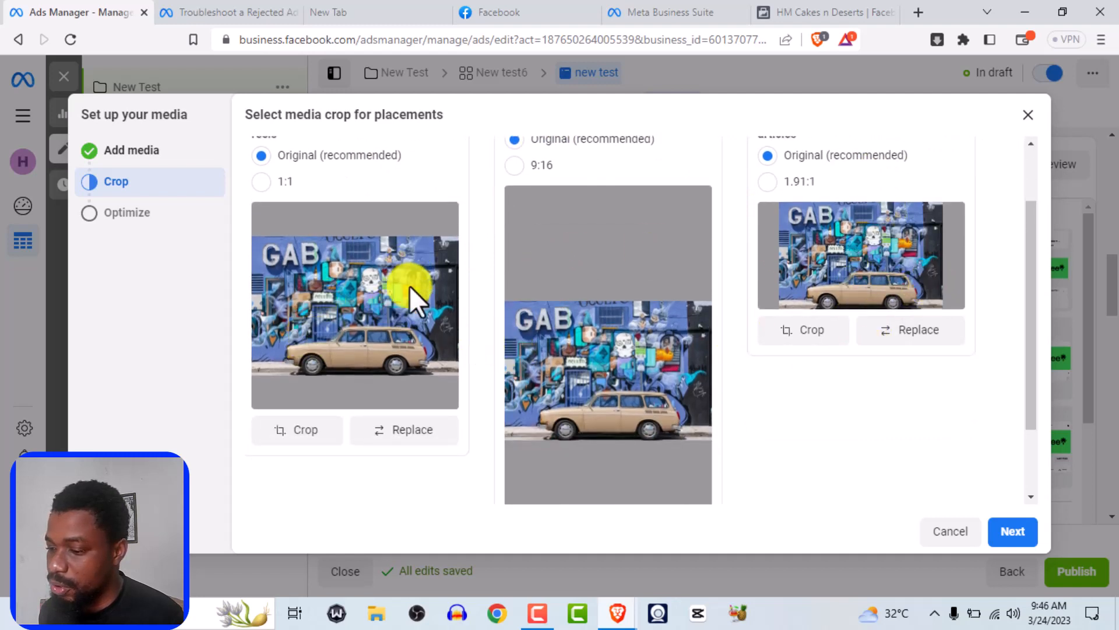
scroll(554, 317, "down", 1)
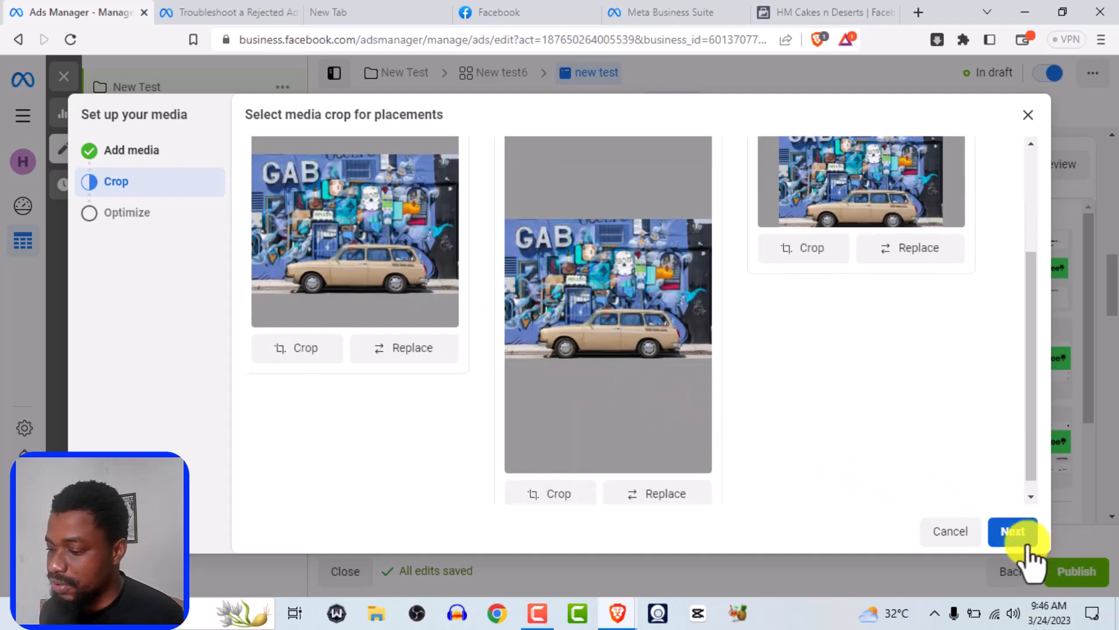
left_click(1015, 532)
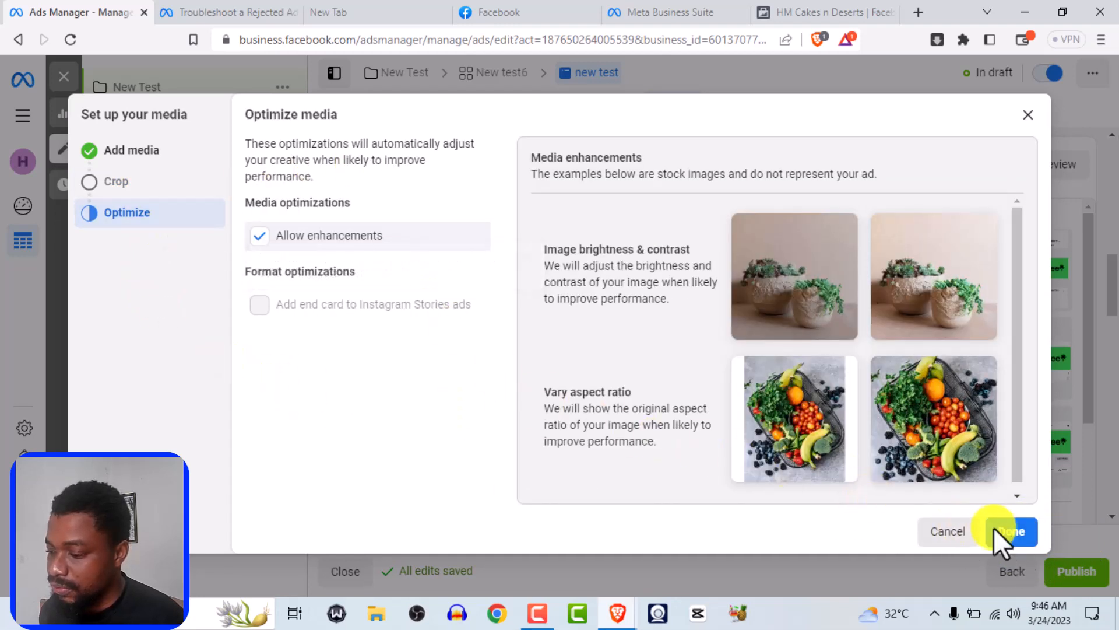
left_click(1012, 529)
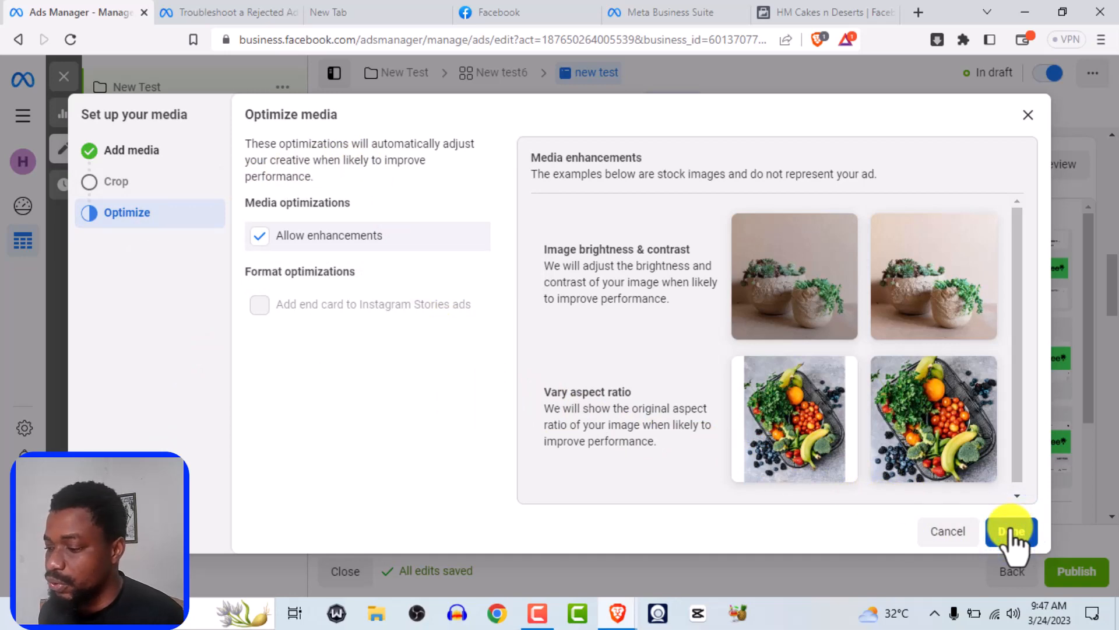
left_click(1012, 530)
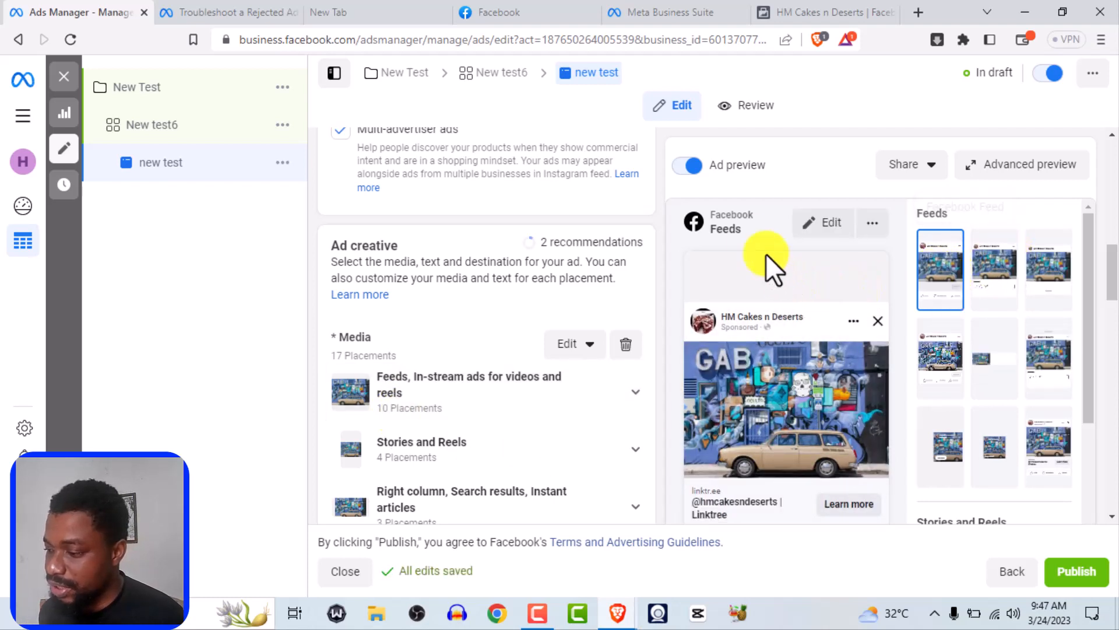
- Examine the ad previews for the feed, Stories and Reels, and in-stream placements
scroll(1044, 375, "down", 2)
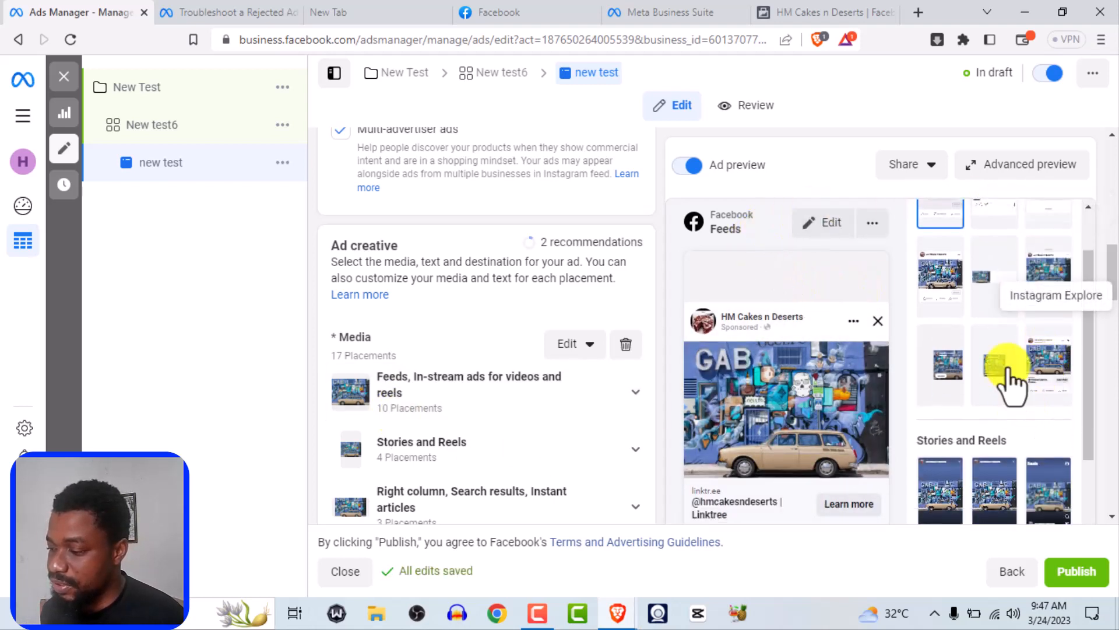
scroll(1012, 380, "down", 2)
scroll(1002, 429, "down", 5)
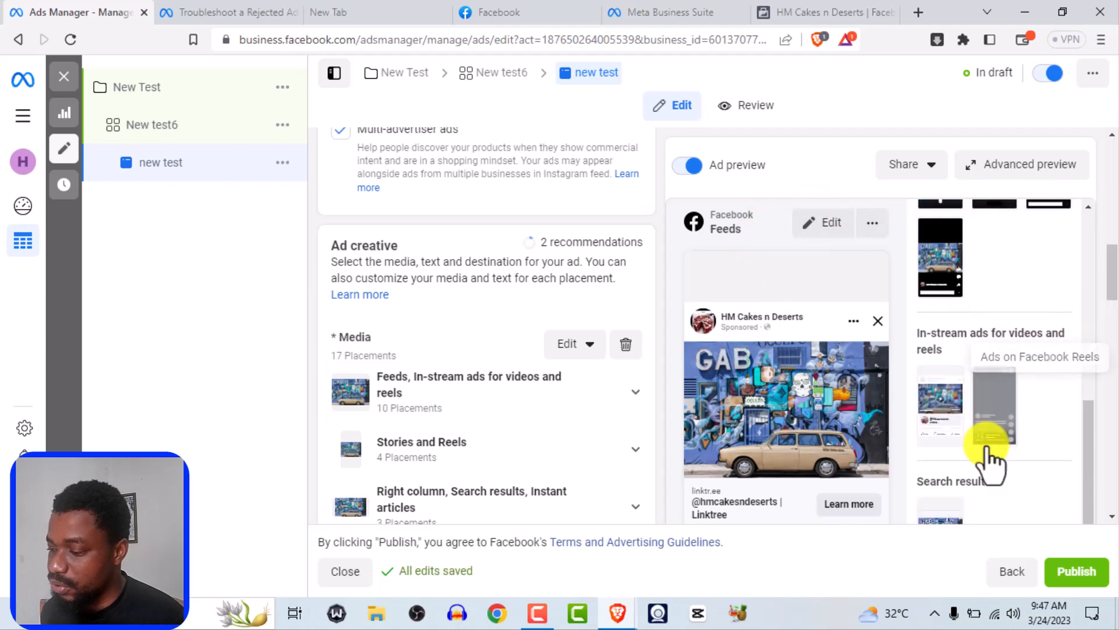
scroll(985, 448, "up", 5)
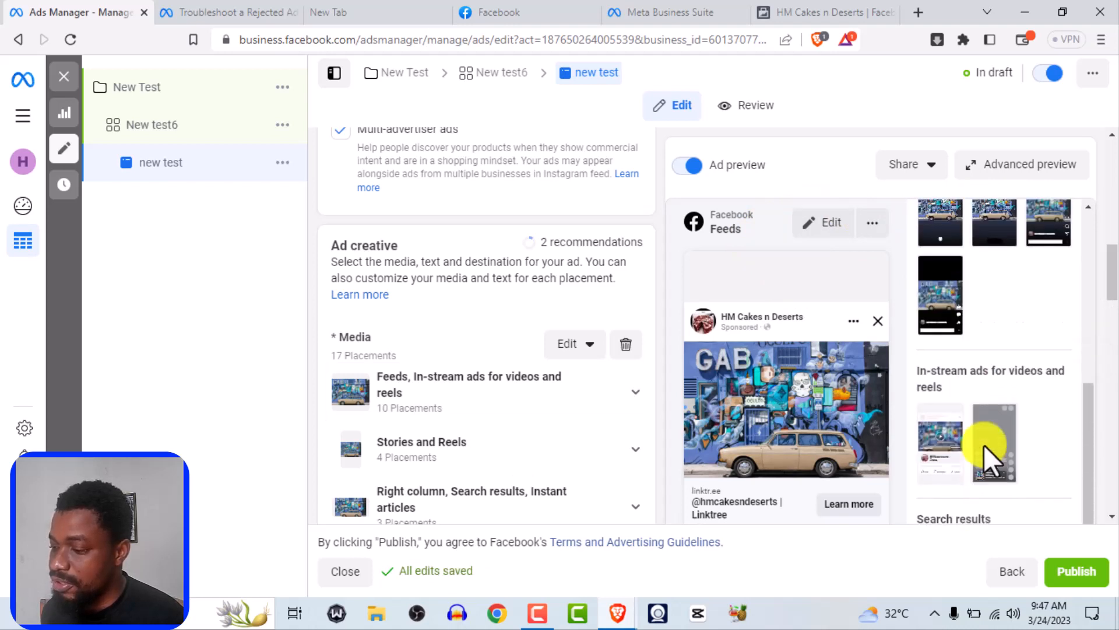
scroll(983, 445, "up", 2)
scroll(983, 444, "down", 3)
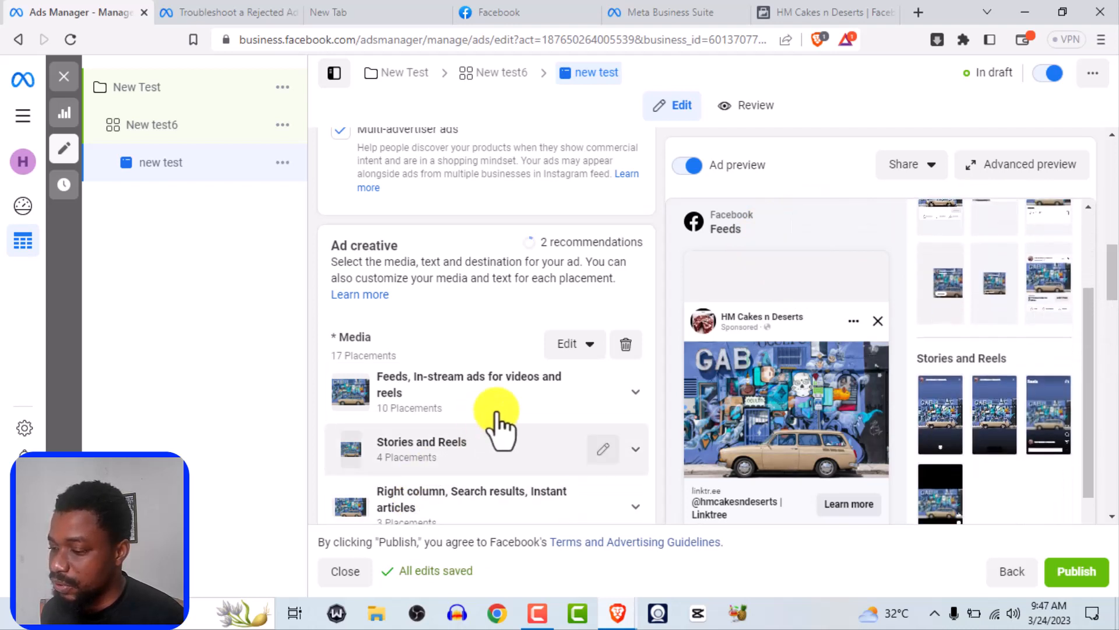
- Enter "Healthy Cake offer" as the ad's primary text
scroll(522, 421, "down", 1)
scroll(533, 435, "up", 1)
scroll(536, 437, "down", 4)
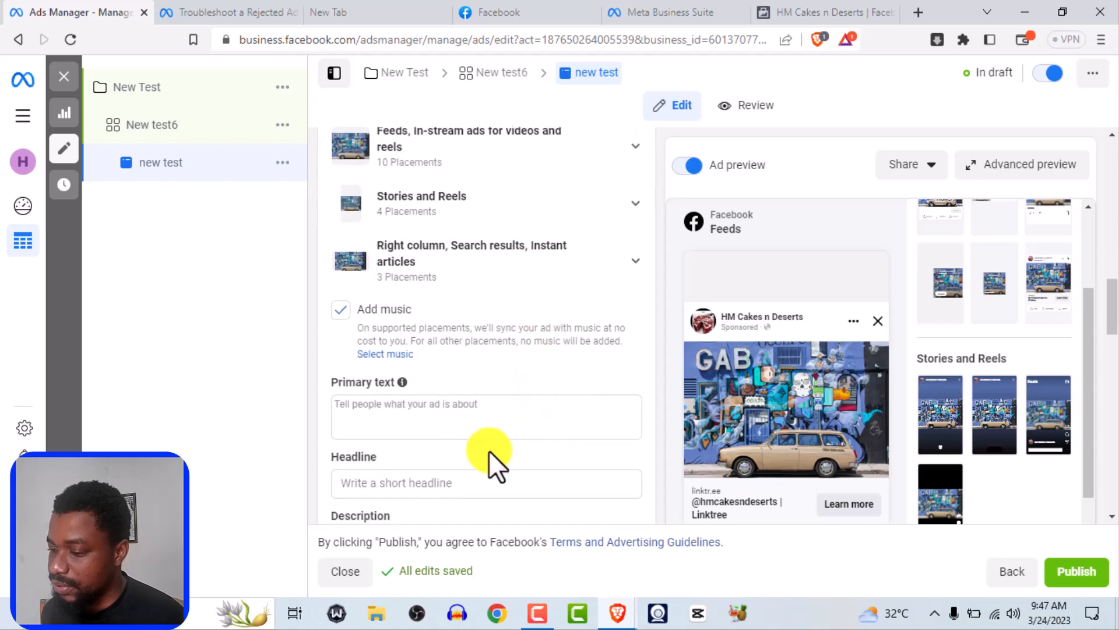
left_click(412, 410)
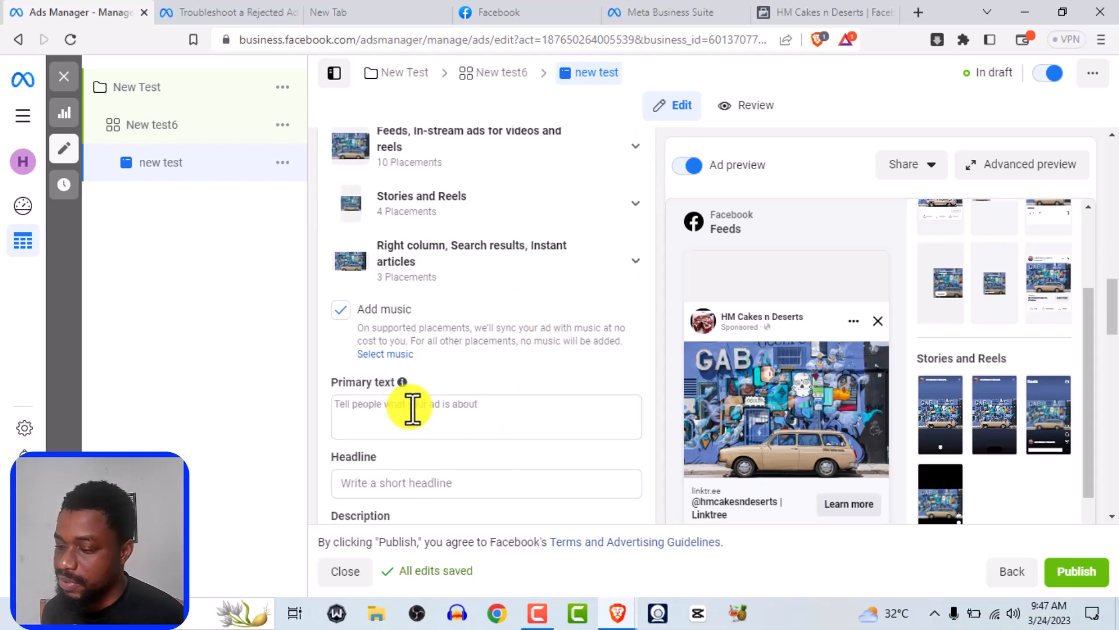
left_click(412, 408)
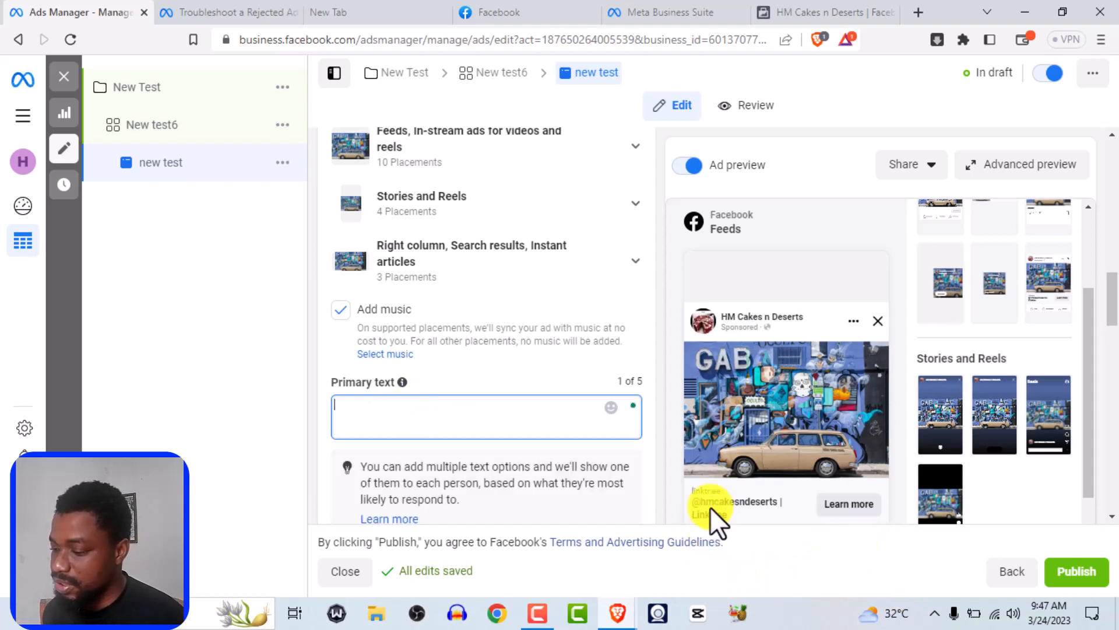
mouse_move(732, 496)
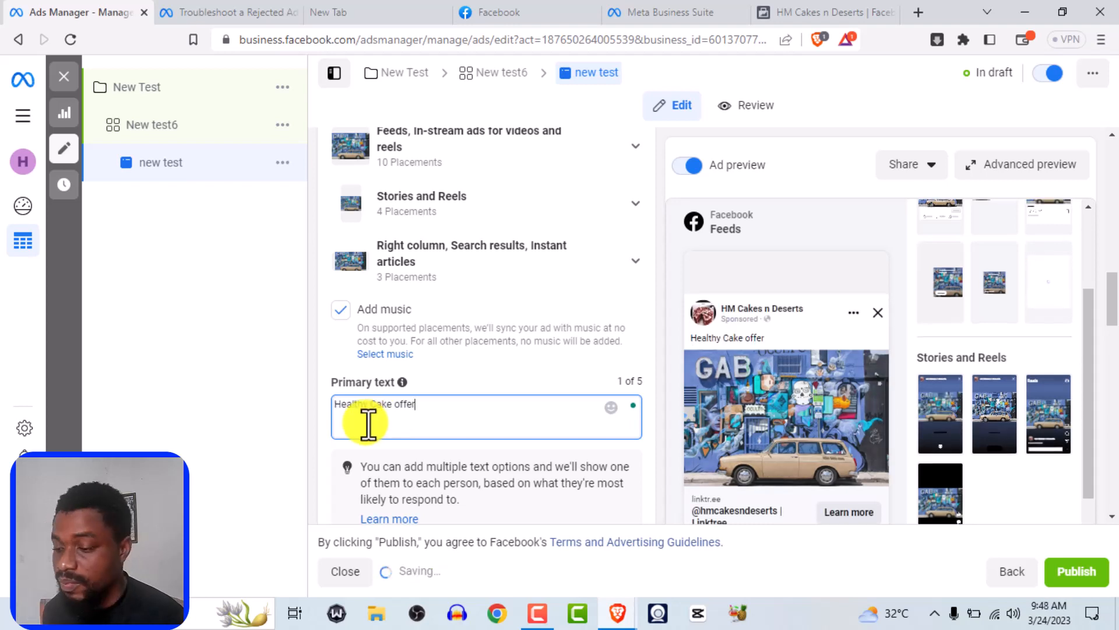
scroll(520, 407, "down", 4)
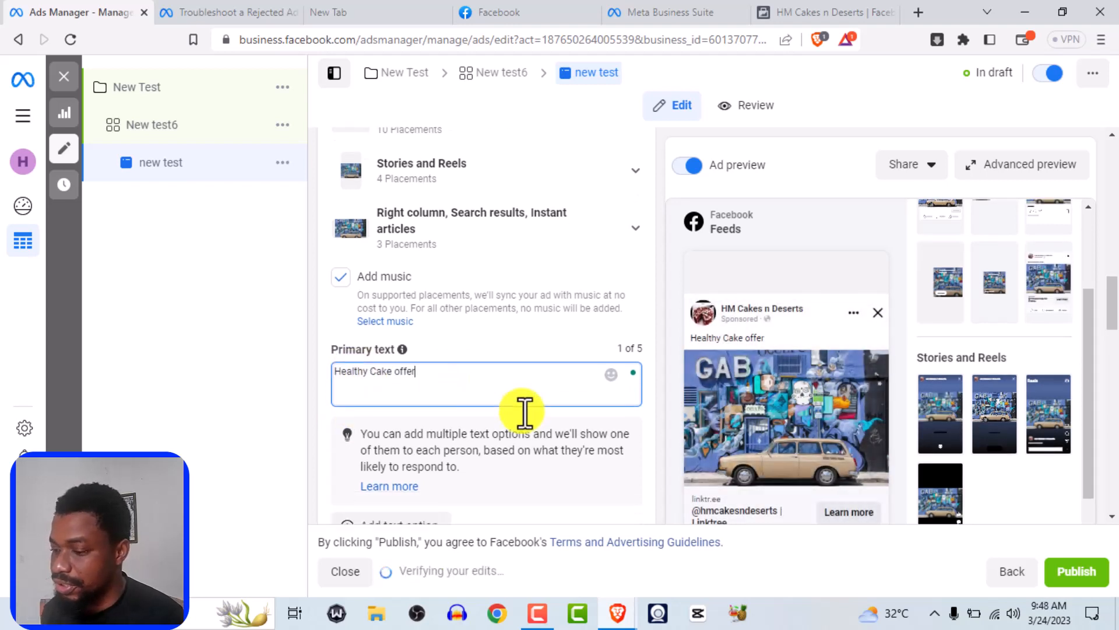
- Enter "Limited Offeer" as the ad's headline
scroll(1099, 425, "down", 5)
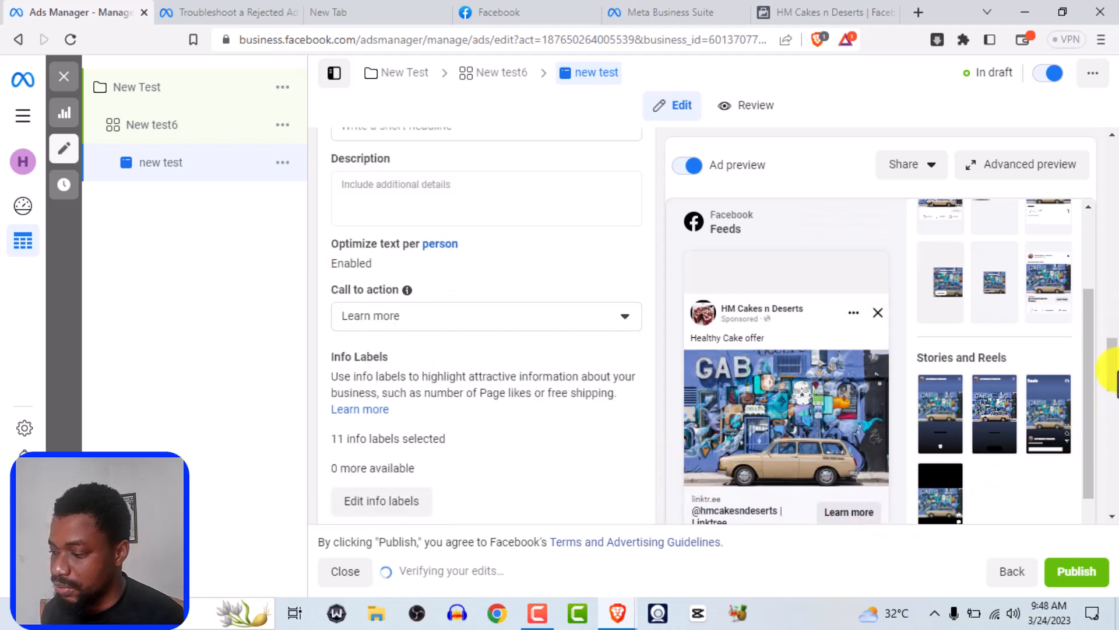
left_click_drag(1091, 439, 1077, 506)
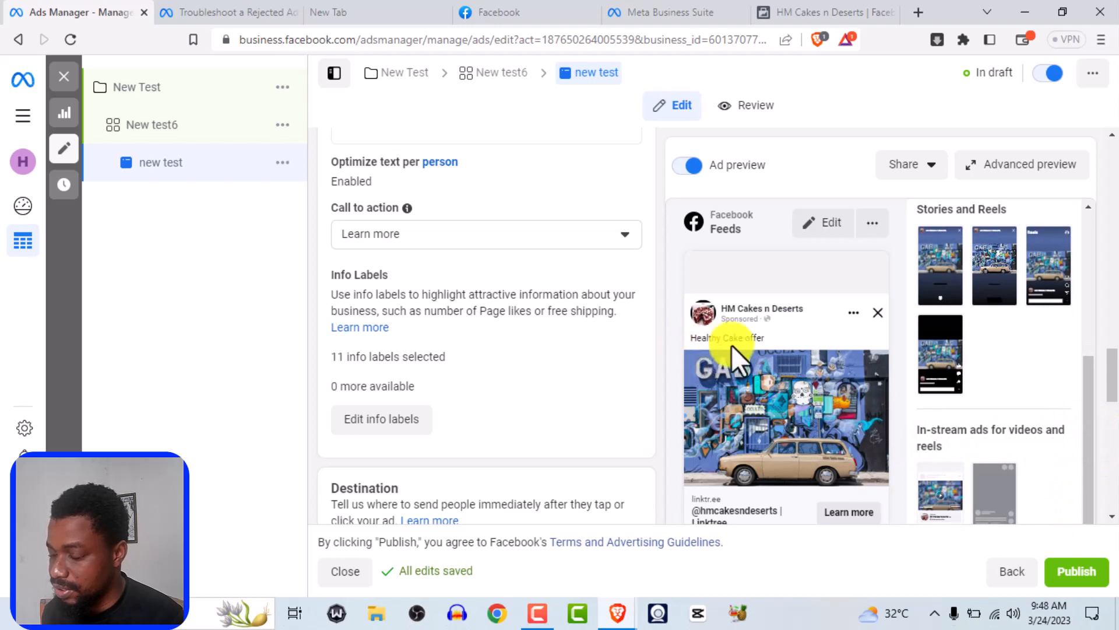
scroll(512, 367, "up", 5)
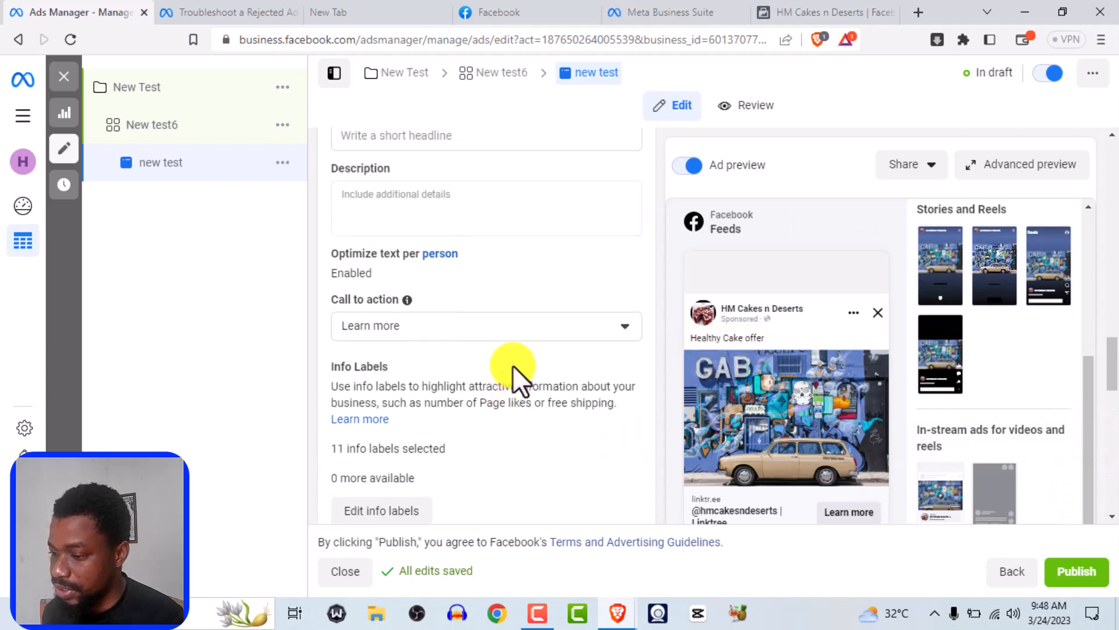
scroll(512, 367, "up", 1)
scroll(512, 368, "down", 2)
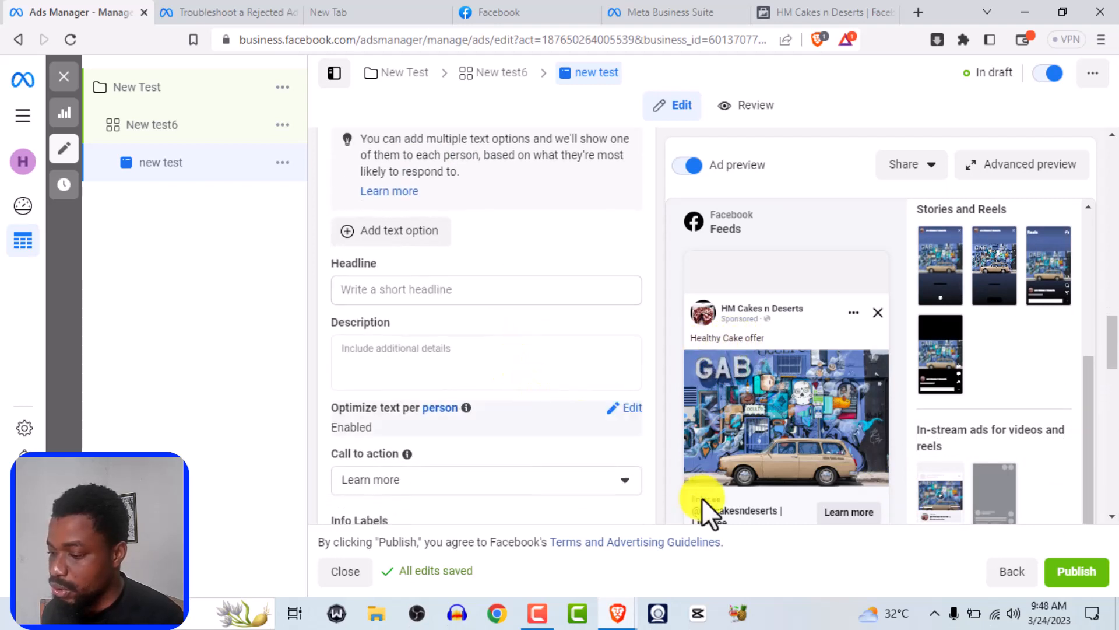
left_click(408, 289)
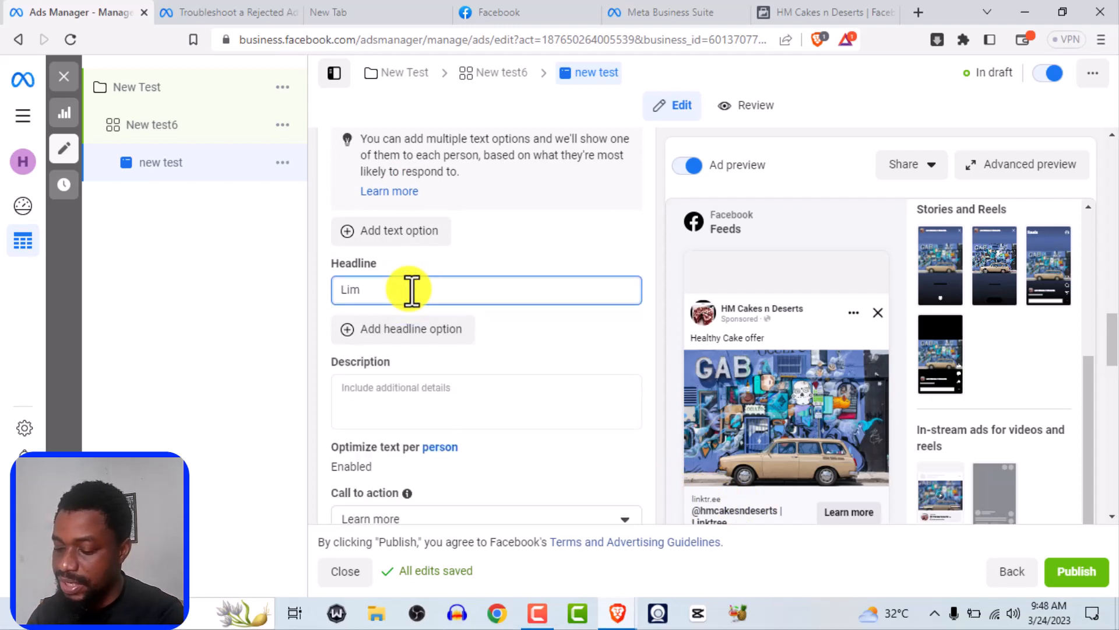
type("Limited")
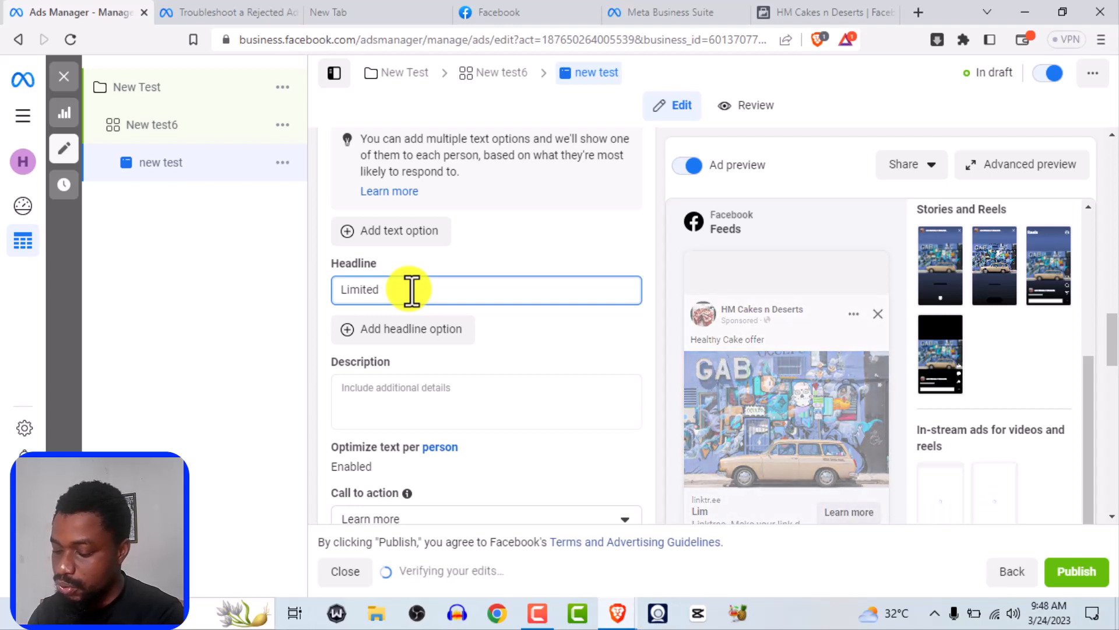
type(" Offeer")
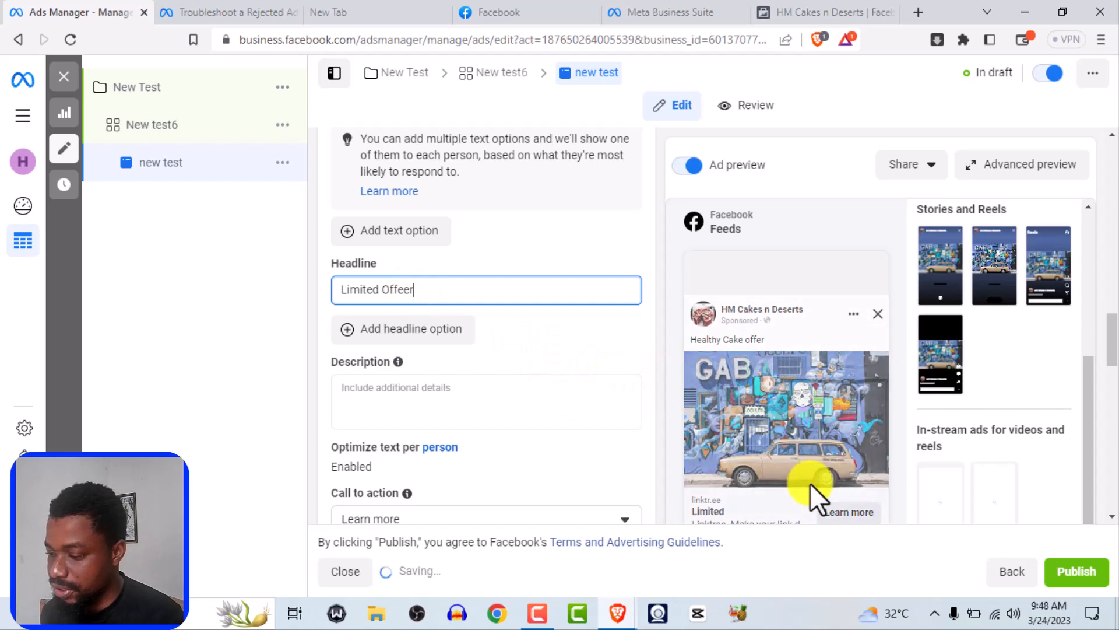
- Look through the available call-to-action choices and keep Learn more as the ad's call to action
scroll(795, 501, "down", 10)
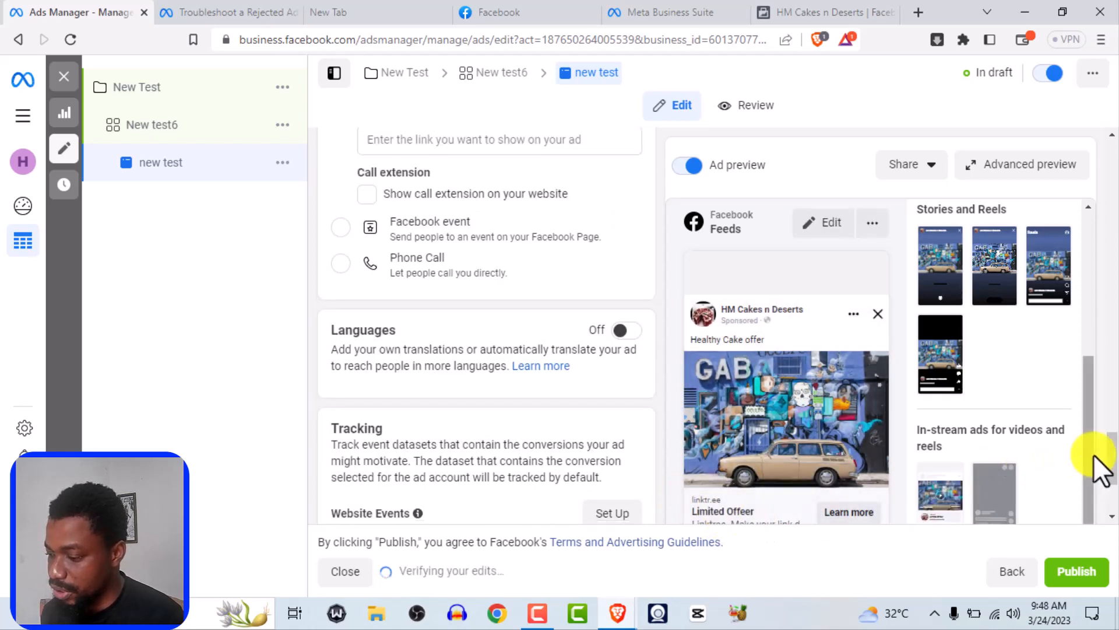
scroll(1093, 484, "down", 3)
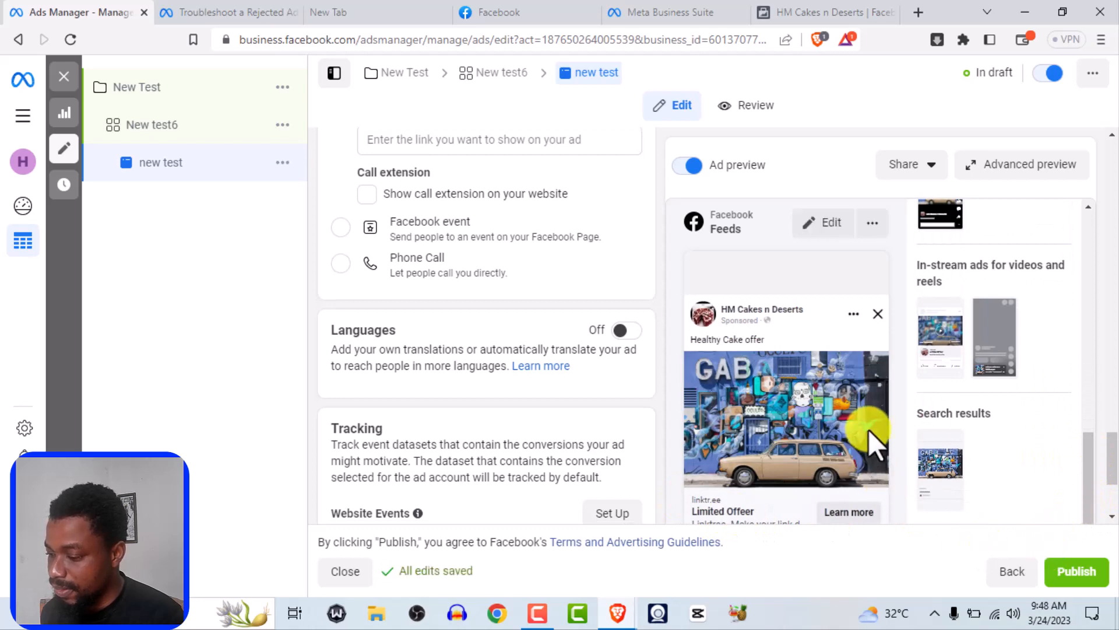
scroll(410, 316, "up", 5)
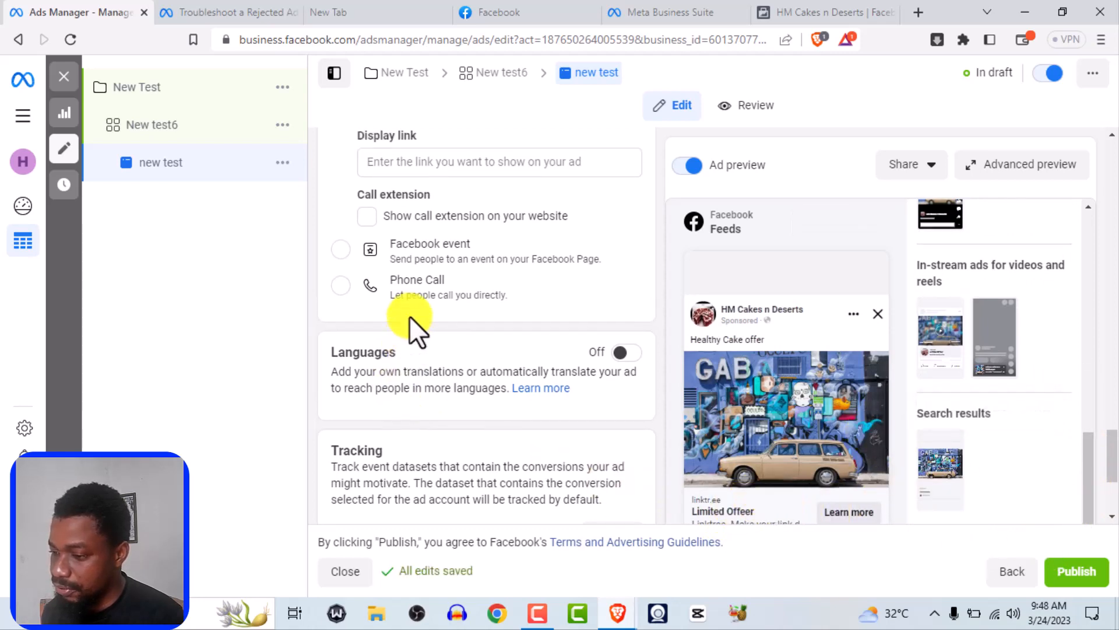
scroll(409, 315, "up", 6)
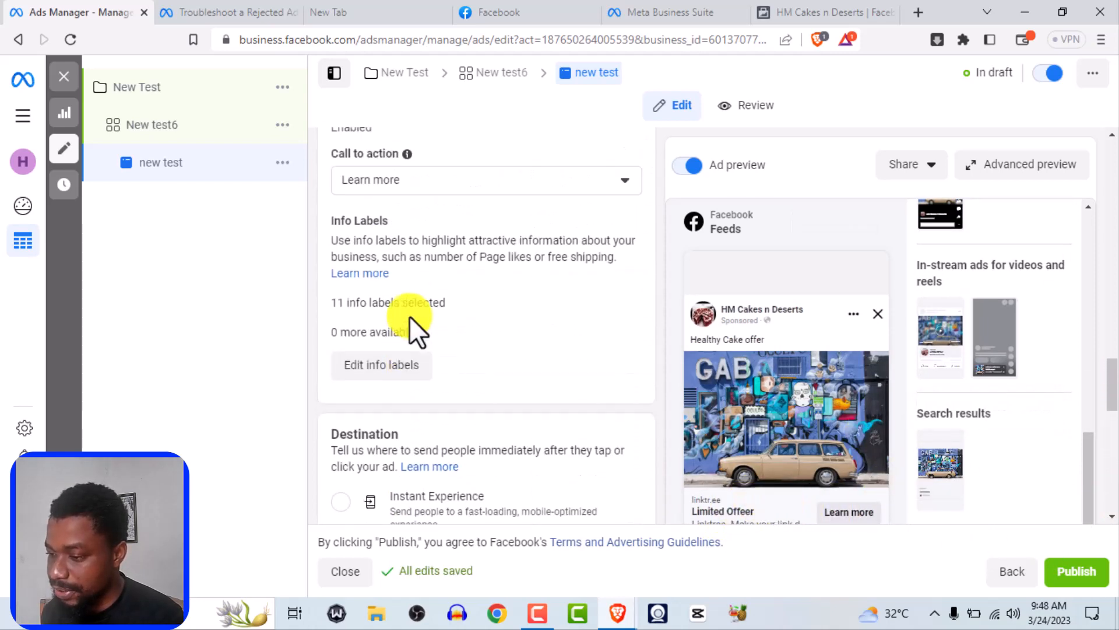
scroll(410, 310, "up", 1)
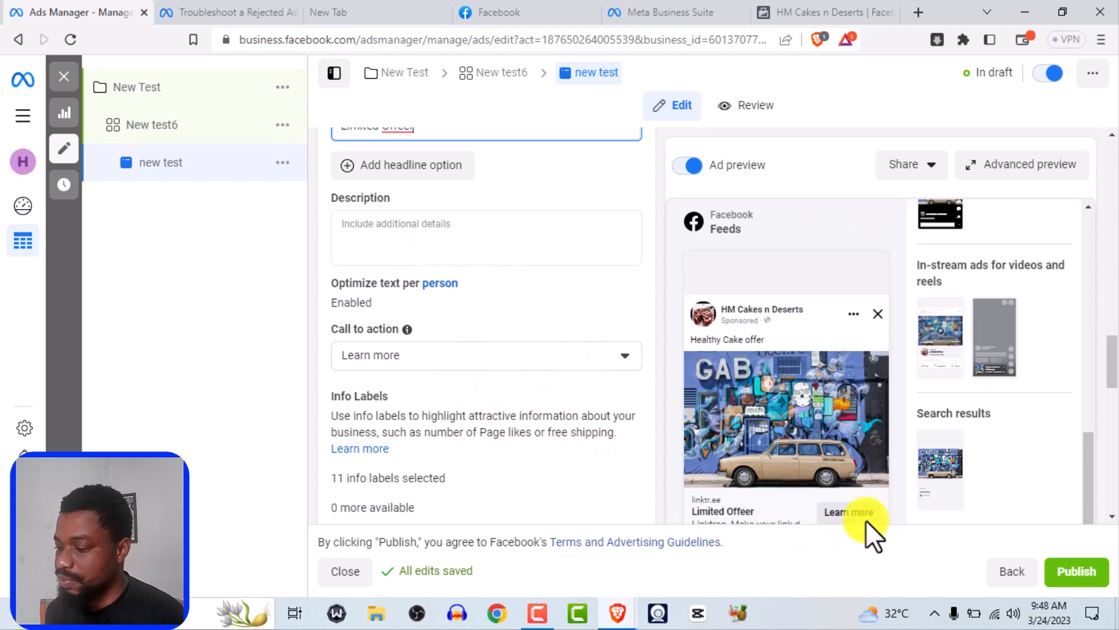
left_click(456, 351)
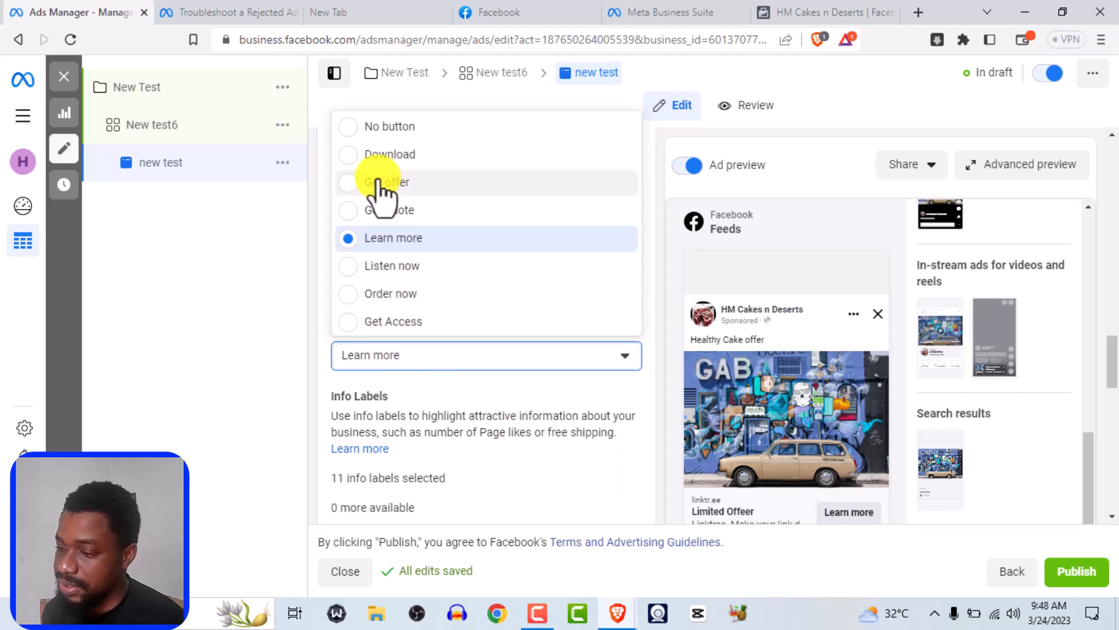
scroll(463, 283, "down", 3)
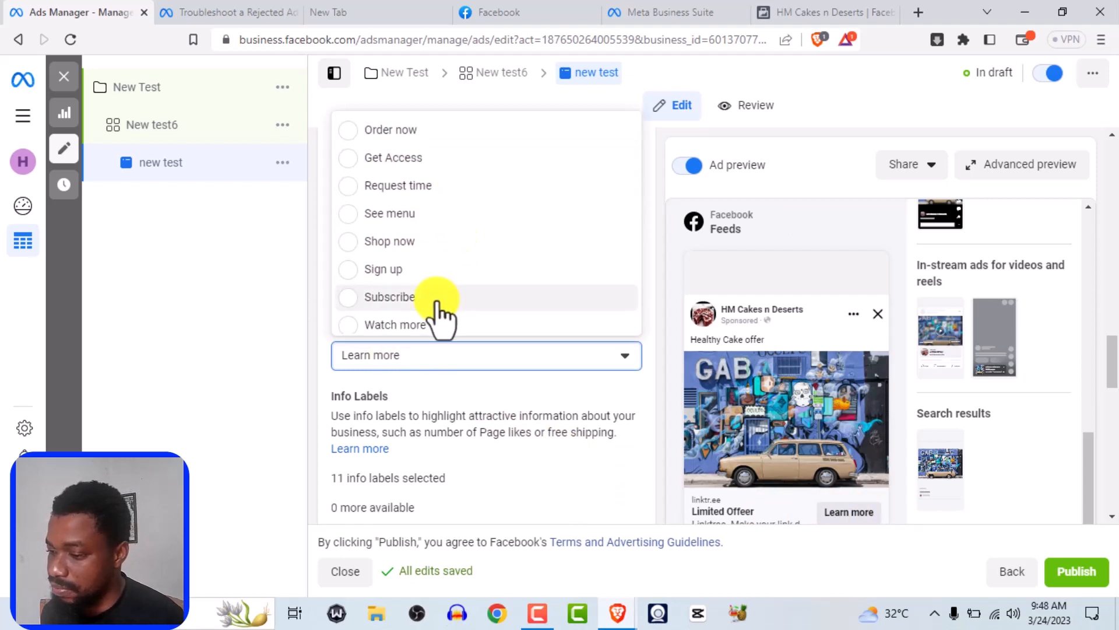
scroll(438, 309, "up", 3)
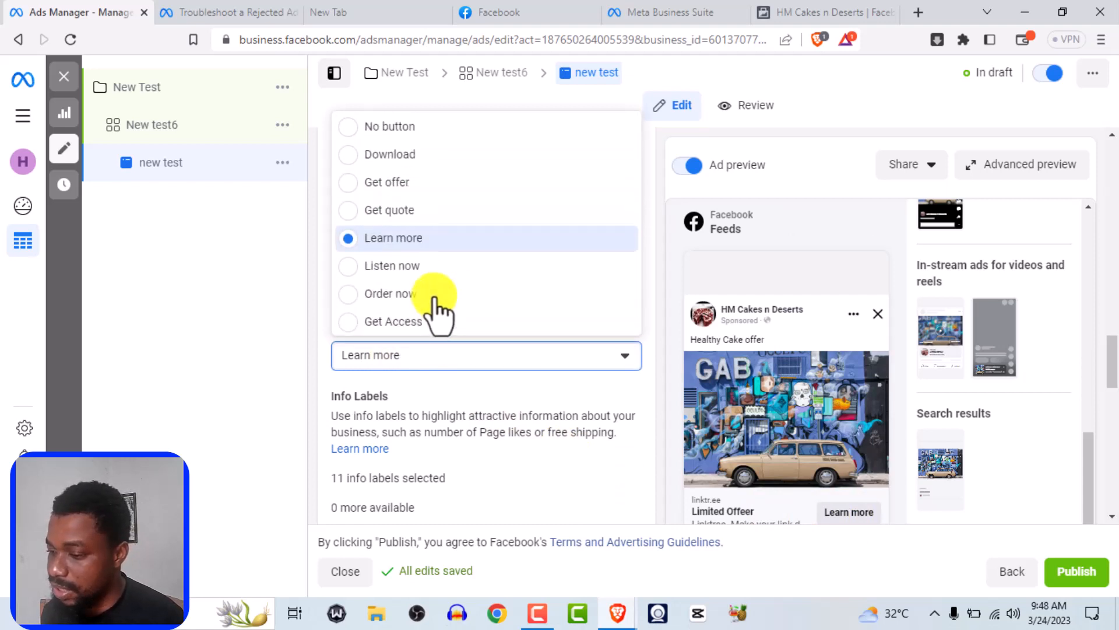
left_click(403, 239)
- Replace the website URL of the ad's Website destination with goodnuel.com
scroll(457, 413, "down", 5)
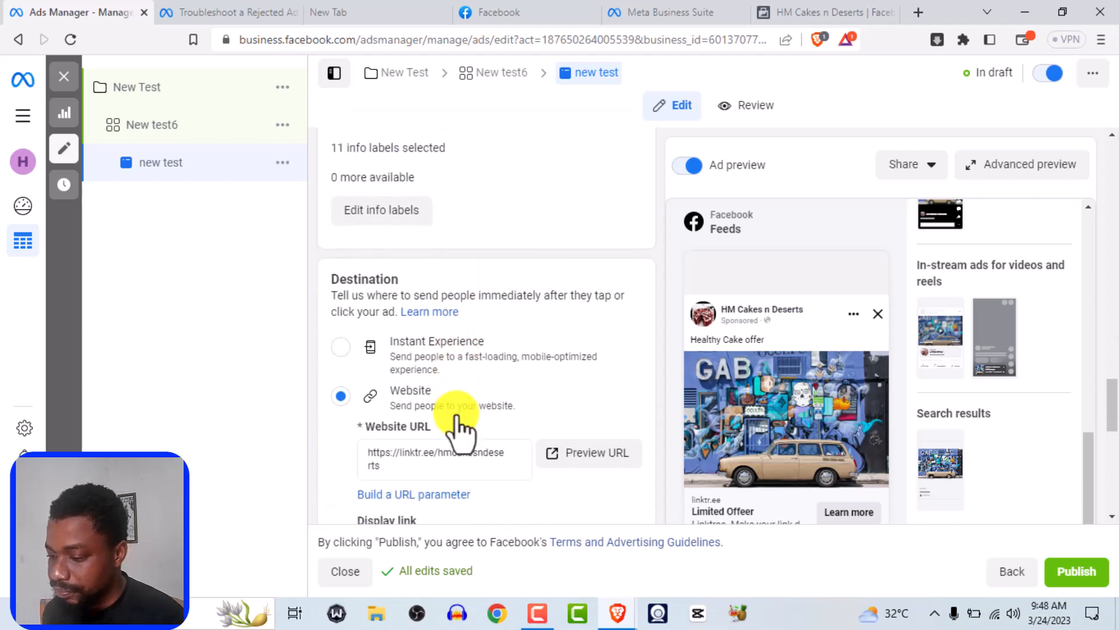
scroll(457, 416, "down", 1)
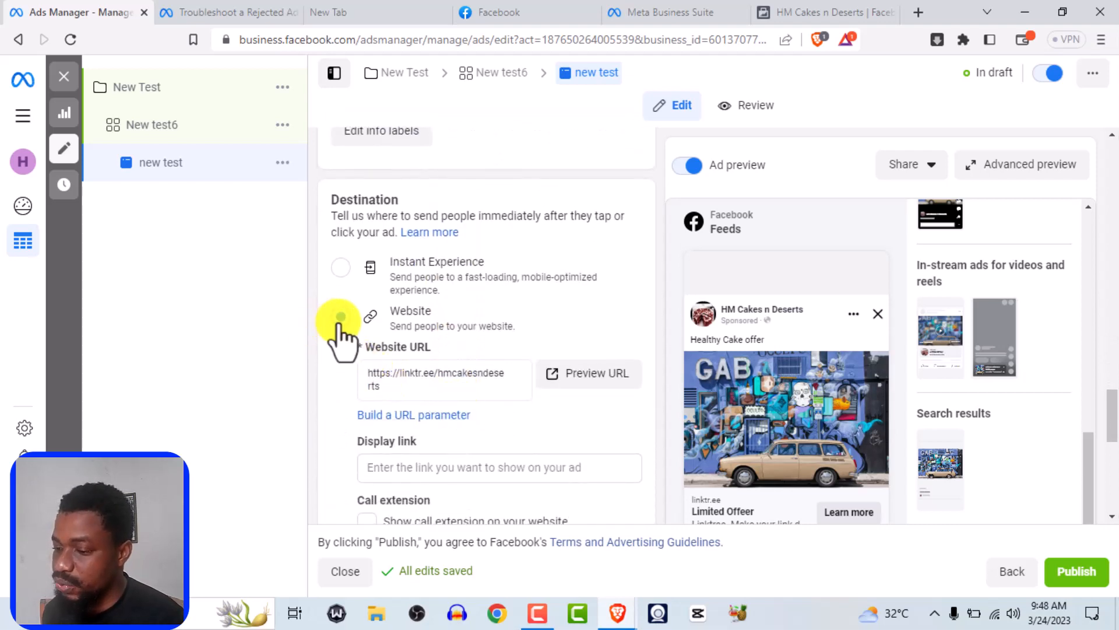
left_click(395, 387)
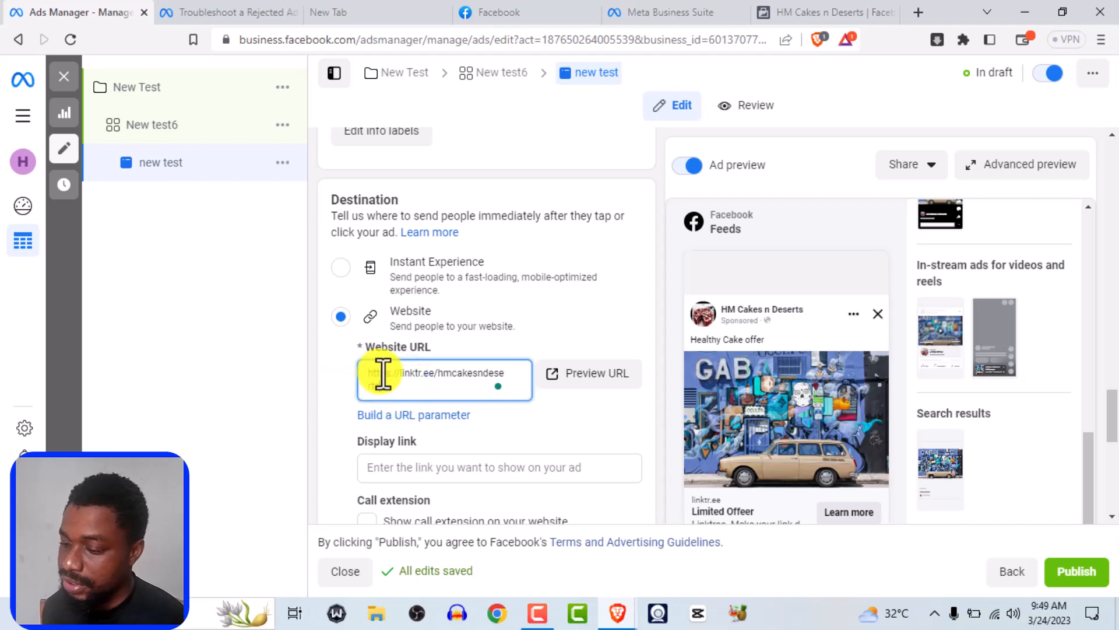
left_click_drag(367, 373, 392, 392)
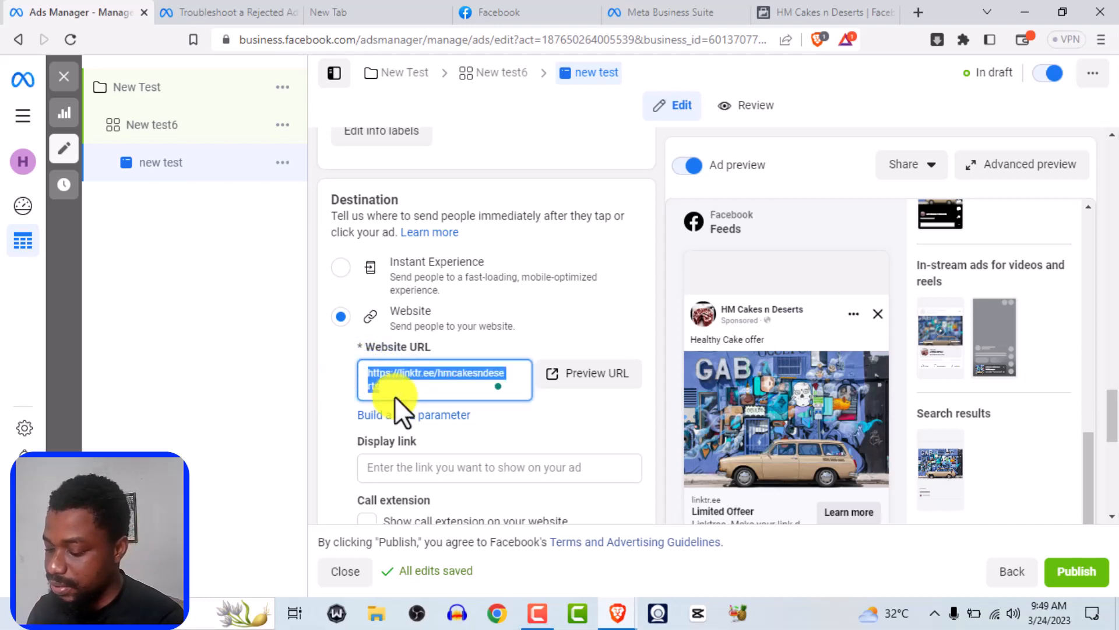
type("goodnu")
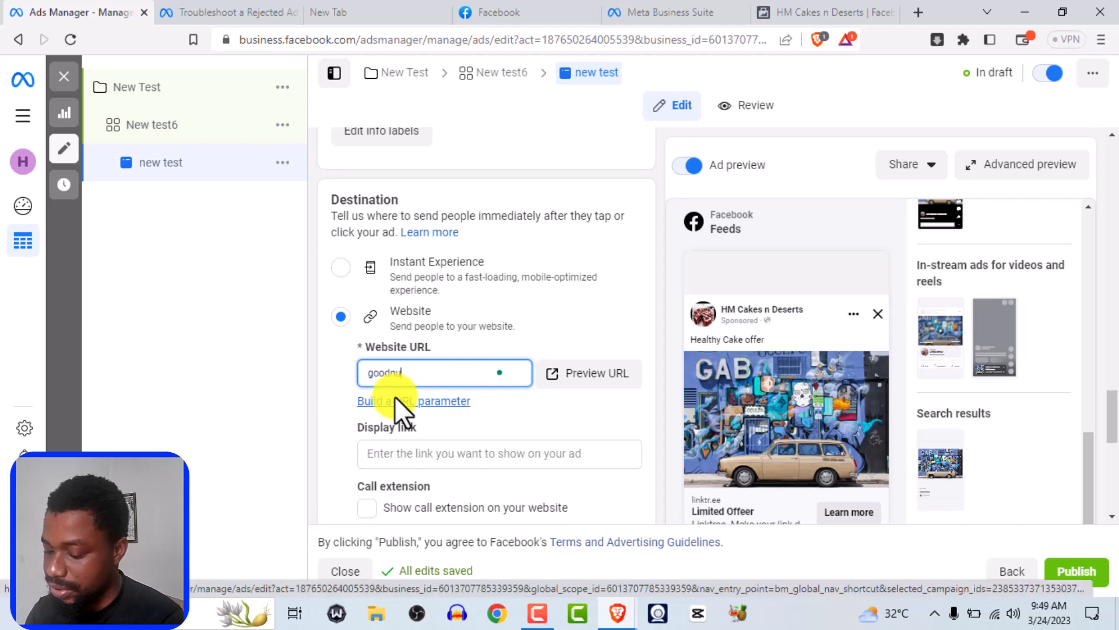
type("el.com")
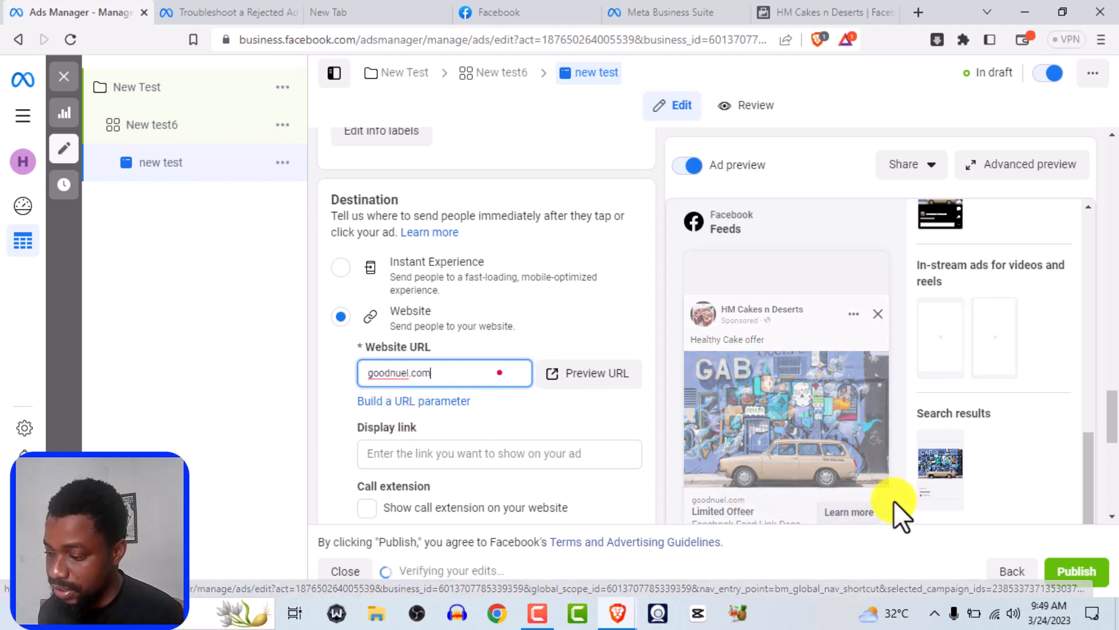
- Examine the call extension, languages and tracking settings below the ad's website destination
scroll(709, 498, "down", 1)
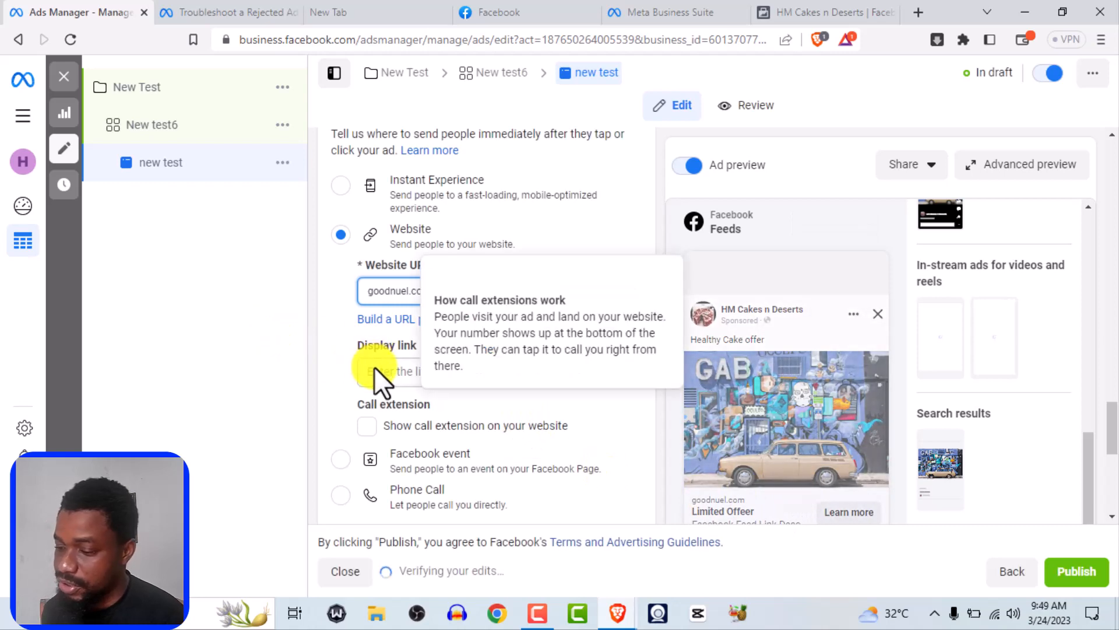
scroll(376, 373, "down", 5)
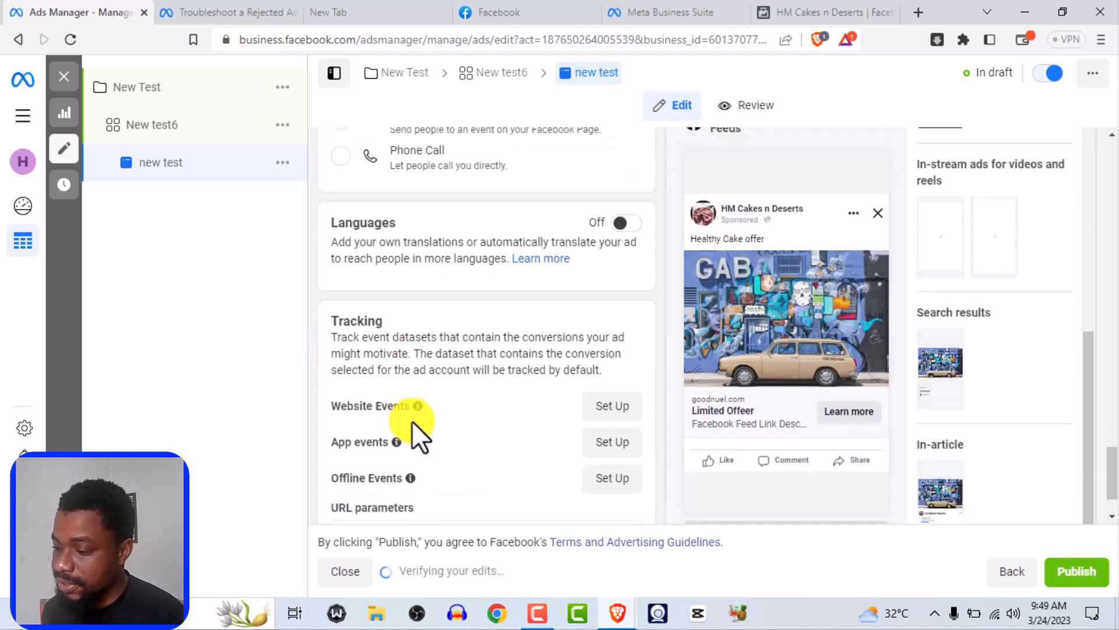
scroll(532, 270, "down", 1)
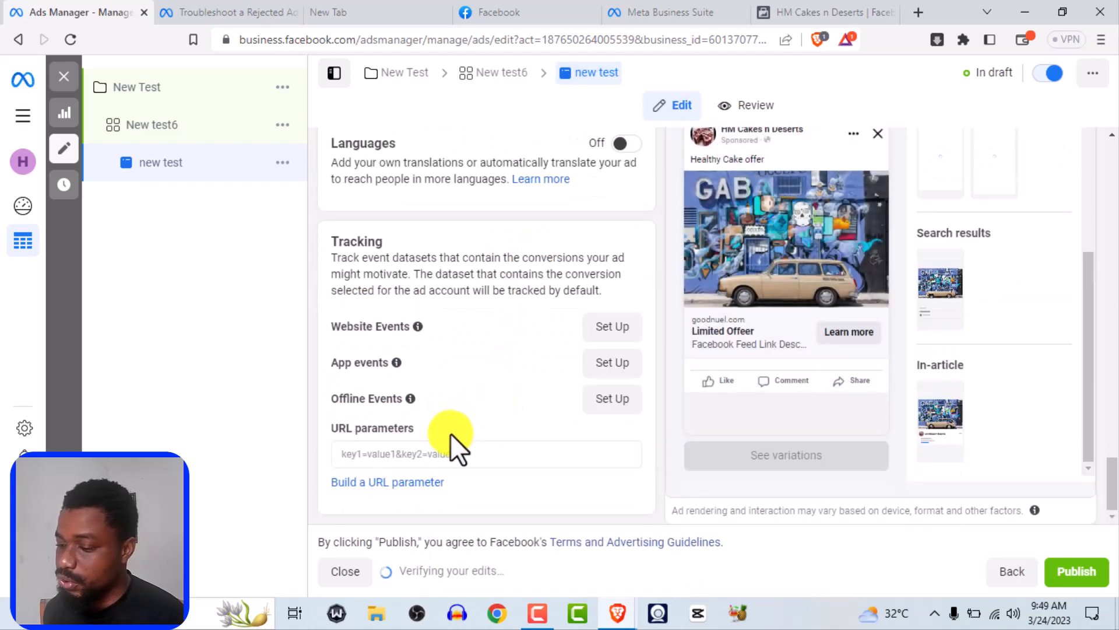